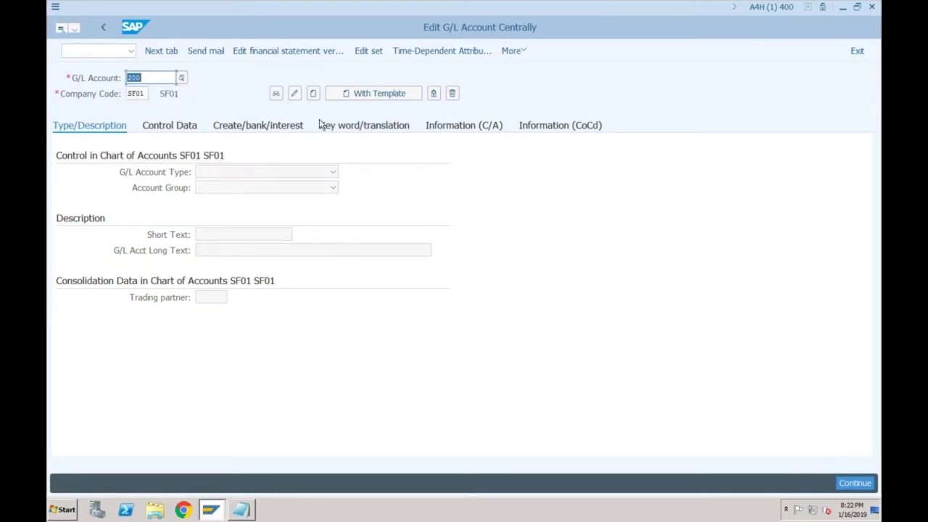
Start creating G/L account 200 in company code SF01 as a Balance Sheet Account in account group BS Balance Sheet
click(313, 93)
click(300, 175)
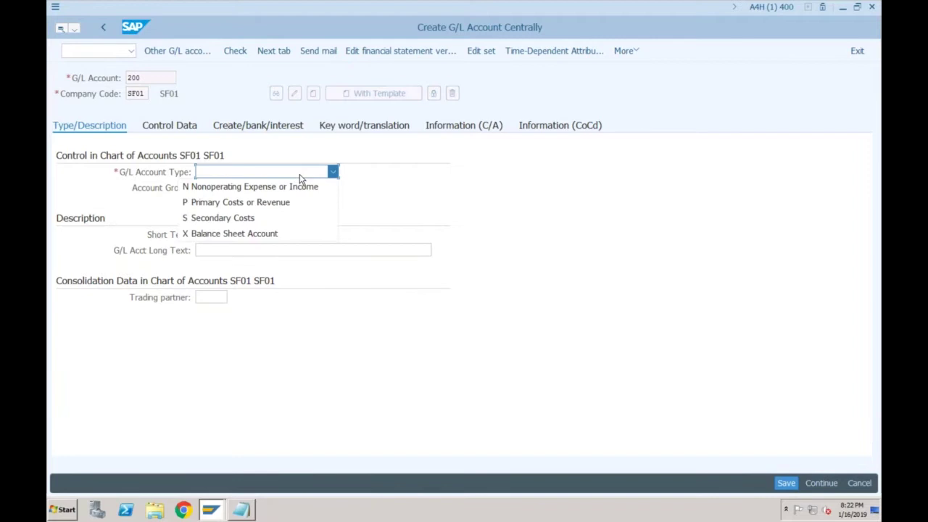
click(275, 234)
click(254, 188)
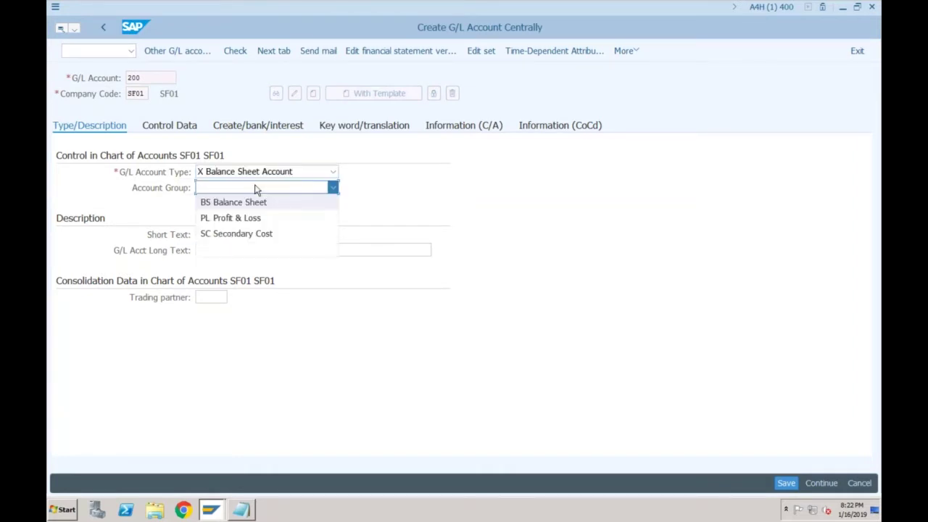
click(244, 203)
Enter "Bank Account" as the short text of the G/L account
click(230, 234)
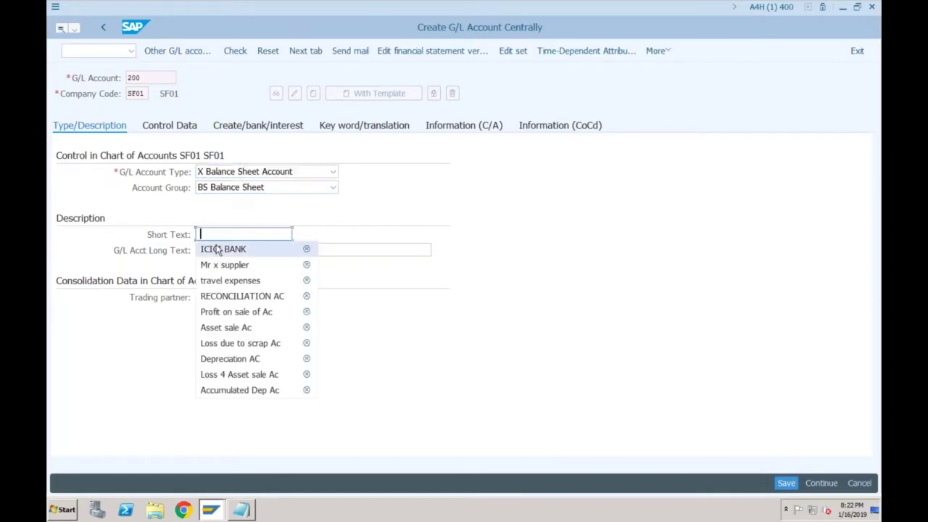
key(Escape)
text(B)
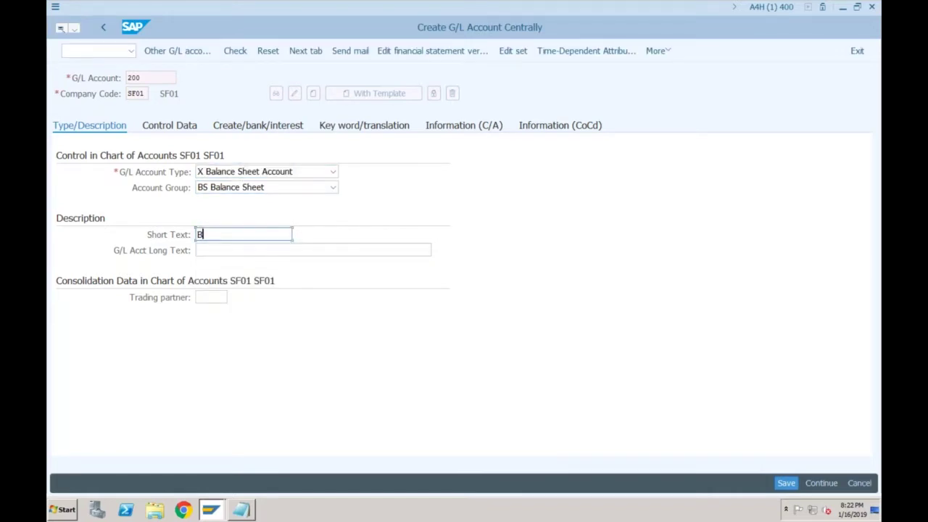
text(ank Account)
Review the account's control data, including the sort key, authorization group and clerk abbreviation fields
click(175, 131)
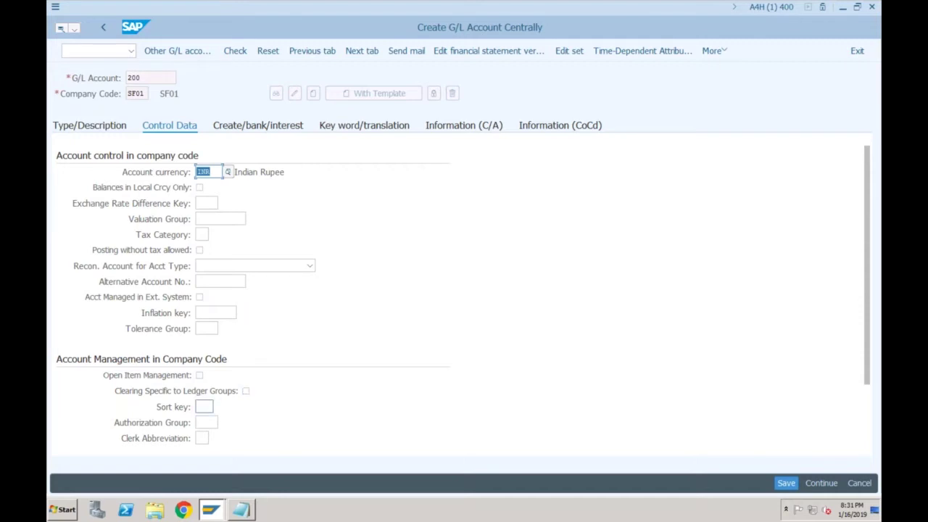
click(207, 407)
click(205, 421)
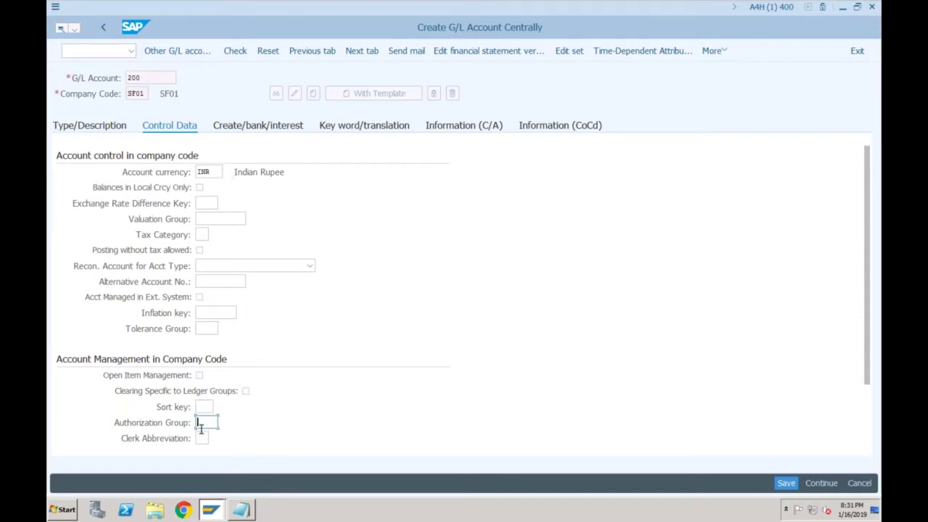
click(201, 437)
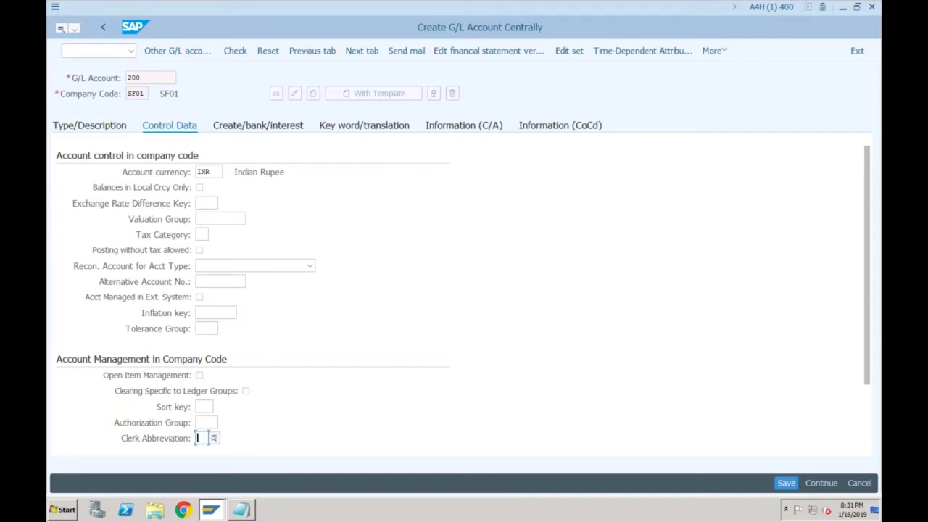
Enable Open Item Management and read its help on which account types are managed on an open item basis
click(200, 375)
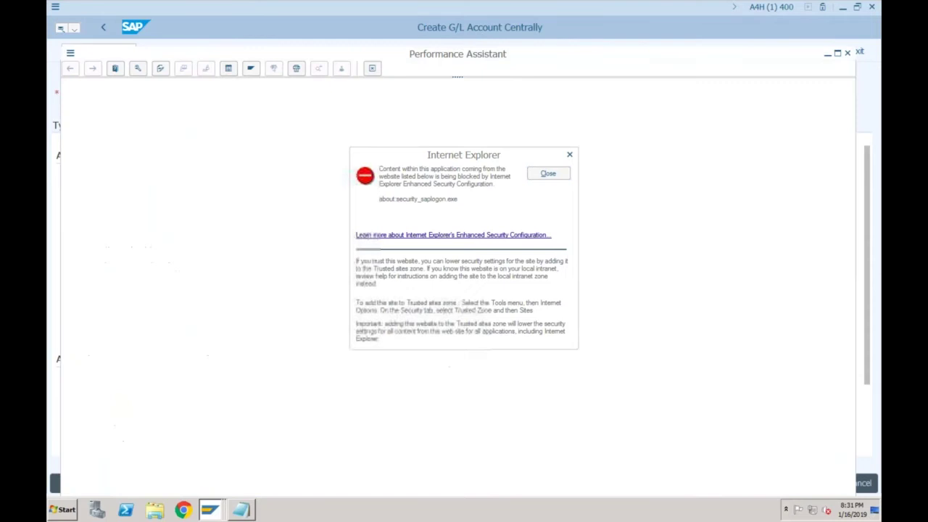
click(547, 174)
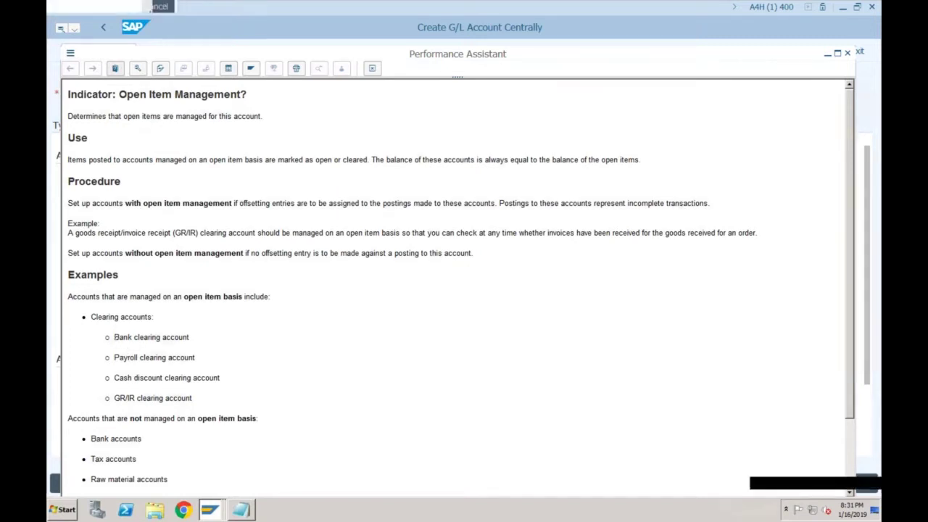
drag(113, 337, 204, 398)
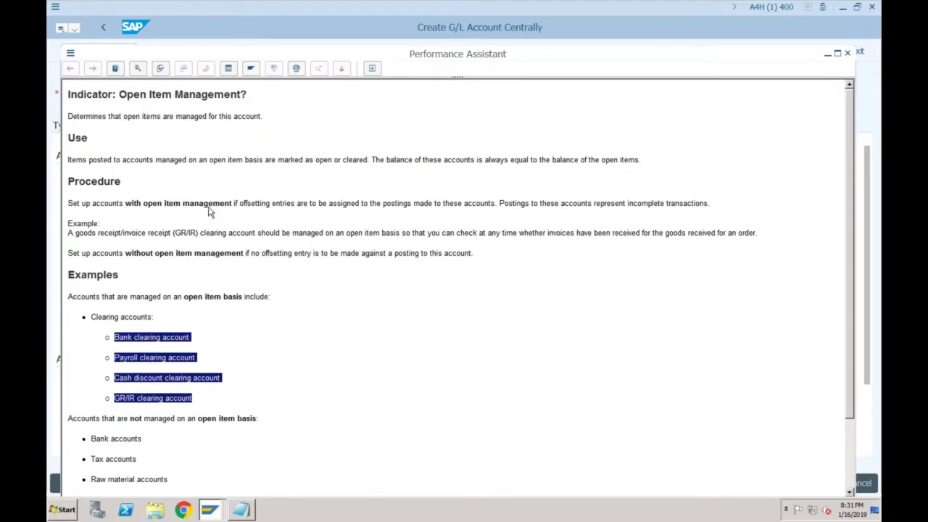
click(372, 68)
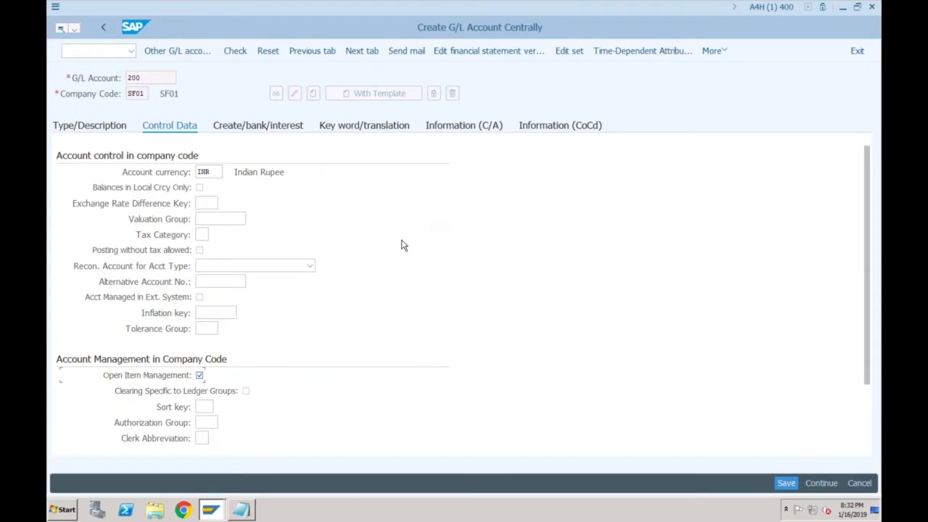
Enable Clearing Specific to Ledger Groups and read its help on purpose, dependencies, local currency requirement and automatic postings
click(245, 390)
key(F1)
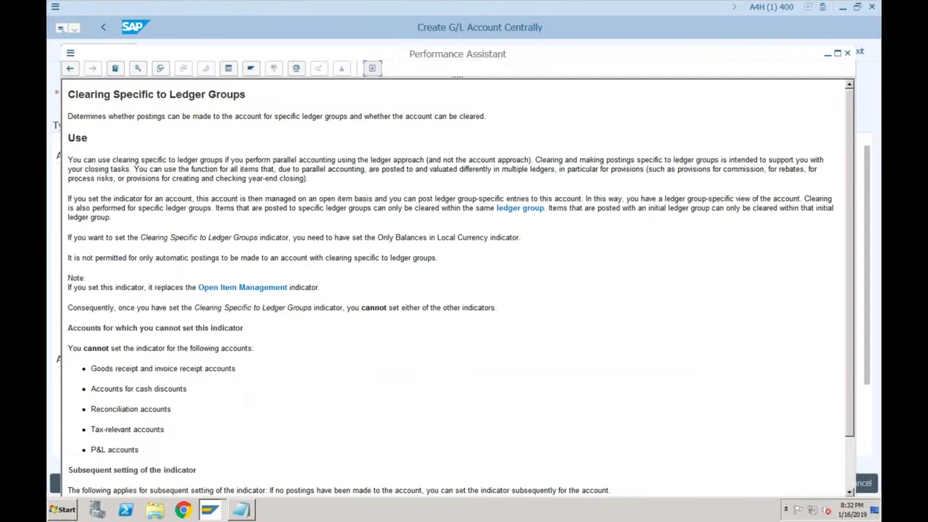
click(837, 53)
drag(130, 70, 164, 70)
drag(192, 67, 481, 70)
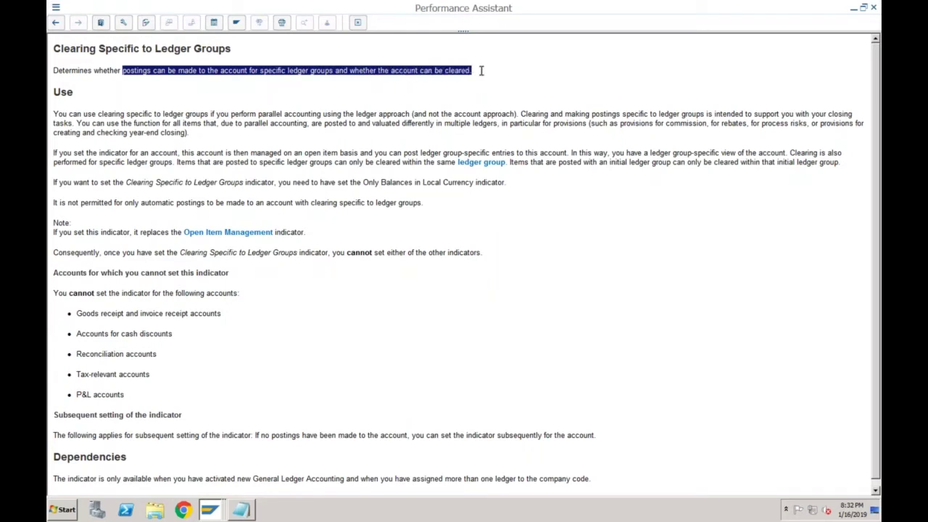
click(876, 489)
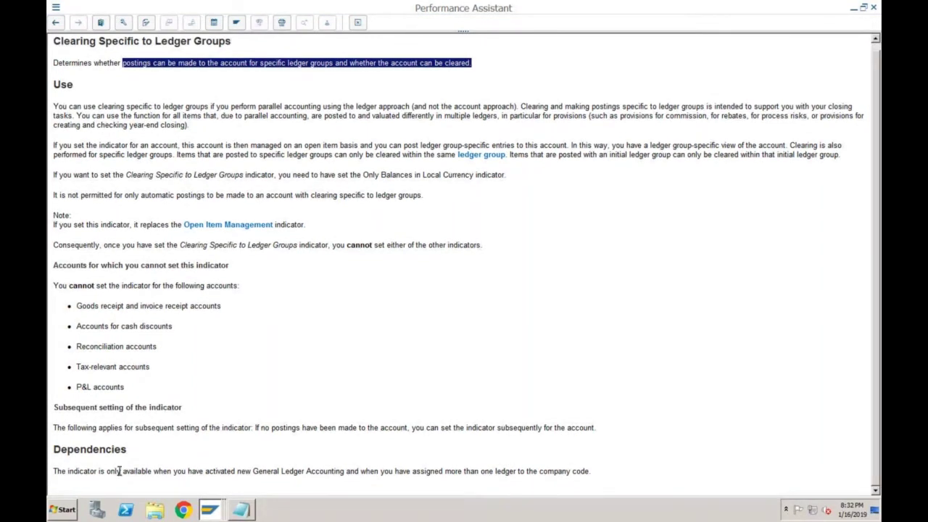
drag(108, 472, 596, 473)
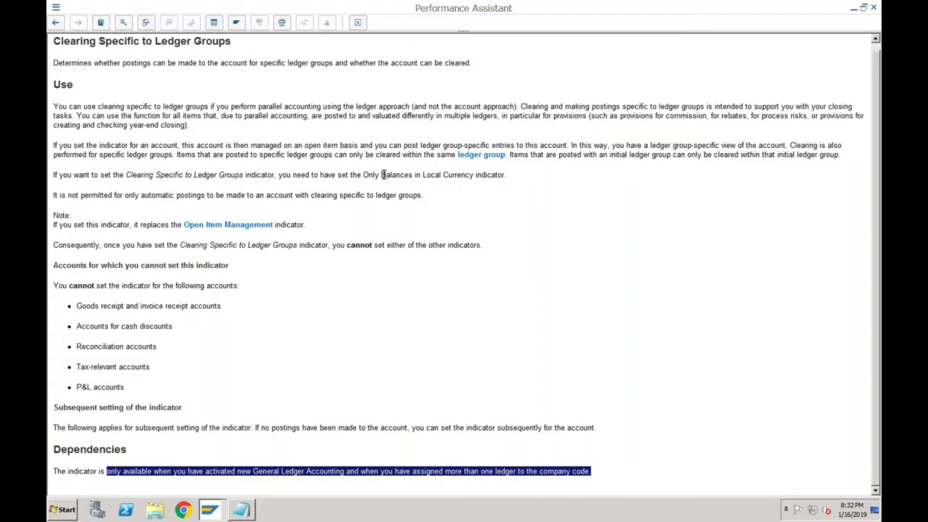
drag(124, 175, 505, 179)
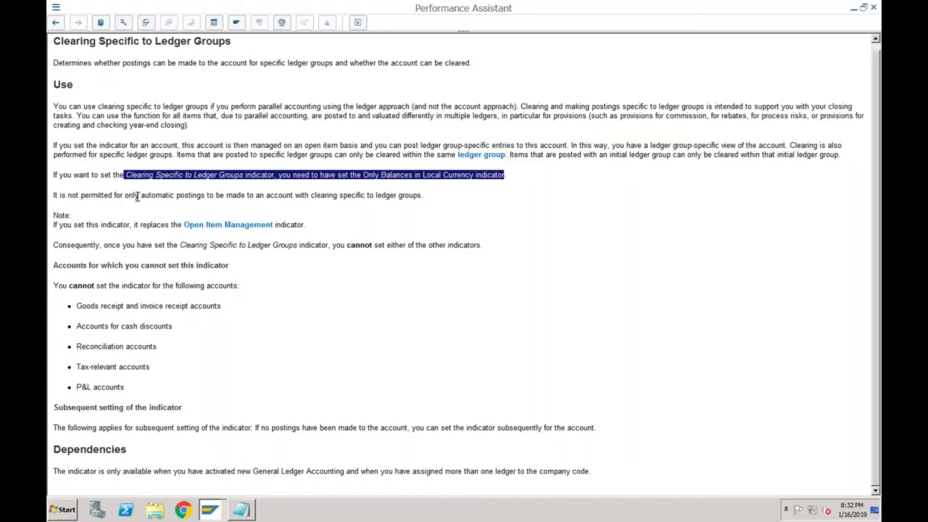
drag(126, 195, 451, 194)
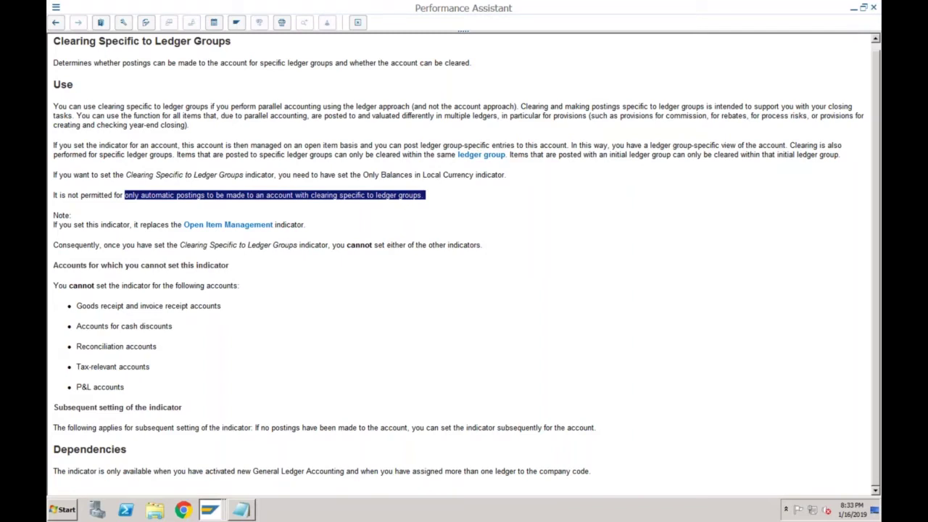
click(873, 7)
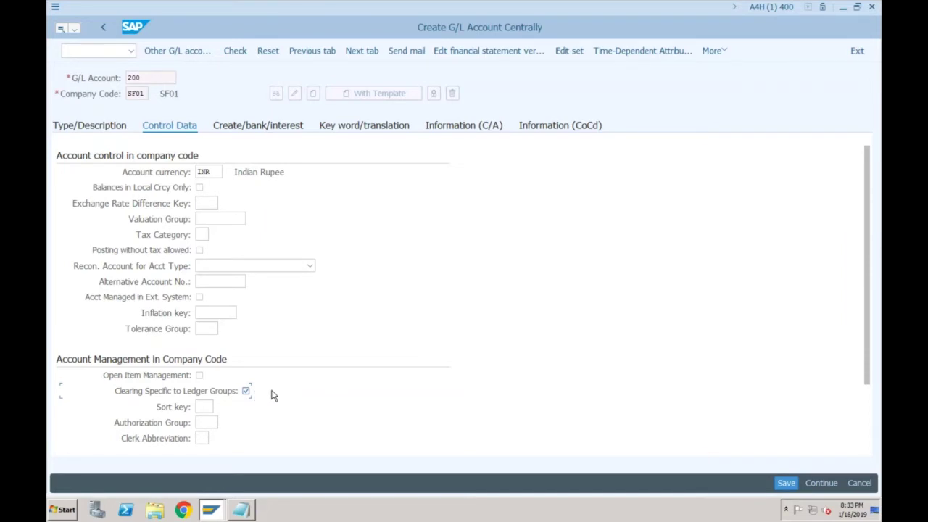
Reread the help on ledger-group-specific entries and disable Clearing Specific to Ledger Groups
key(F1)
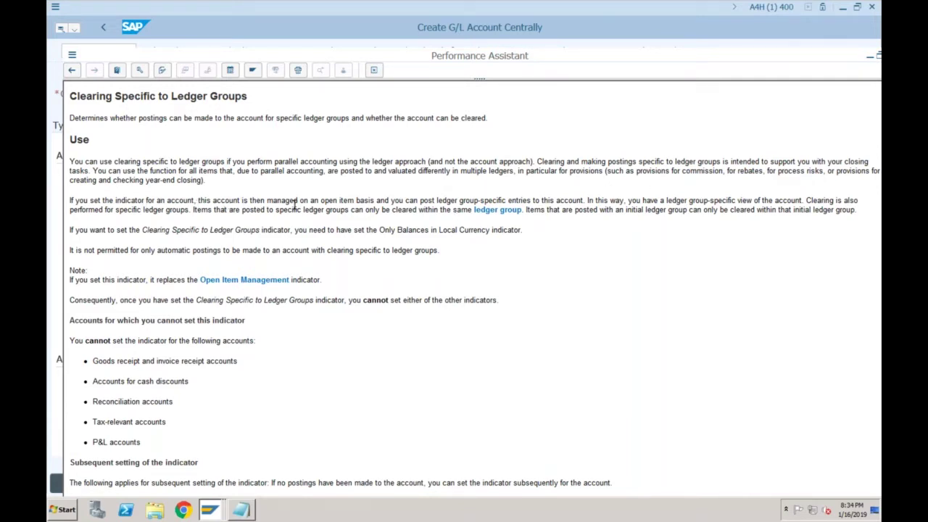
drag(309, 200, 585, 201)
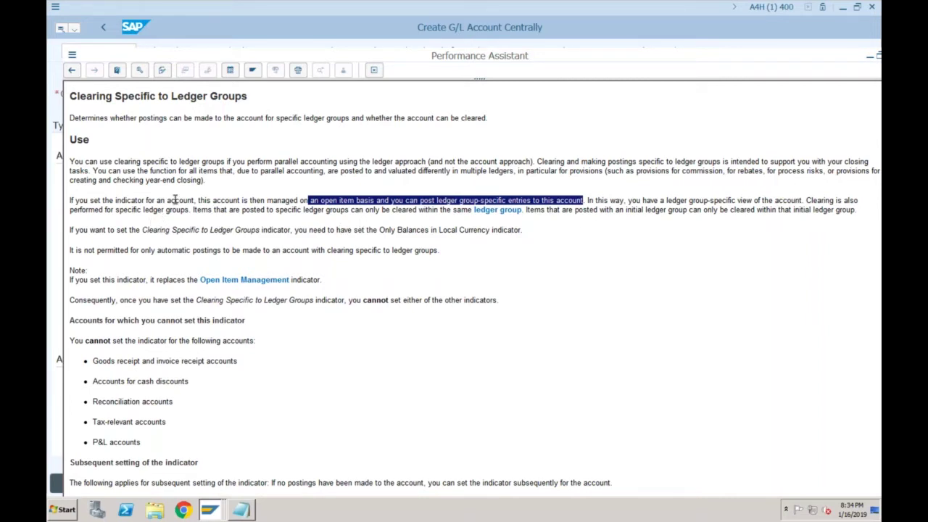
click(304, 201)
drag(300, 201, 583, 201)
click(374, 69)
click(245, 391)
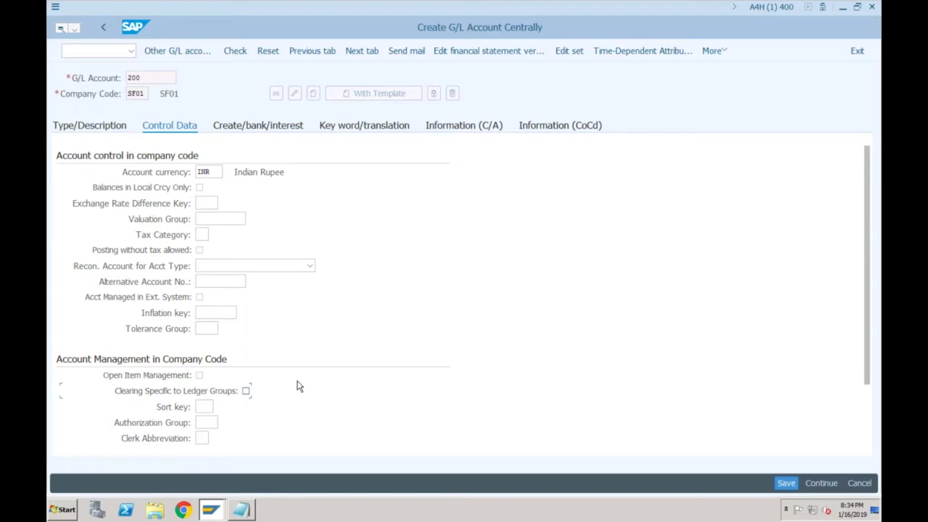
Set the field status group to G005, Bank accounts (obligatory value date), in the document creation settings
click(261, 128)
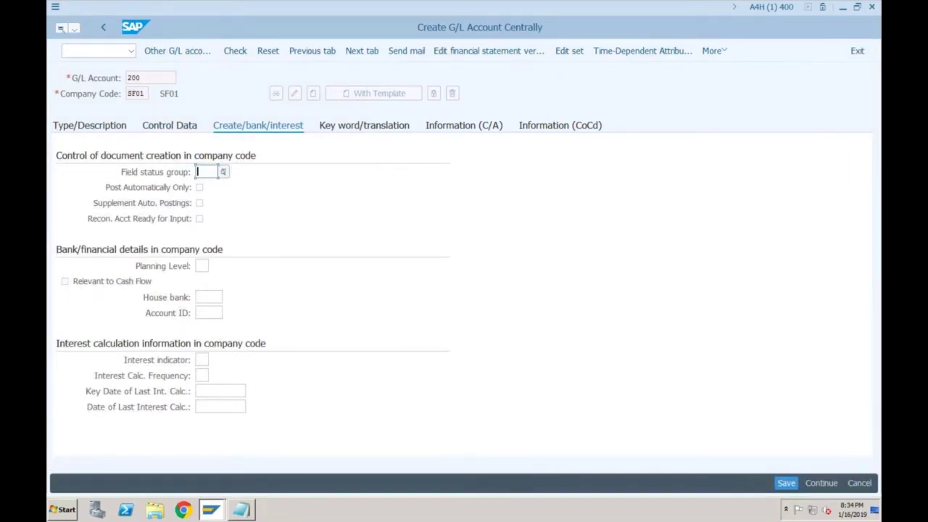
click(215, 173)
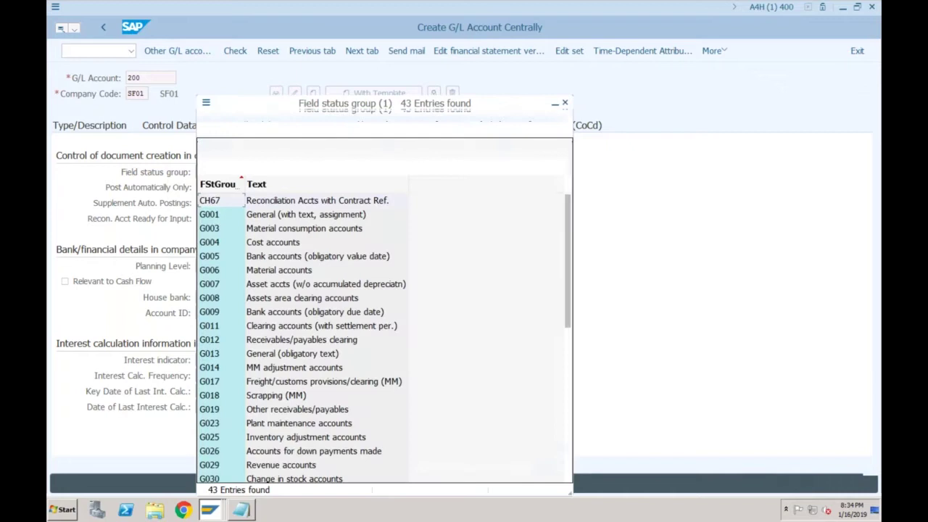
double_click(290, 257)
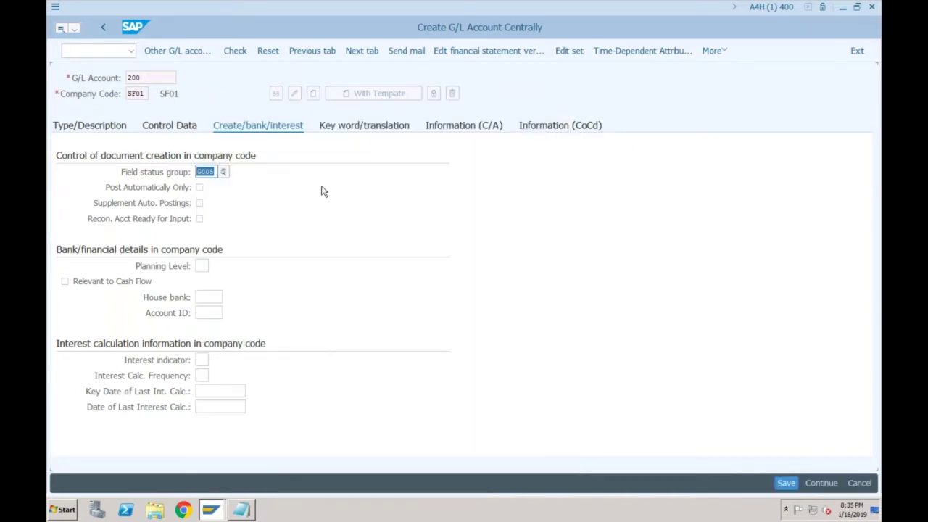
Look through the translation, chart of accounts and company code information, and save the bank G/L account
click(356, 131)
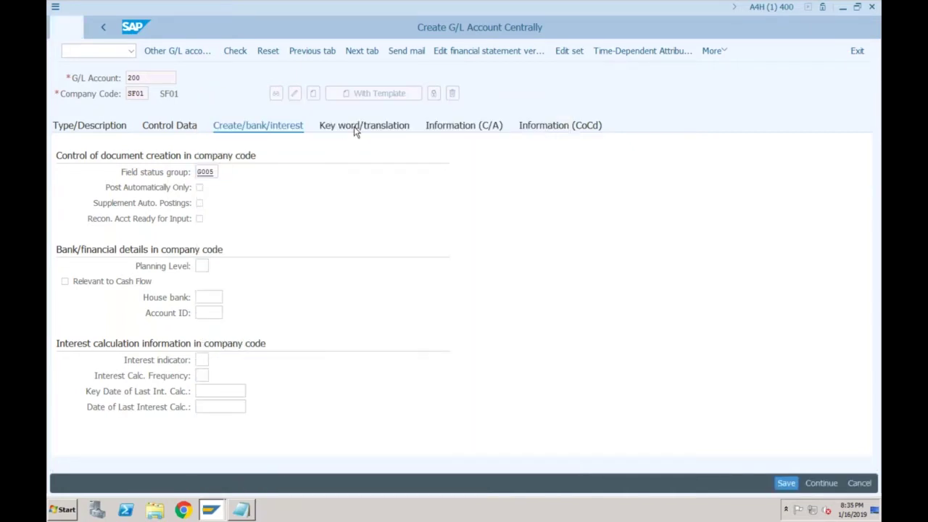
click(451, 127)
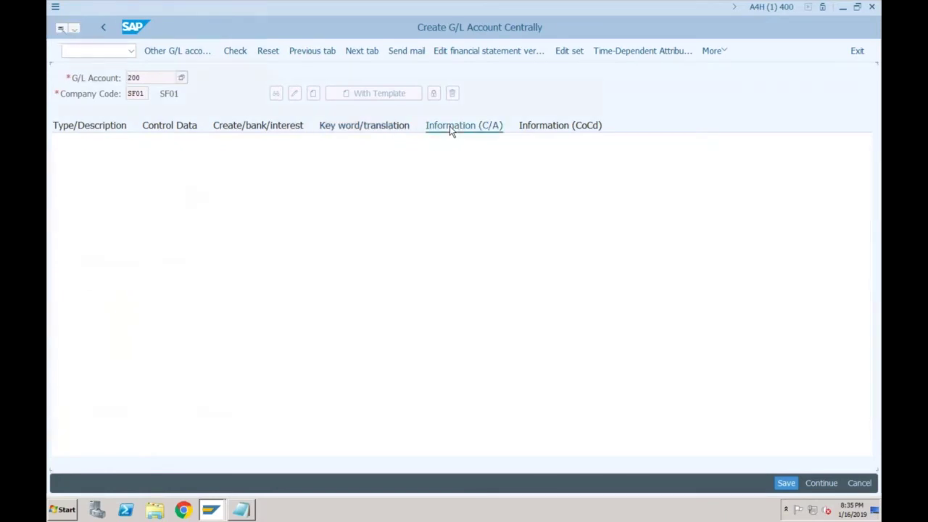
click(559, 126)
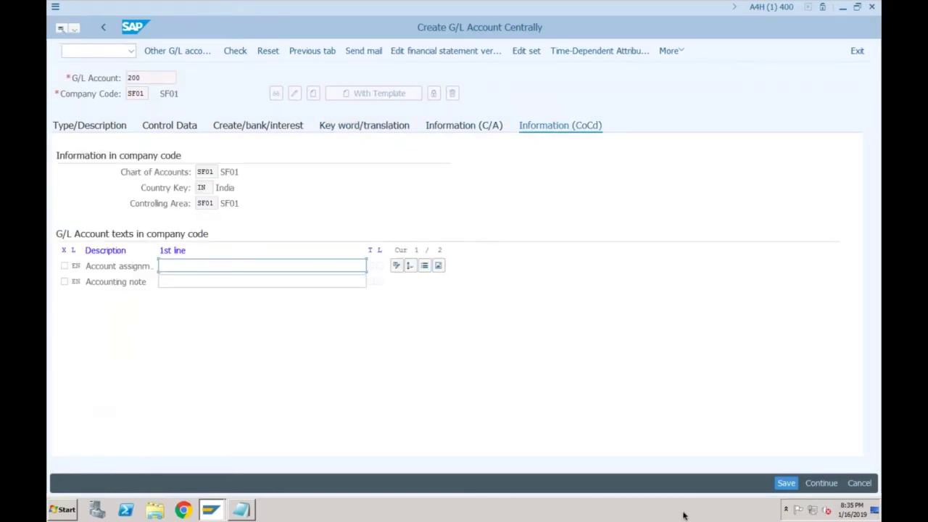
click(785, 484)
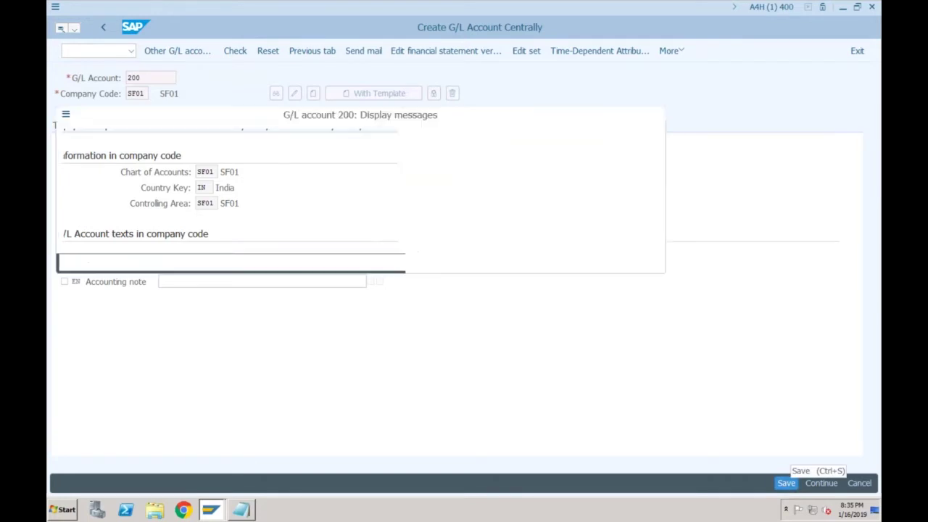
click(81, 264)
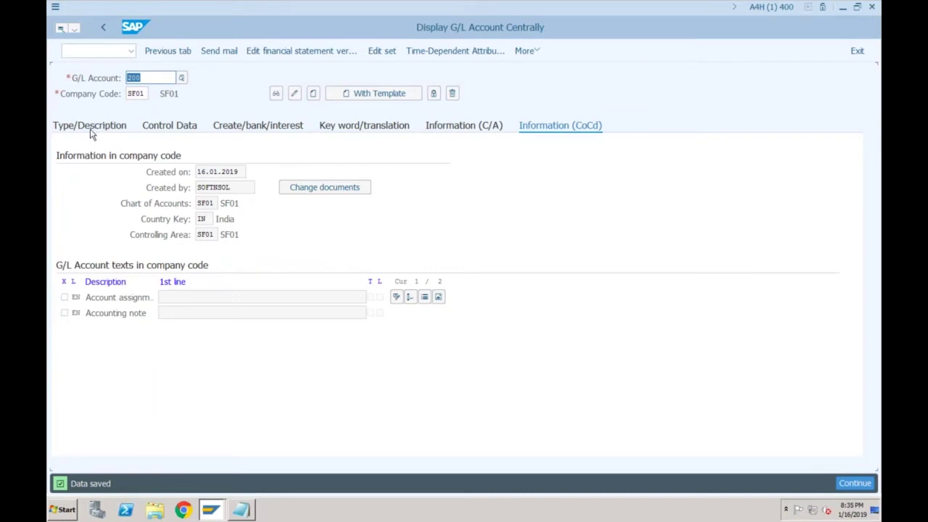
Start creating G/L account 400 in company code SF01 with the account type Primary Costs or Revenue
click(98, 126)
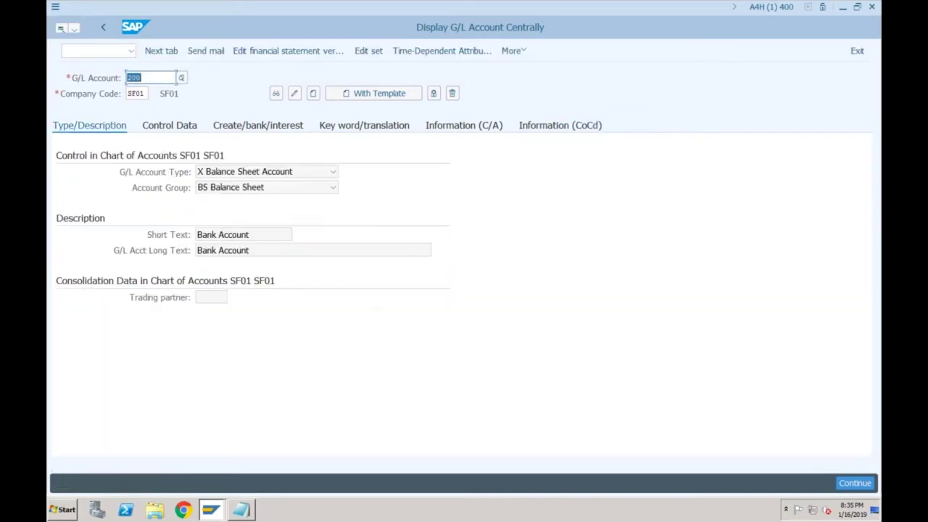
text(200)
key(BackSpace)
key(BackSpace)
key(BackSpace)
text(4)
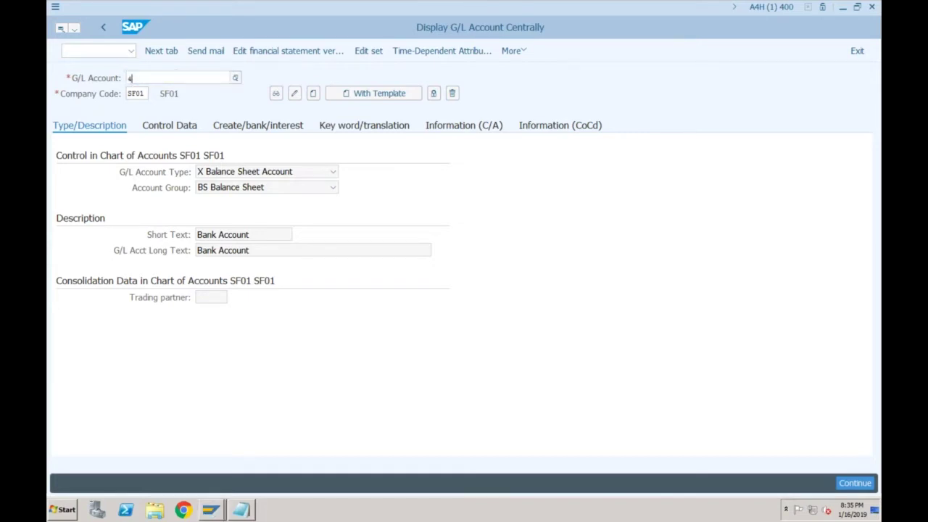
text(00)
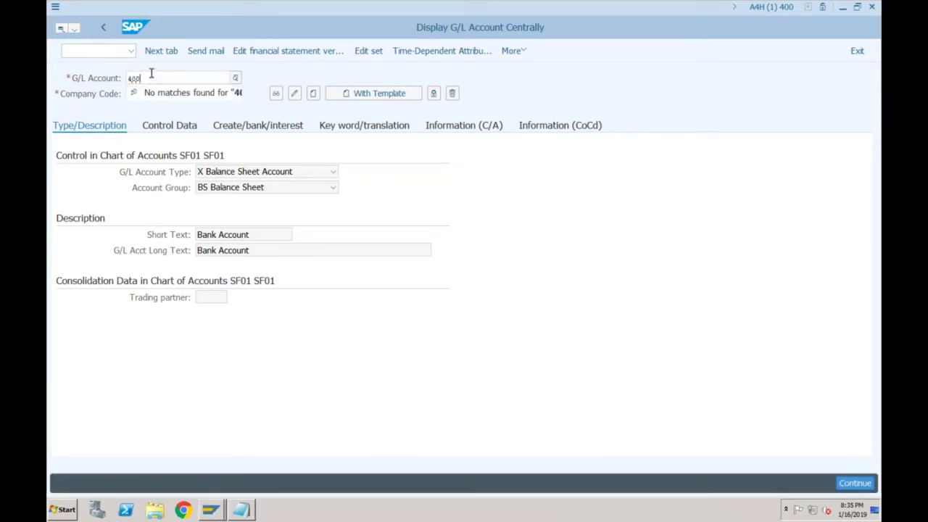
key(Return)
click(313, 93)
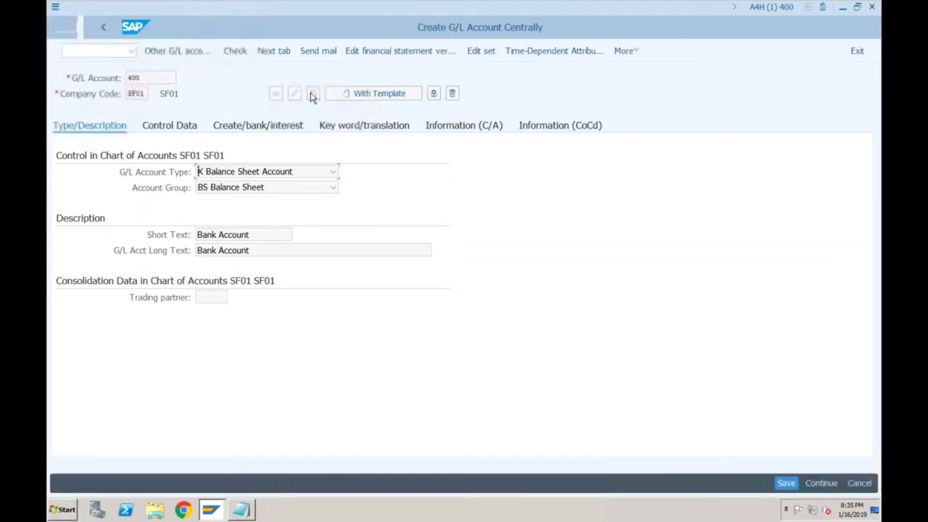
click(333, 172)
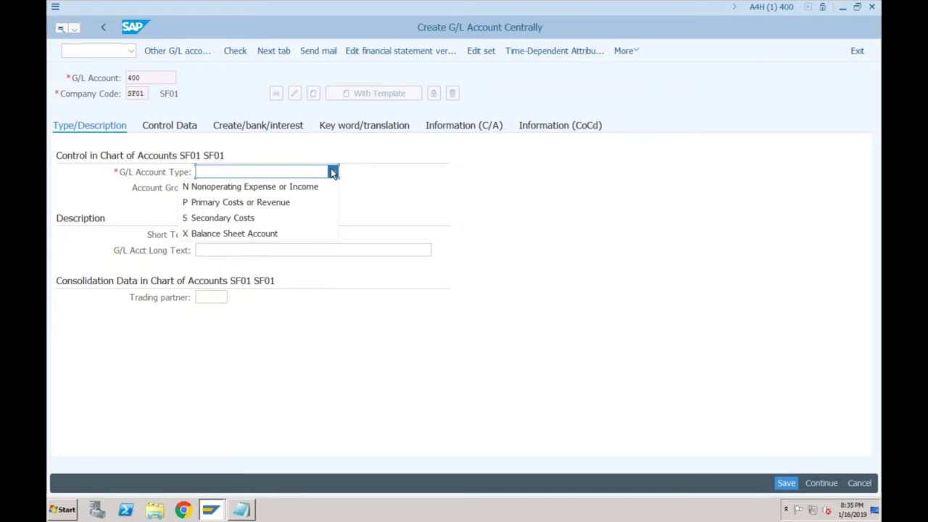
click(297, 209)
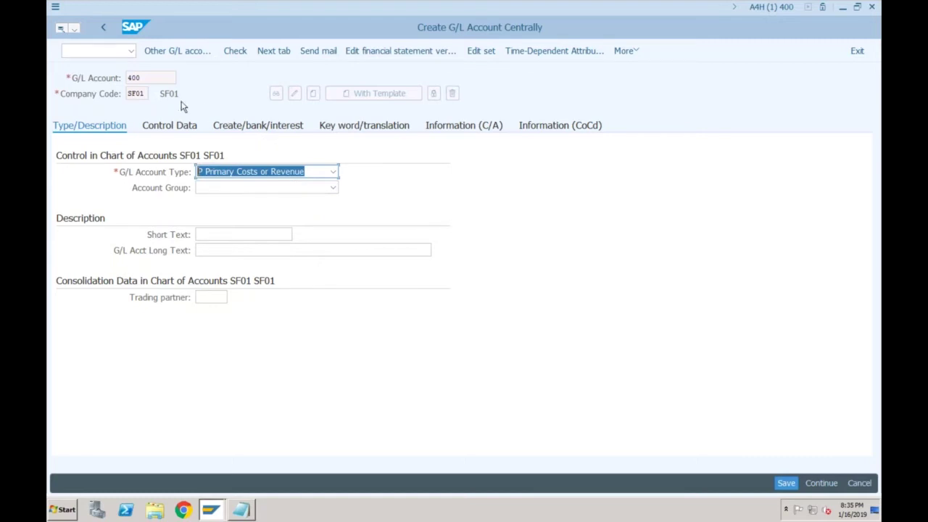
Keep the account type Primary Costs or Revenue and assign account 400 to the account group PL Profit & Loss
click(142, 78)
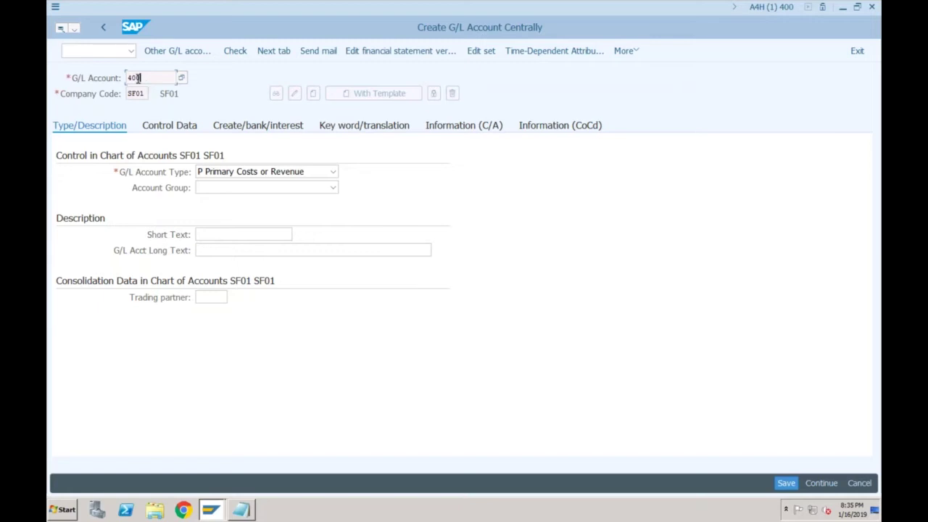
click(221, 172)
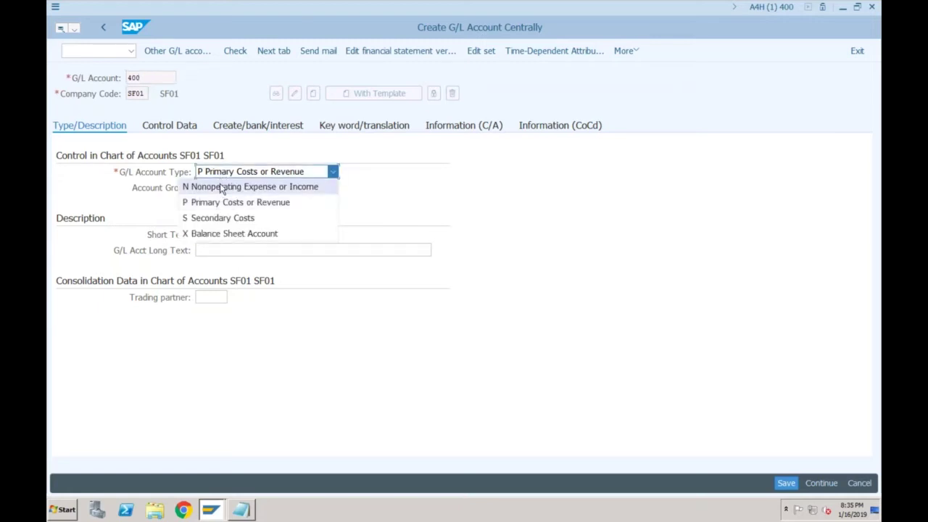
click(218, 205)
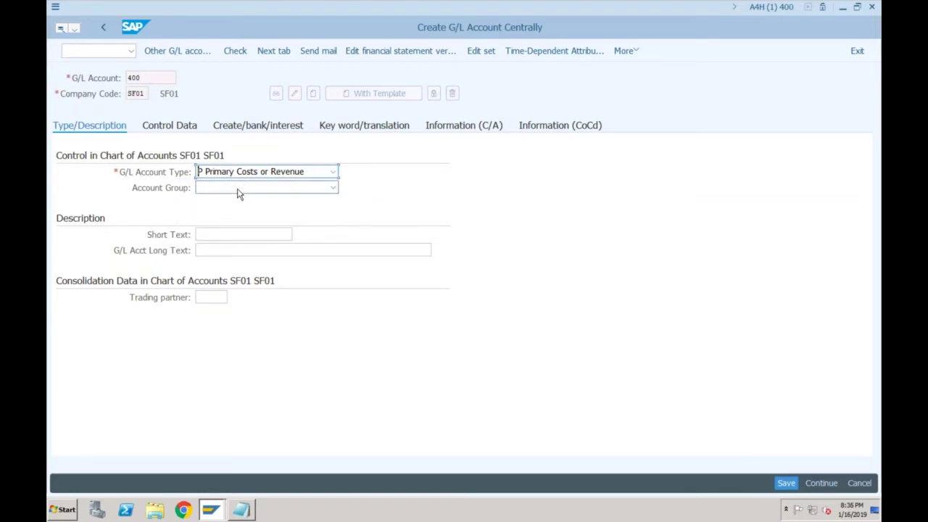
click(236, 190)
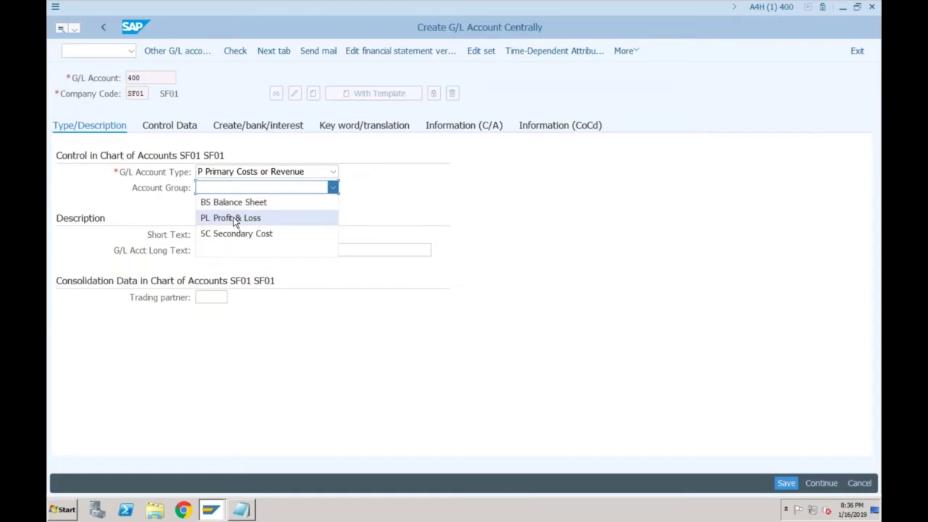
click(234, 218)
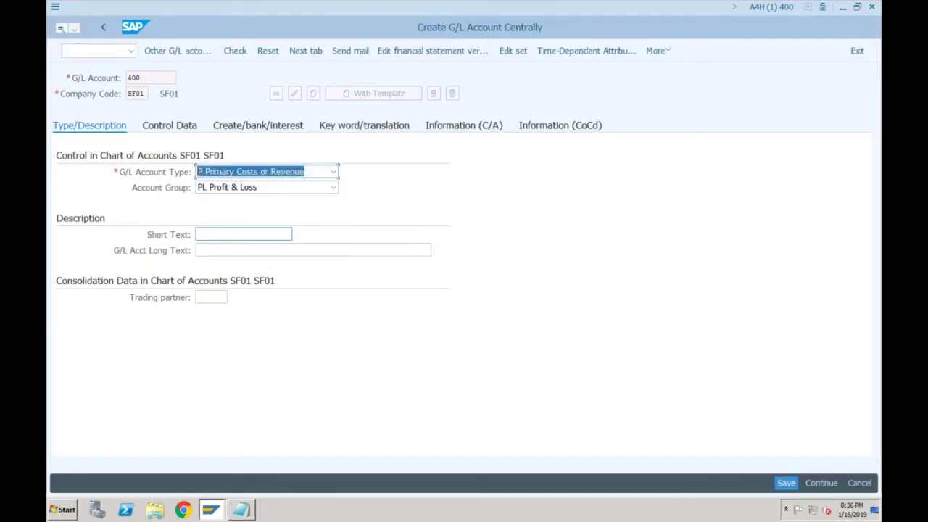
Enter Rent Expenses as the short text of G/L account 400
click(244, 234)
text(Rec)
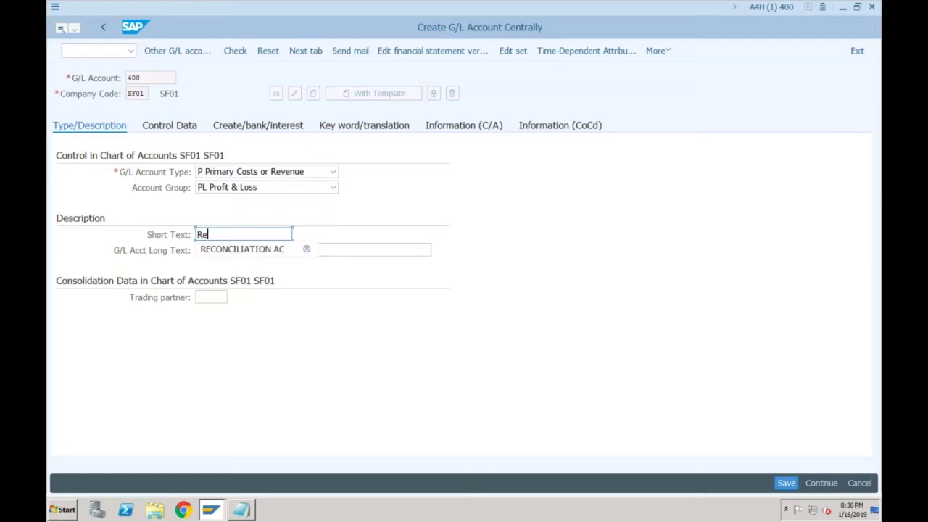
key(BackSpace)
key(BackSpace)
key(BackSpace)
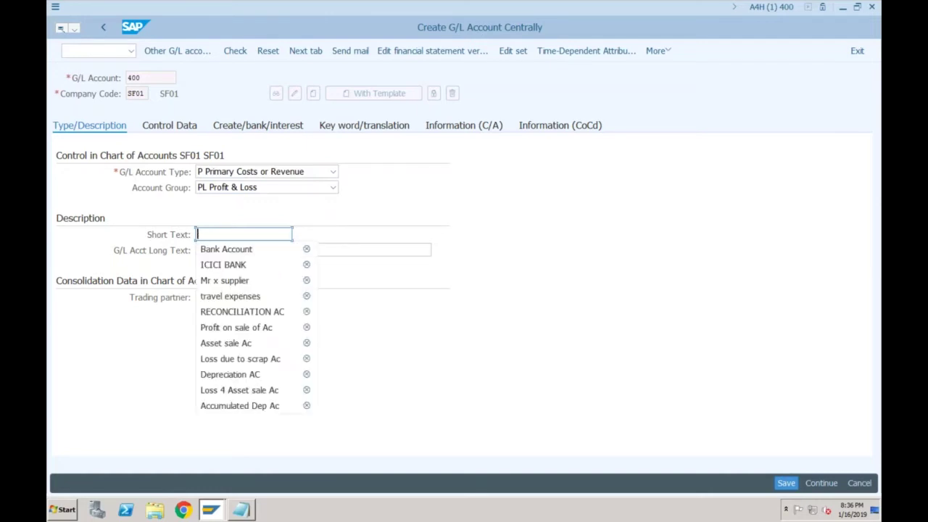
text(Ic)
key(BackSpace)
key(BackSpace)
text(Rent Ex)
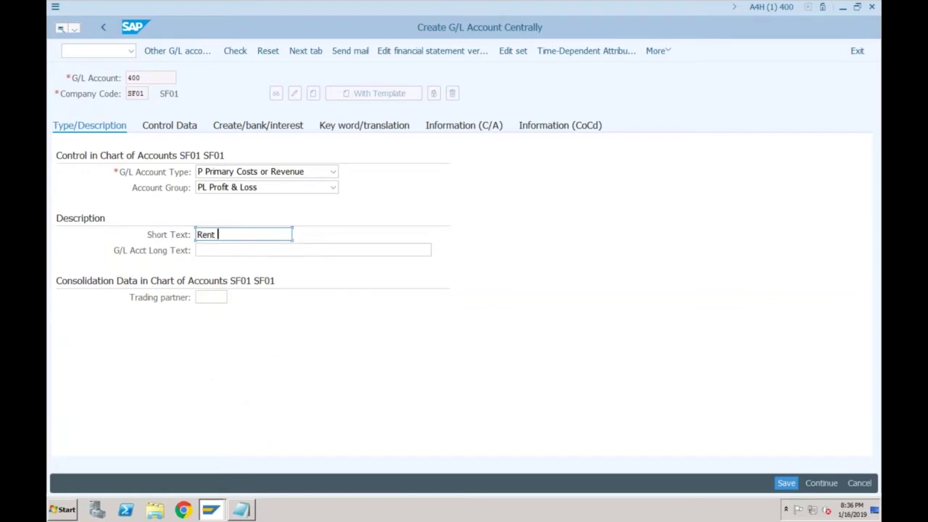
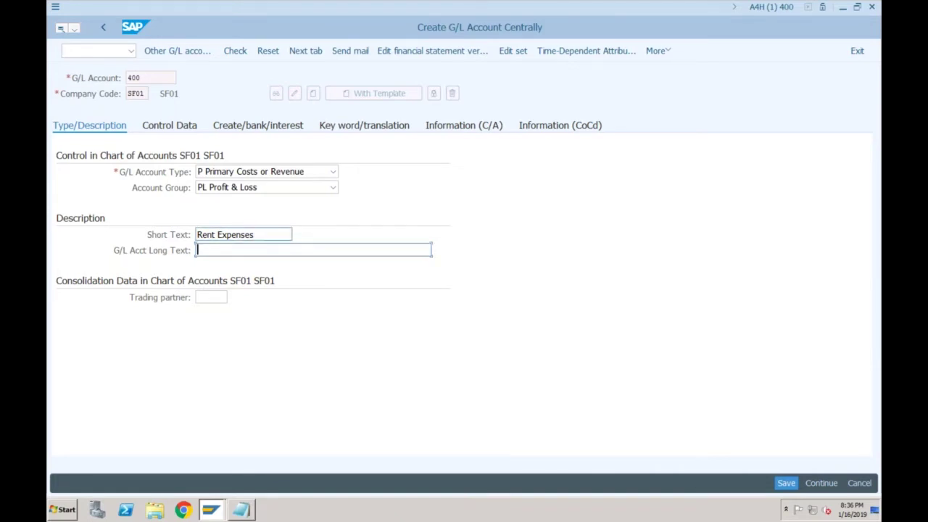
click(263, 234)
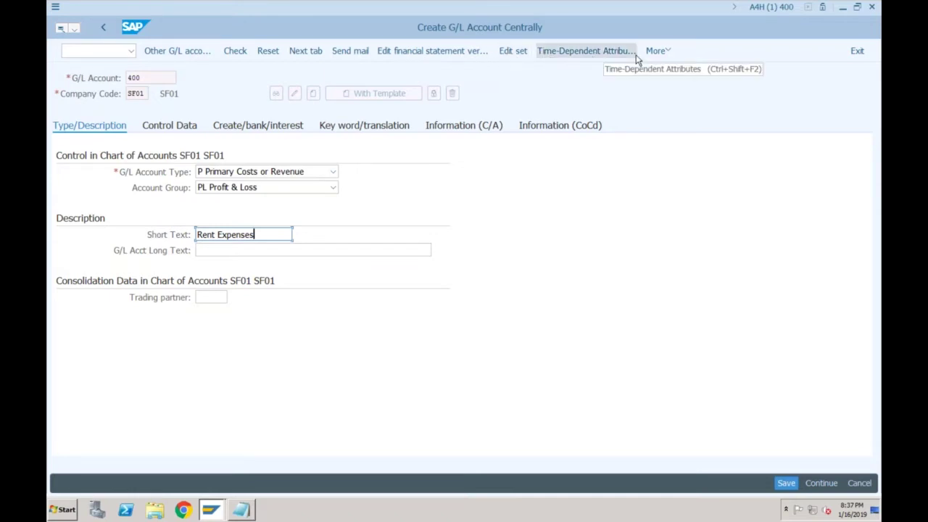
Set the cost element category to 1, Primary costs/cost-reducing revenues, in the controlling area settings of the control data
click(182, 127)
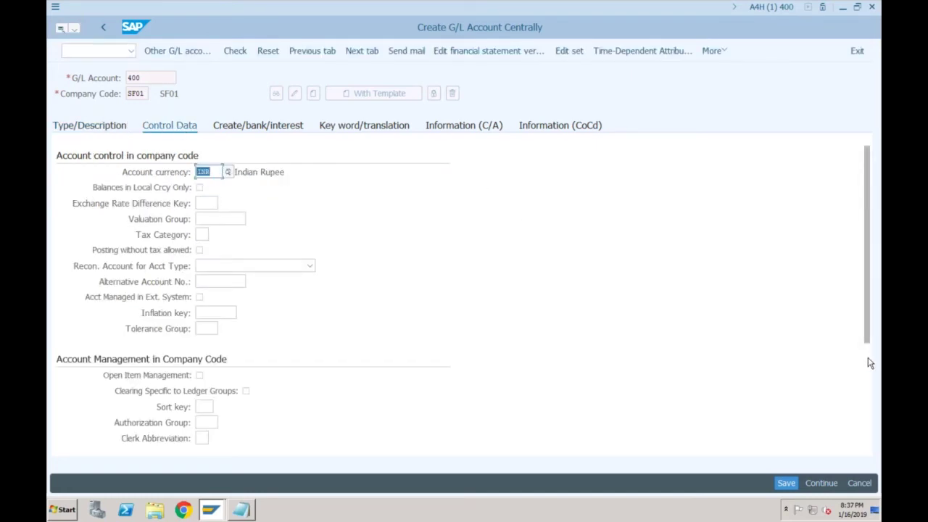
scroll(870, 362, down, 3)
click(203, 329)
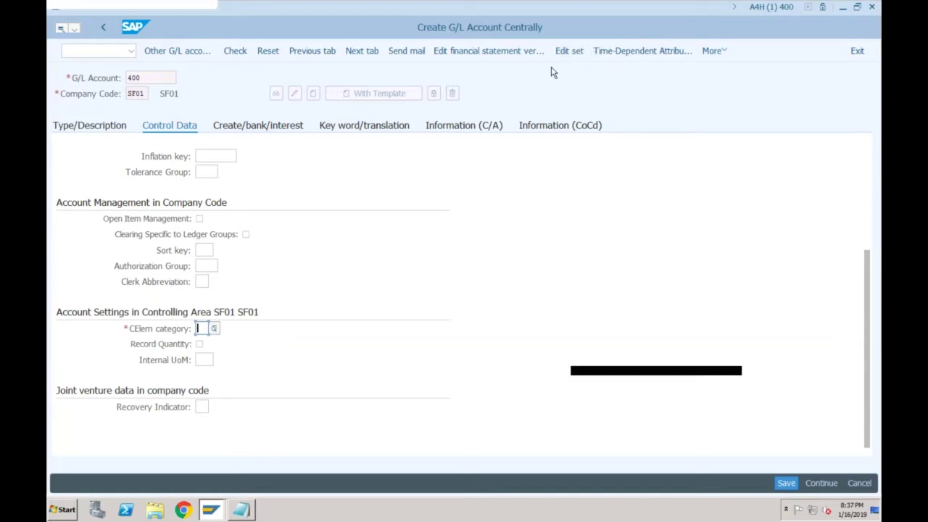
click(214, 328)
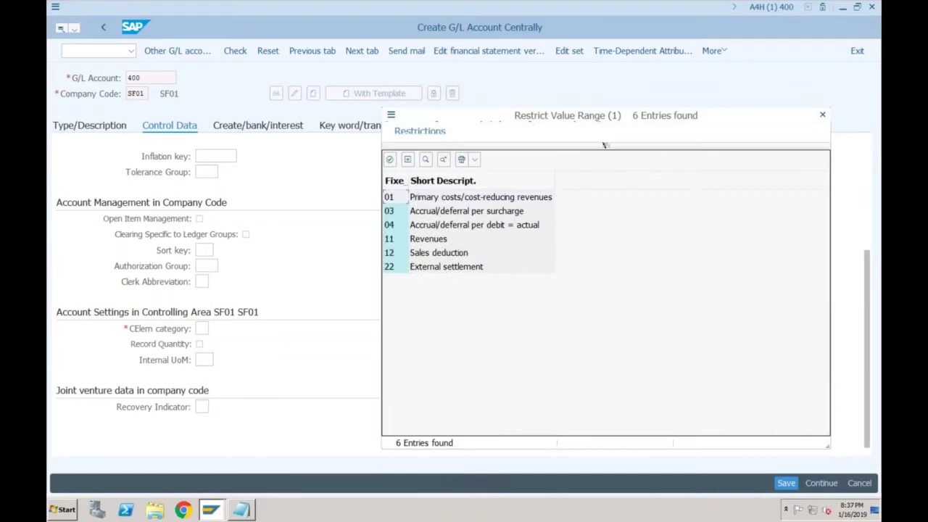
click(398, 219)
click(822, 117)
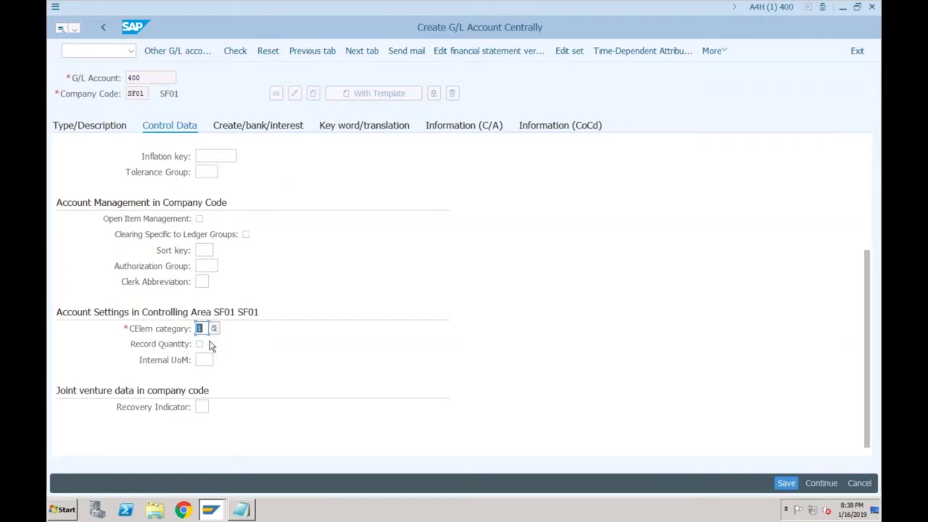
Compare the available G/L account types with the cost element category in the controlling area settings
click(106, 126)
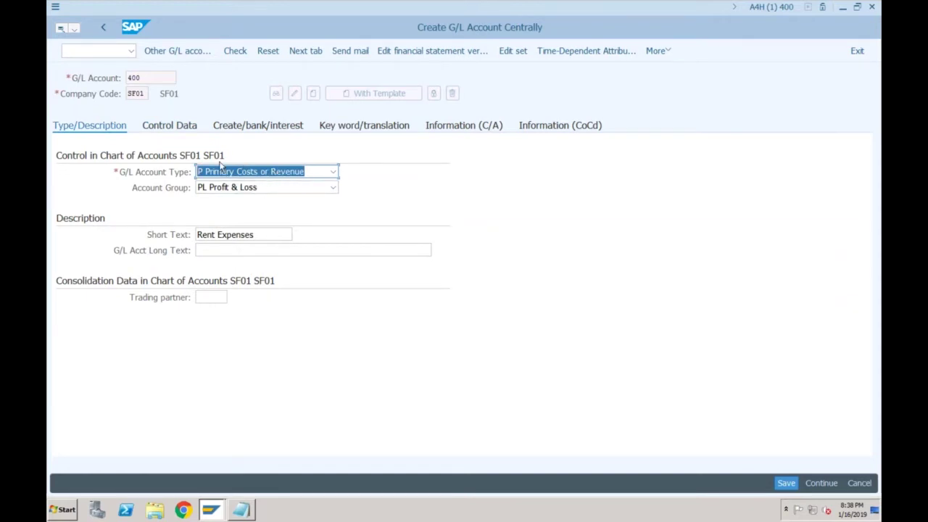
click(228, 176)
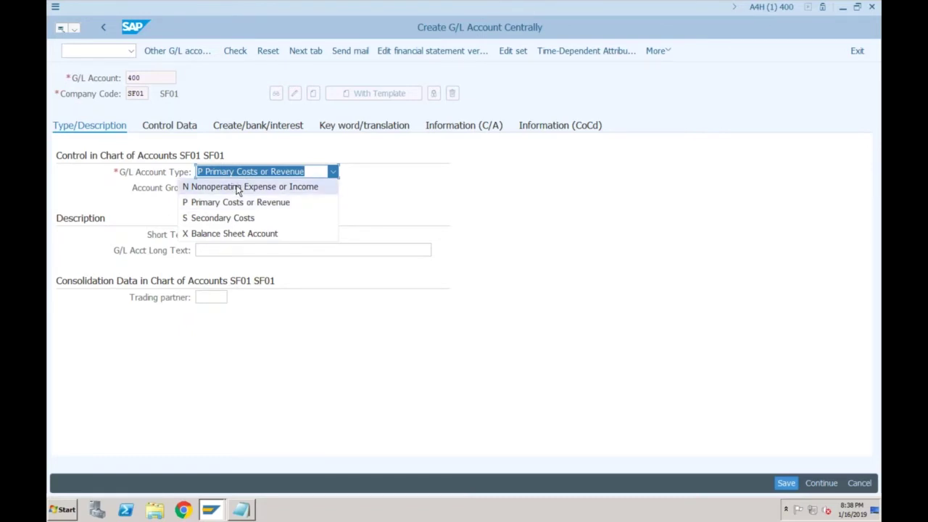
key(Escape)
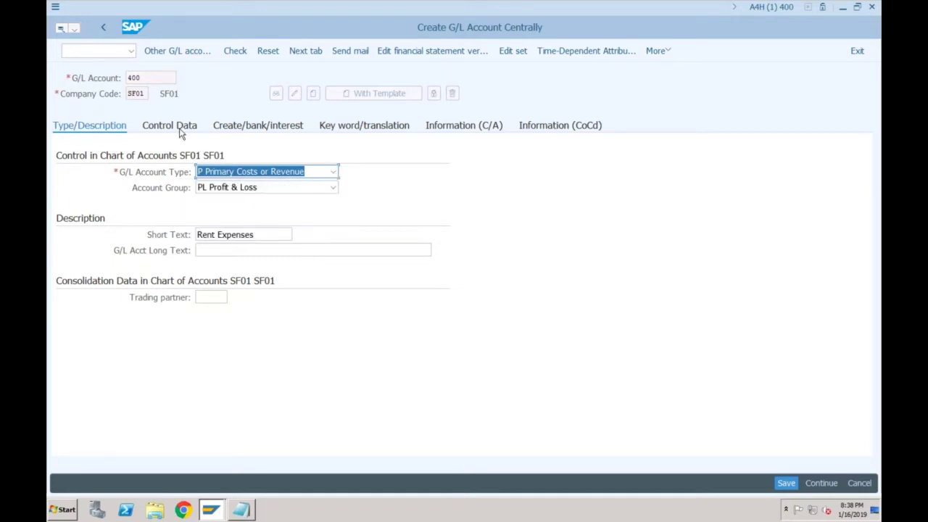
click(181, 133)
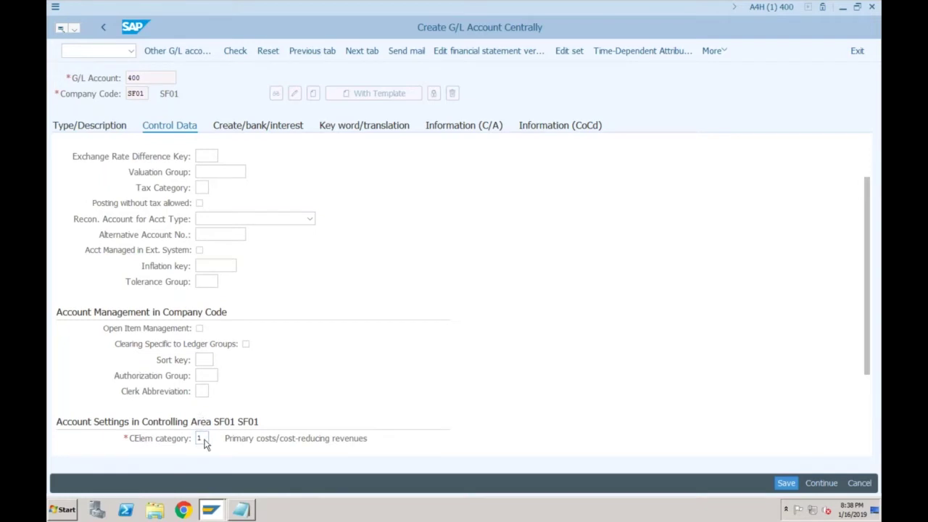
click(118, 130)
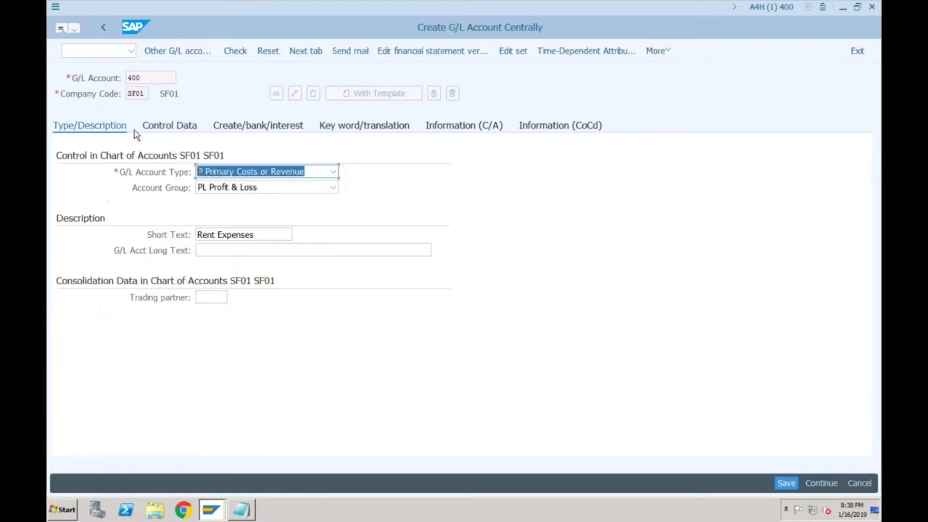
click(257, 176)
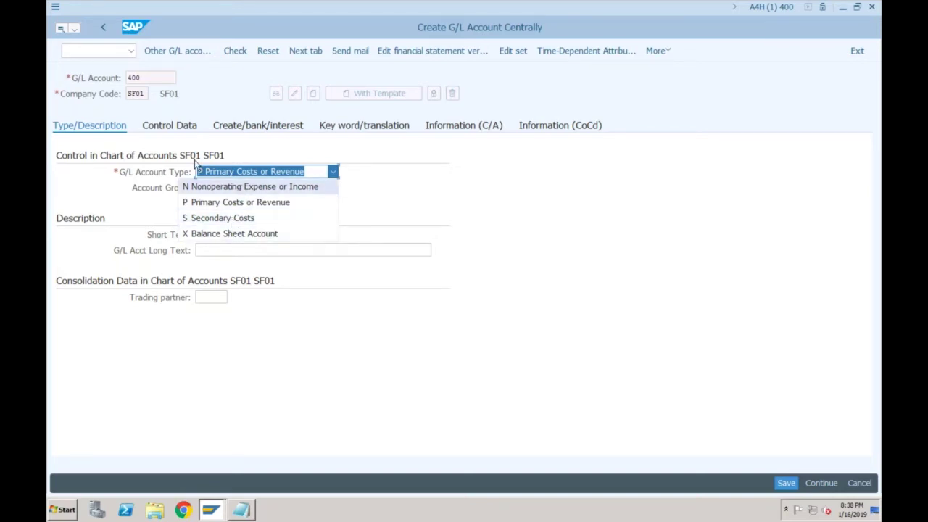
click(167, 132)
click(168, 128)
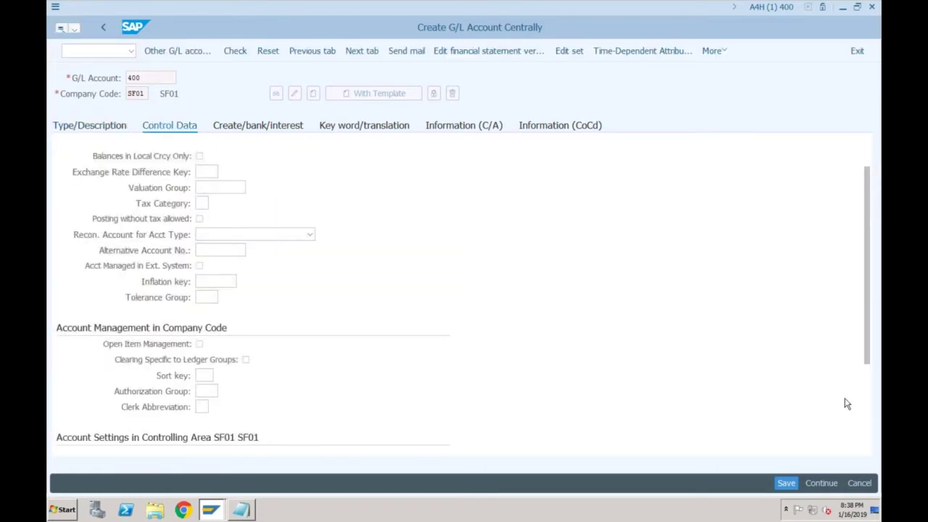
click(868, 389)
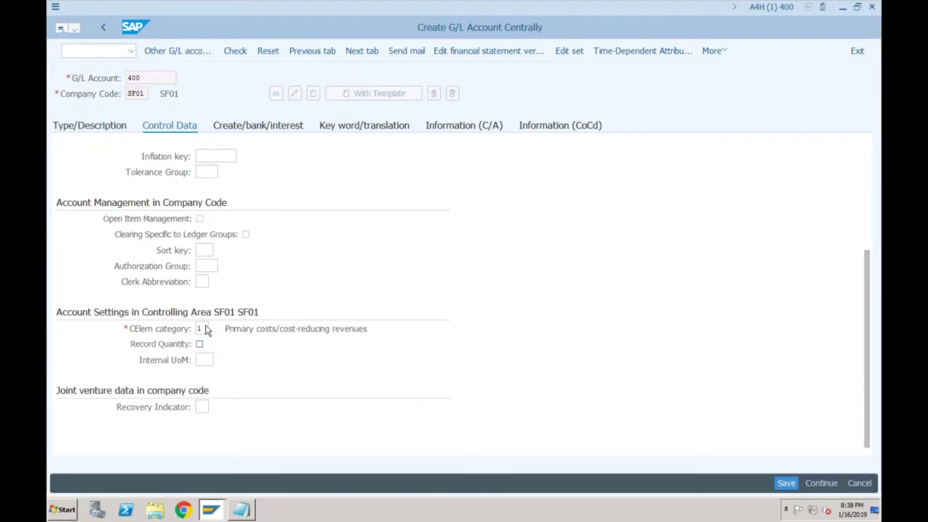
Set the field status group to G004, Cost accounts, and save G/L account 400
click(263, 131)
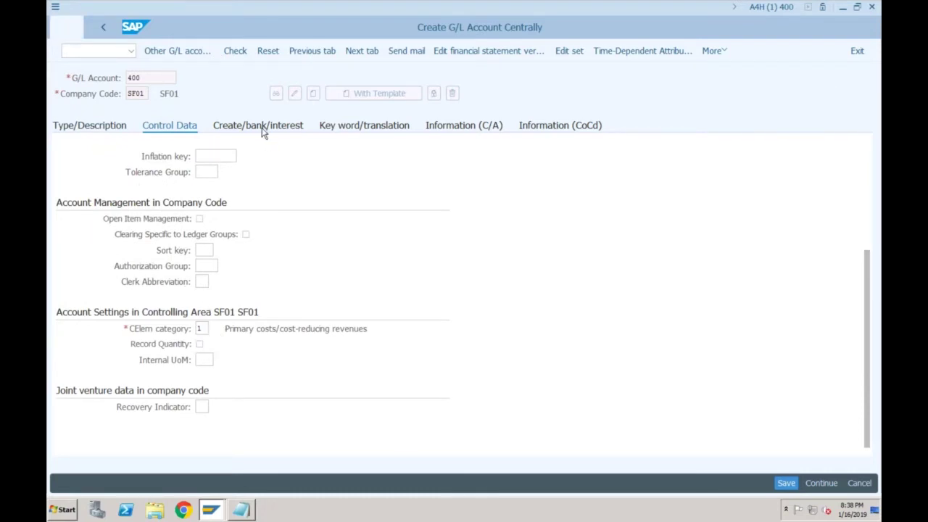
click(221, 172)
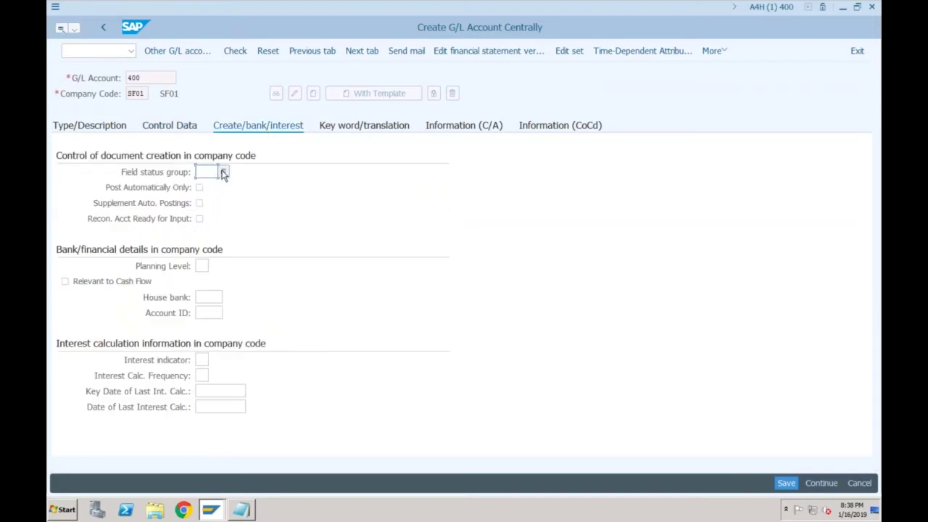
click(223, 172)
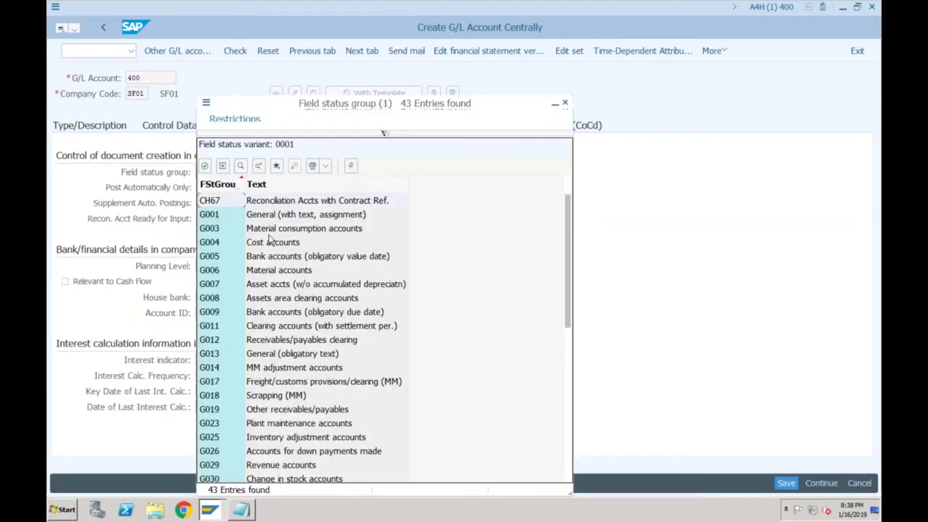
double_click(210, 240)
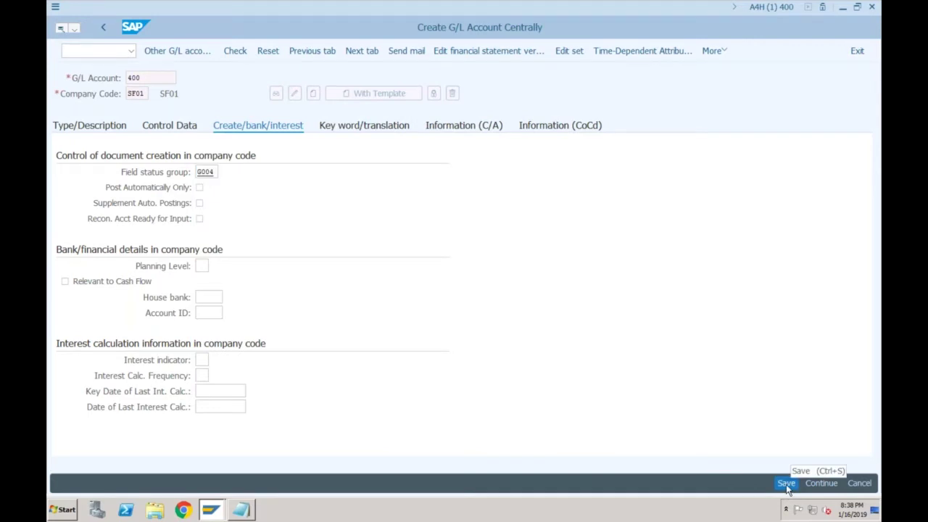
click(786, 484)
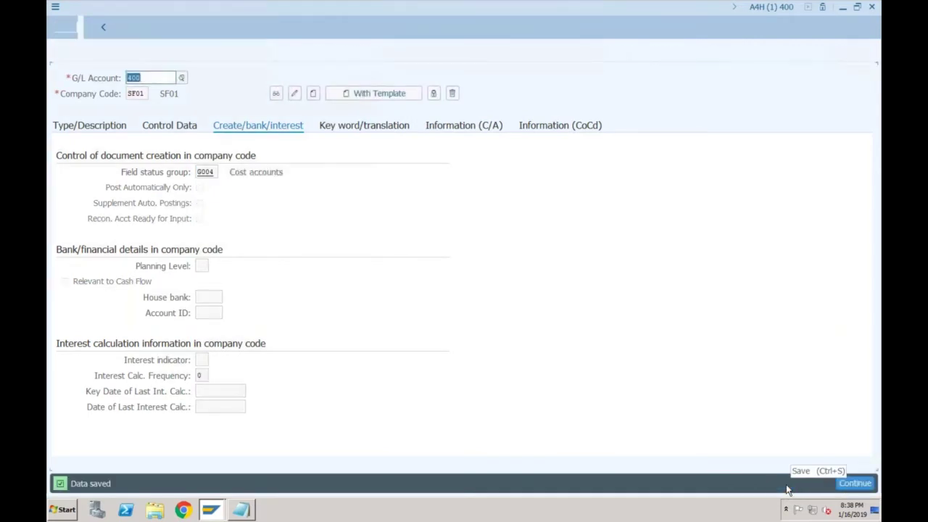
Review the saved account's type, description and control data, including its cost element category
click(93, 126)
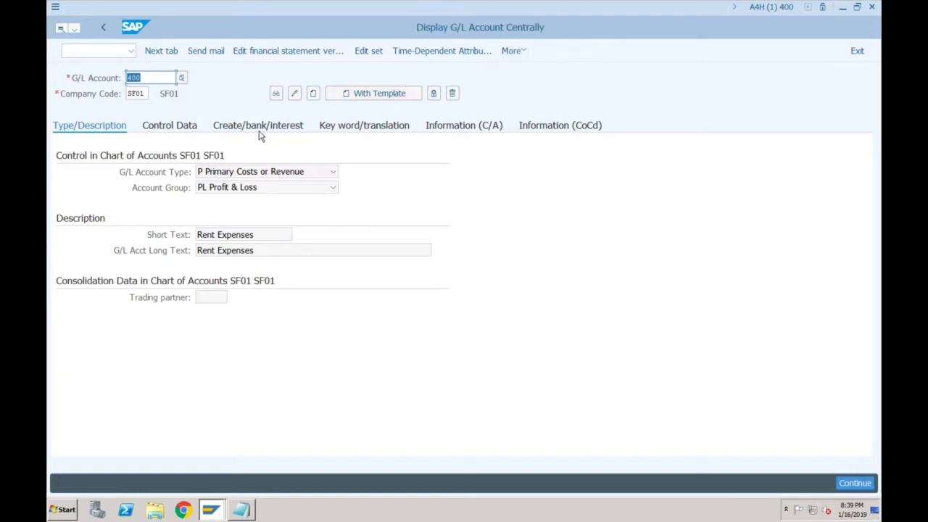
click(245, 174)
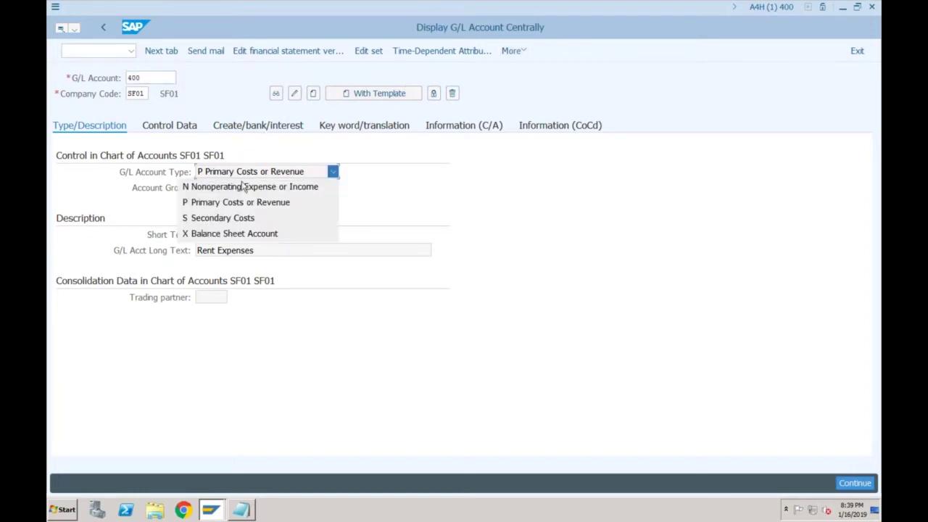
click(186, 131)
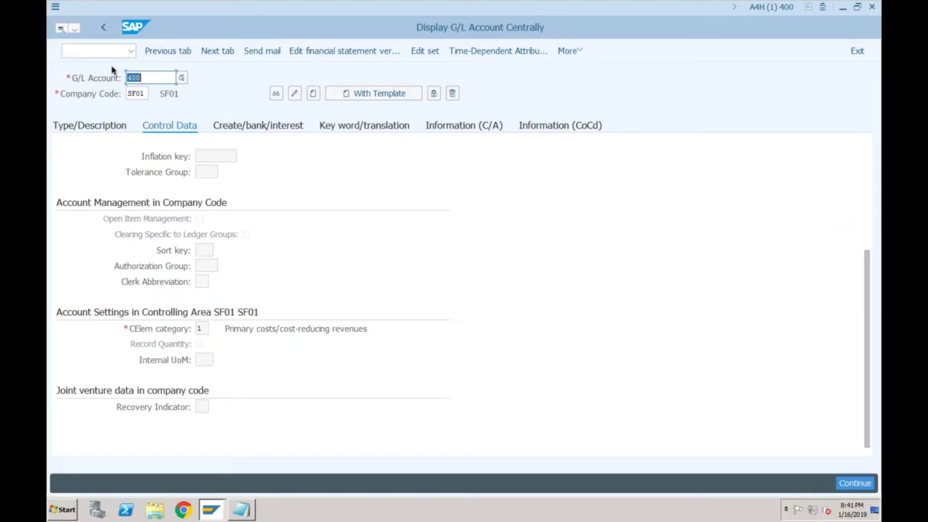
Open a new GUI window, run transaction OKB9 to view the default account assignments, and return to SAP Easy Access
click(55, 7)
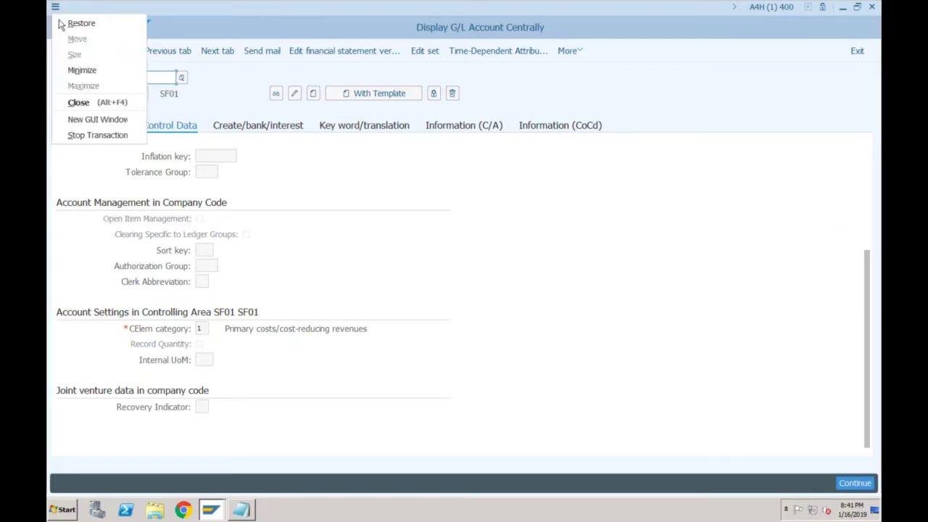
click(86, 120)
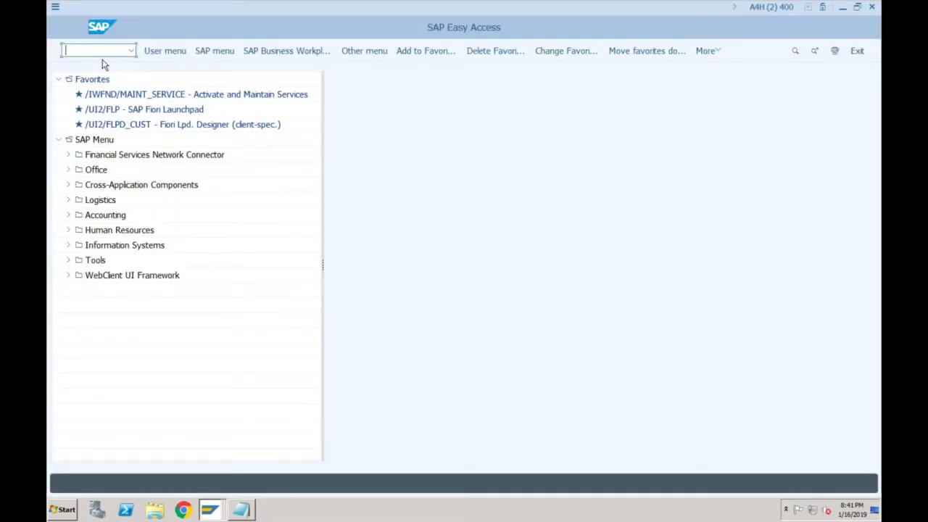
text(okb9)
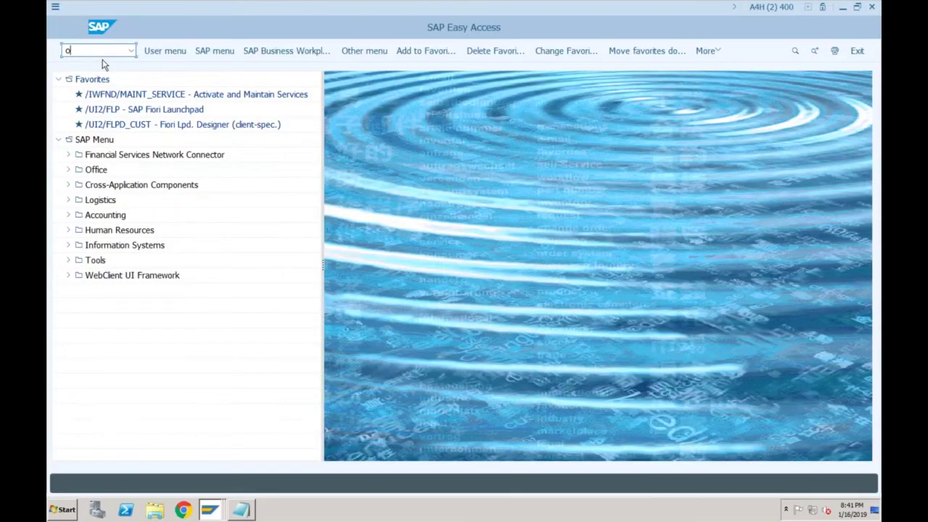
key(Return)
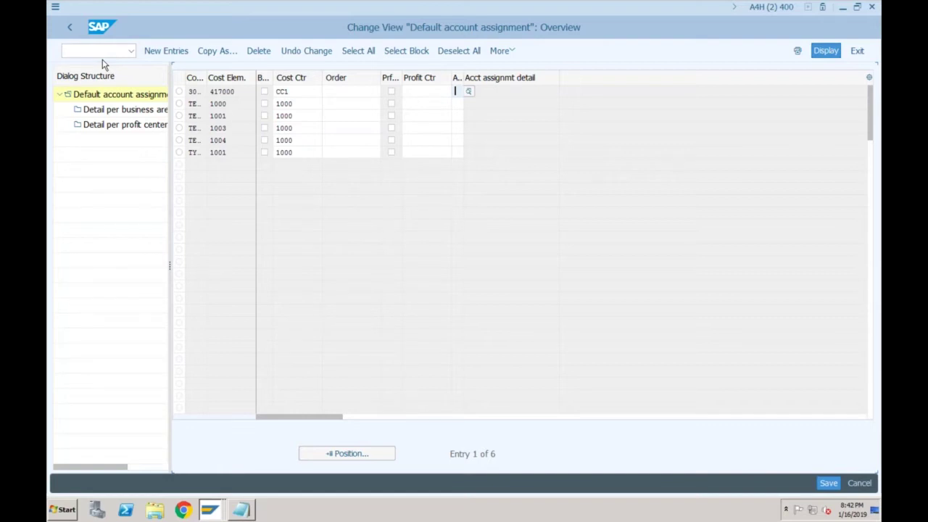
click(71, 33)
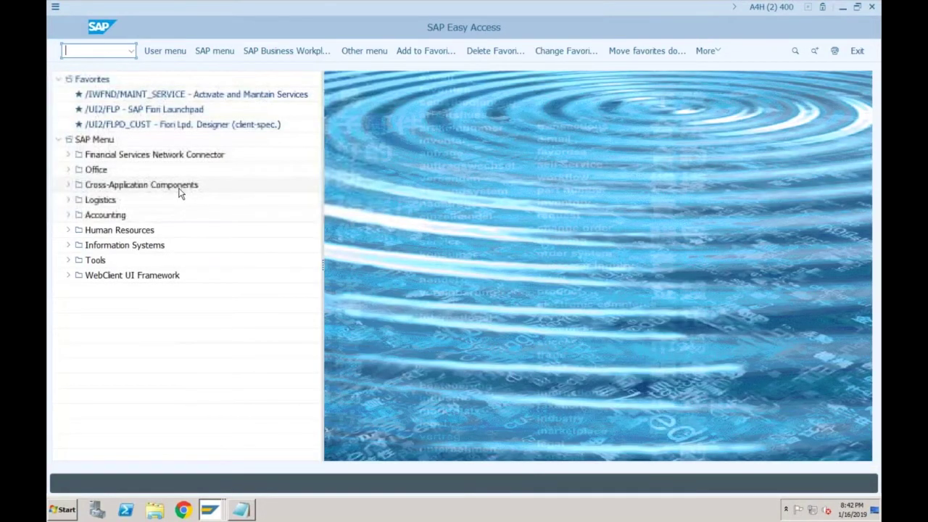
Return to the G/L account window and start creating account 201 in company code SF01
click(210, 509)
click(196, 468)
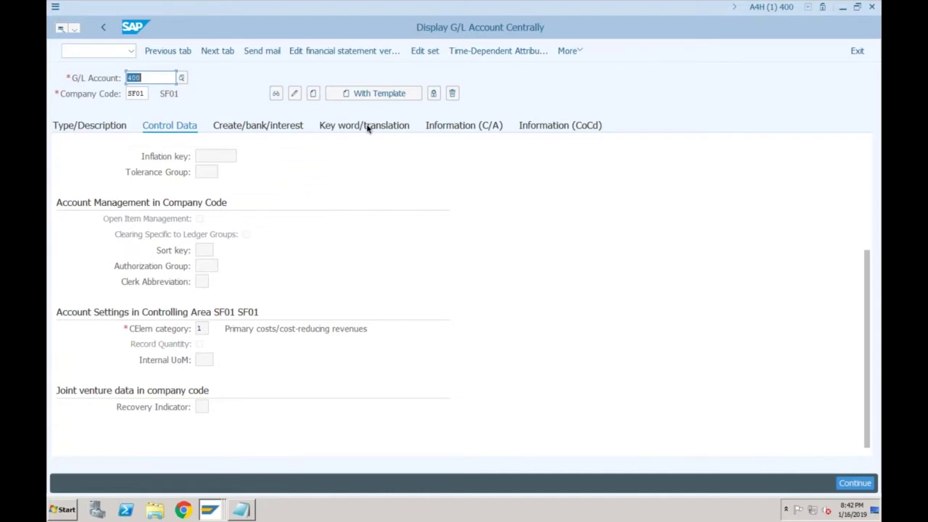
click(148, 79)
key(BackSpace)
key(BackSpace)
key(BackSpace)
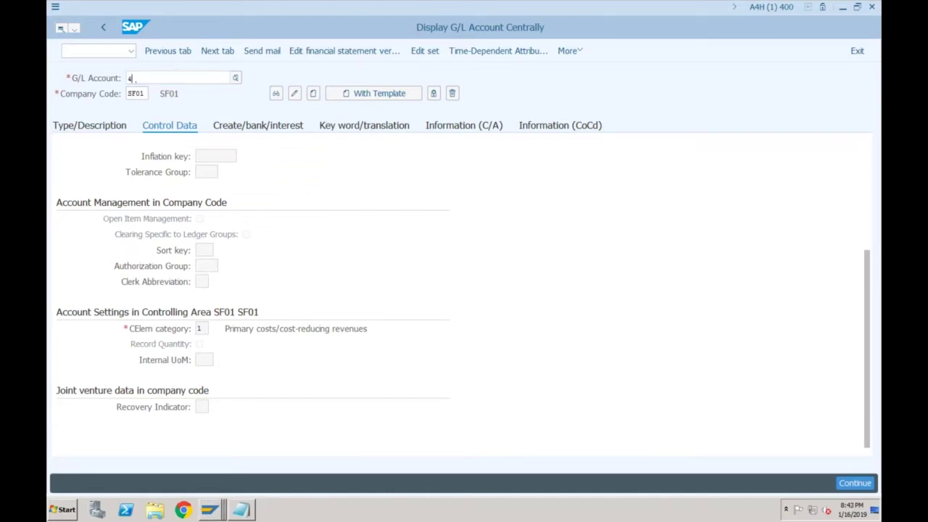
text(201)
click(313, 94)
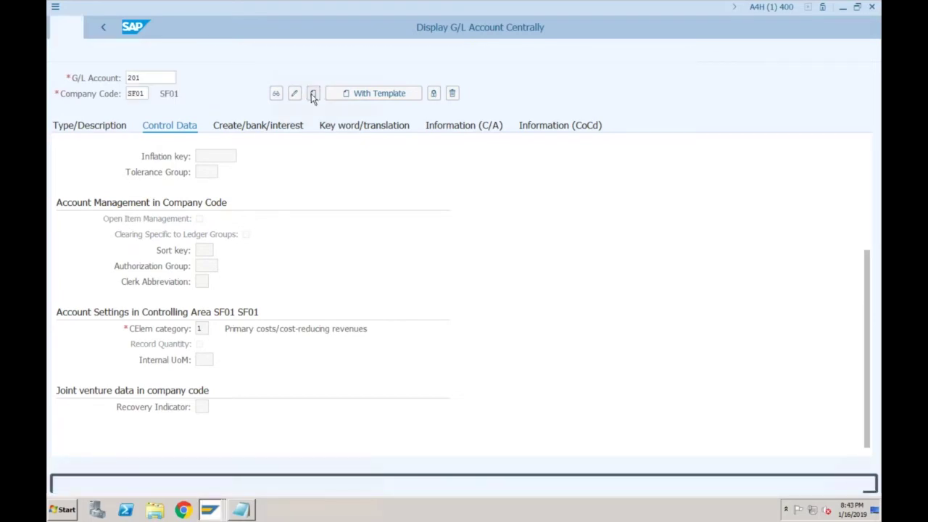
Set account 201 to type Balance Sheet Account, account group BS Balance Sheet and short text Cash
click(94, 127)
click(263, 172)
click(261, 232)
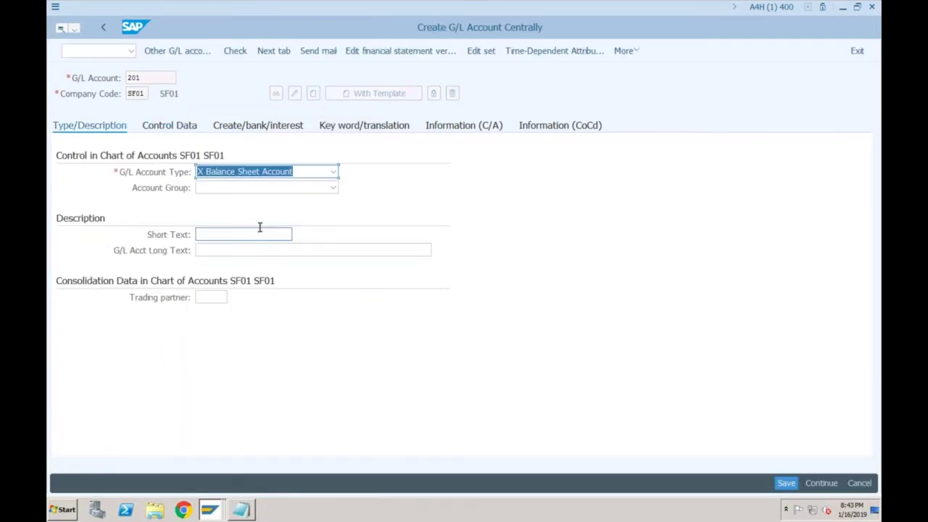
click(232, 187)
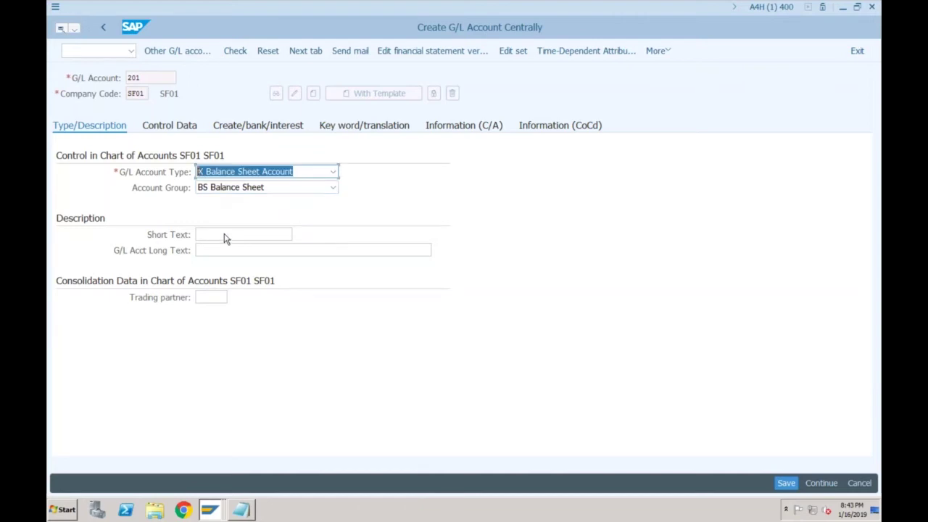
click(224, 236)
text(Cash)
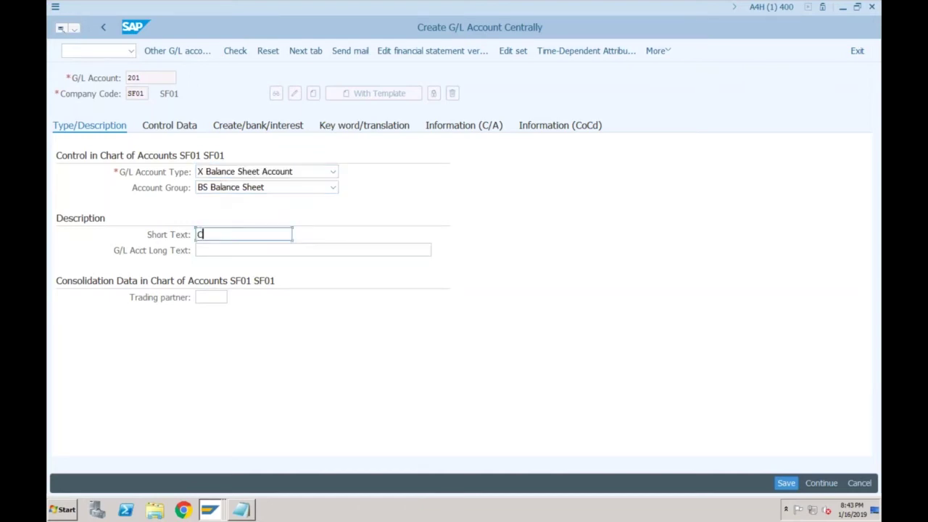
Review the control data of account 201 and compare it with the available G/L account types
click(188, 129)
scroll(864, 391, down, 3)
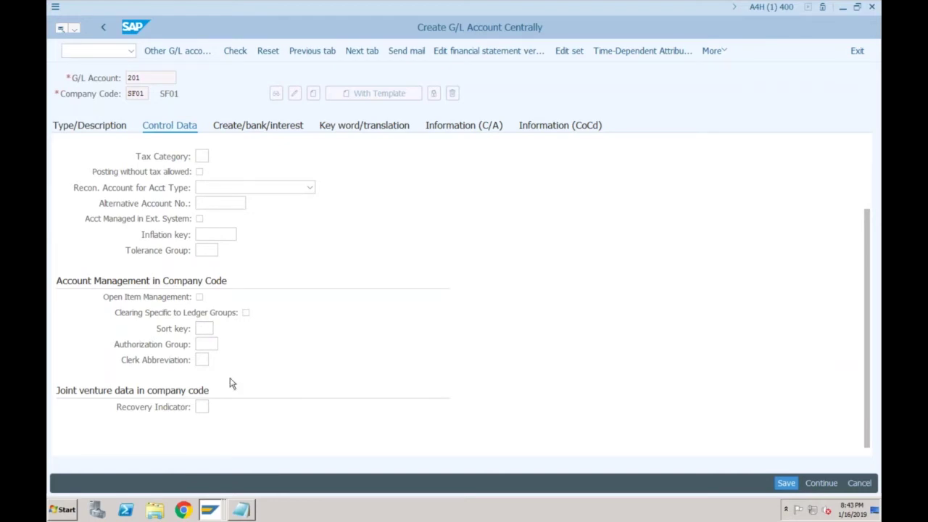
click(107, 126)
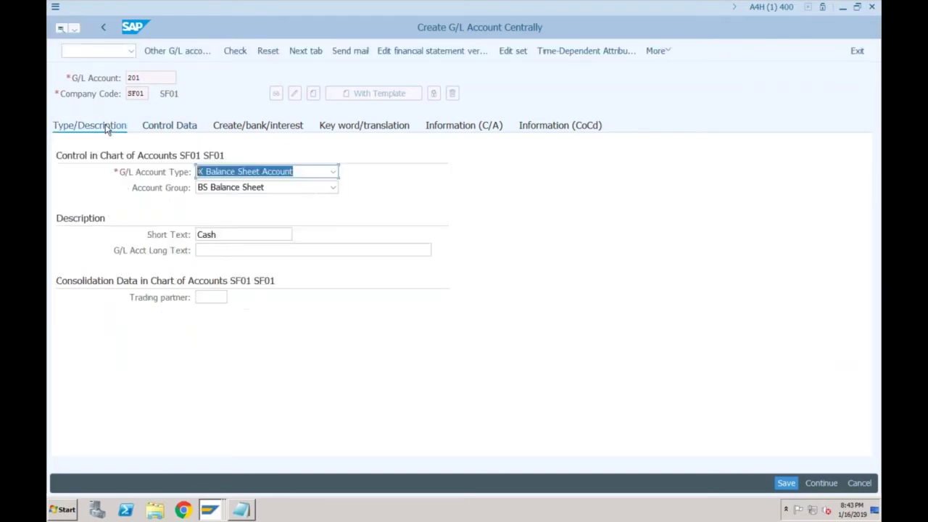
click(293, 174)
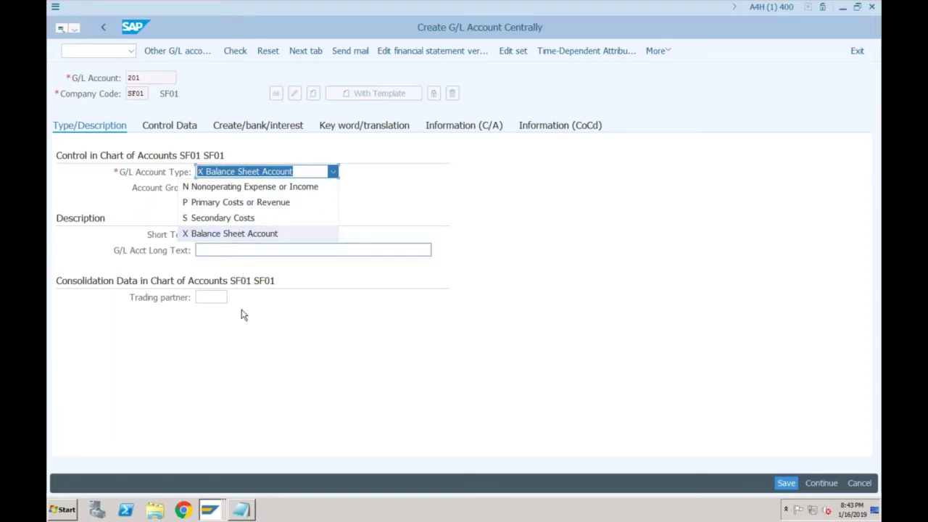
click(233, 368)
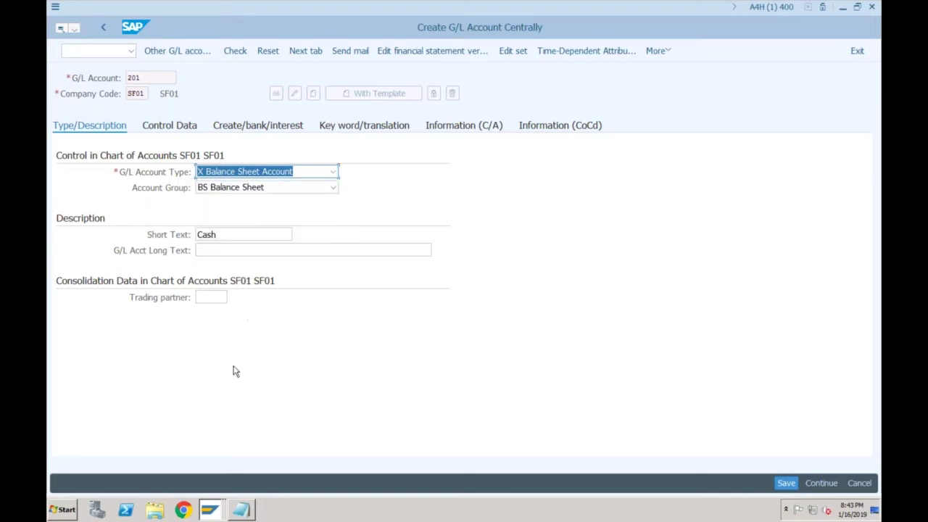
click(180, 128)
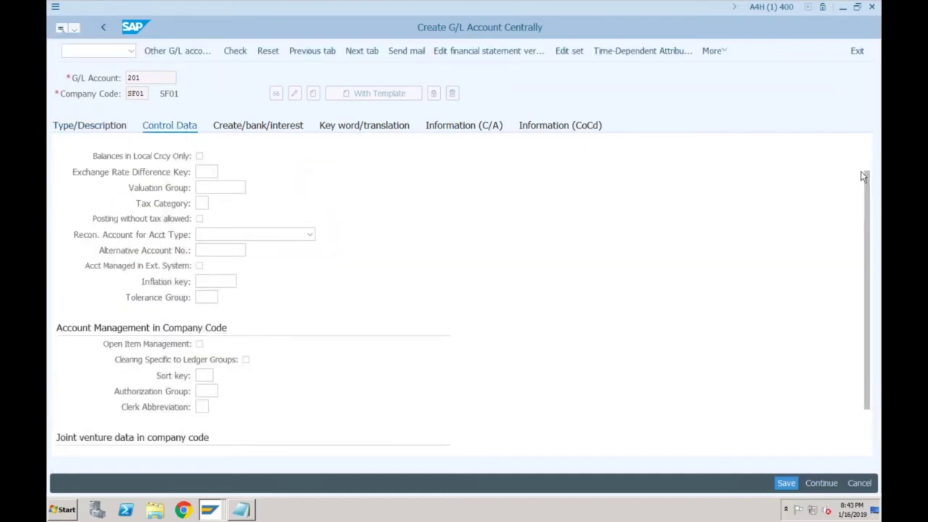
scroll(869, 165, up, 1)
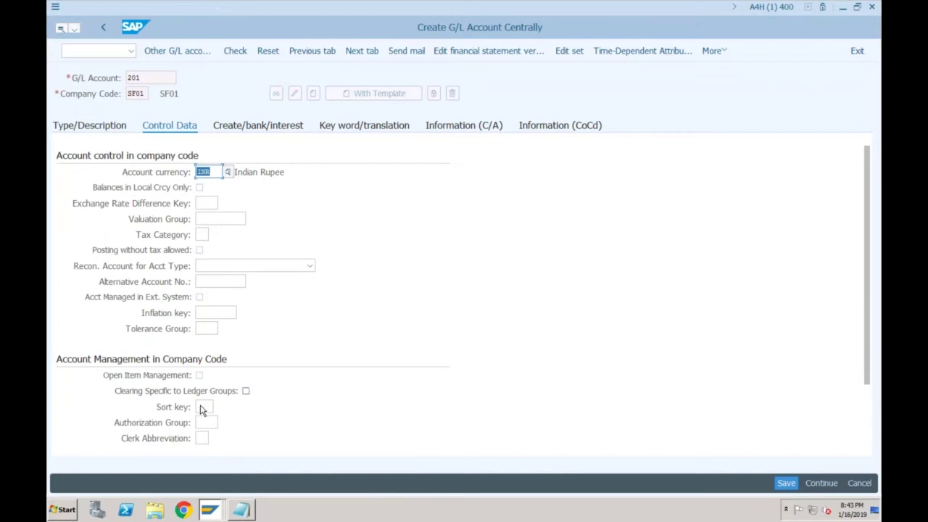
Check the field status group and bank settings of account 201, and re-examine its control data
click(248, 129)
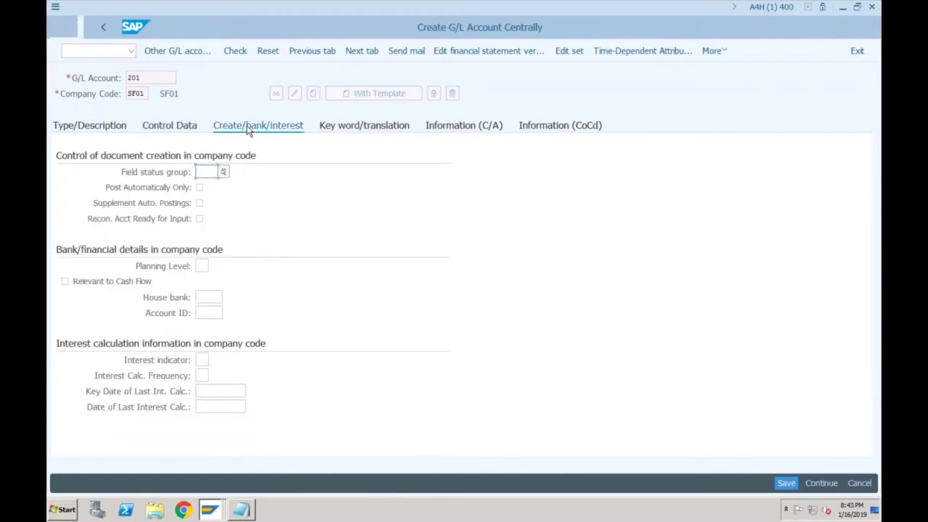
click(216, 172)
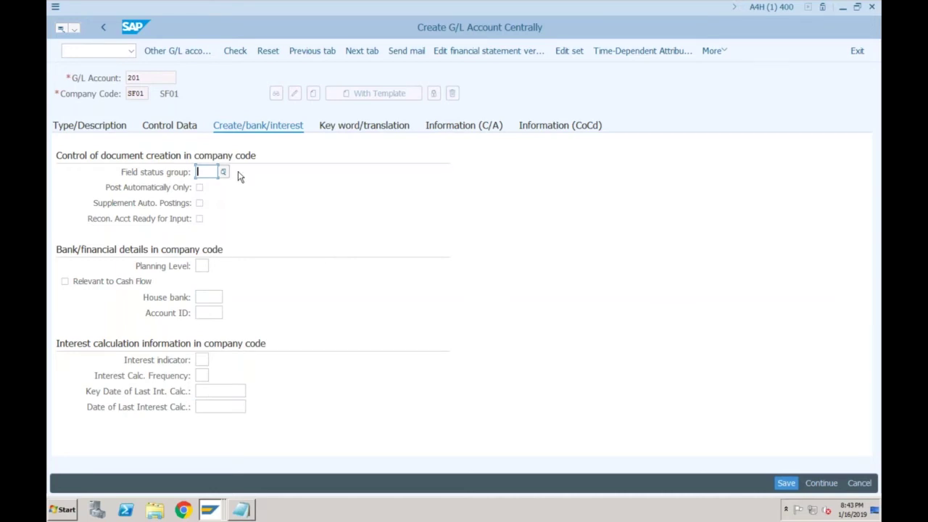
click(169, 127)
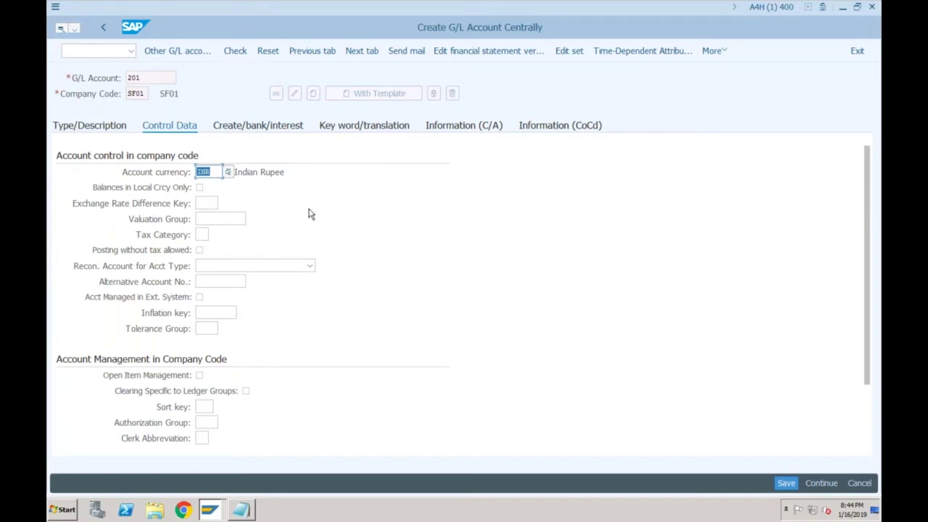
click(868, 411)
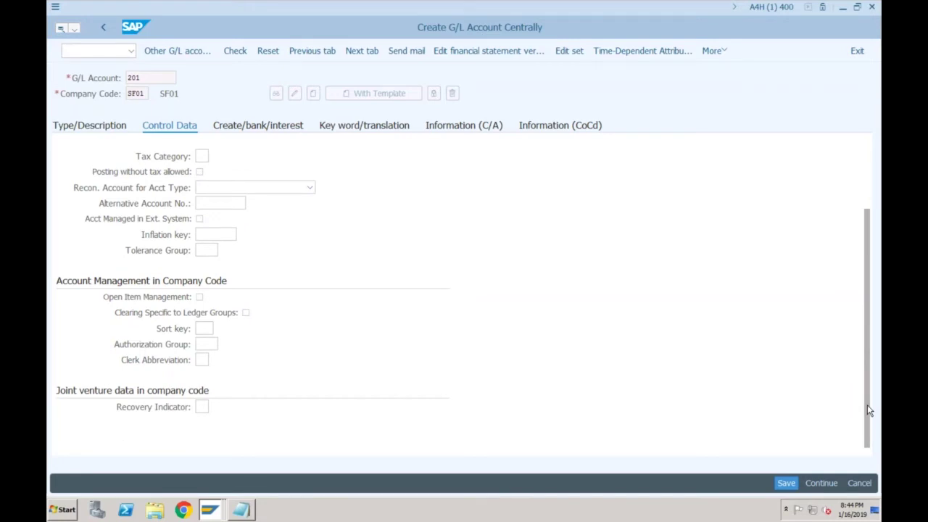
drag(869, 393, 870, 330)
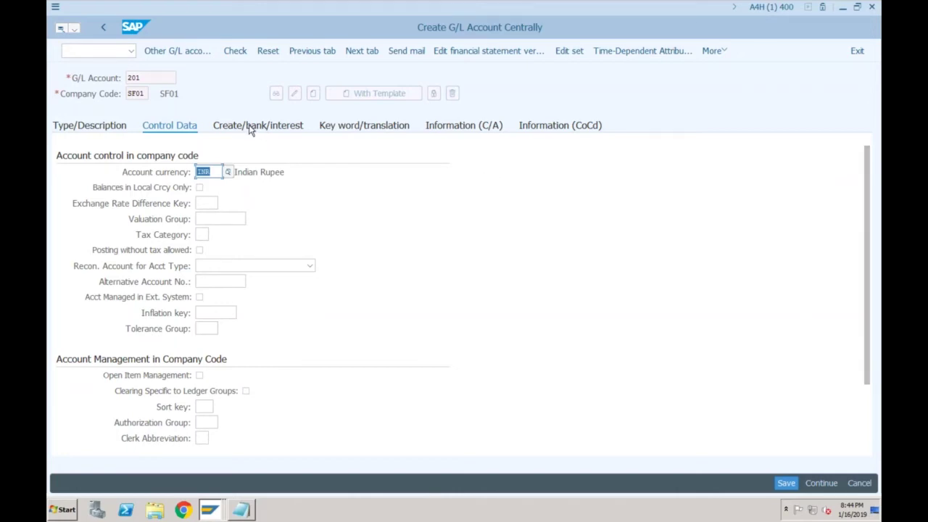
Mark account 201 as a reconciliation account for Assets, review its settings, and leave without saving
click(240, 268)
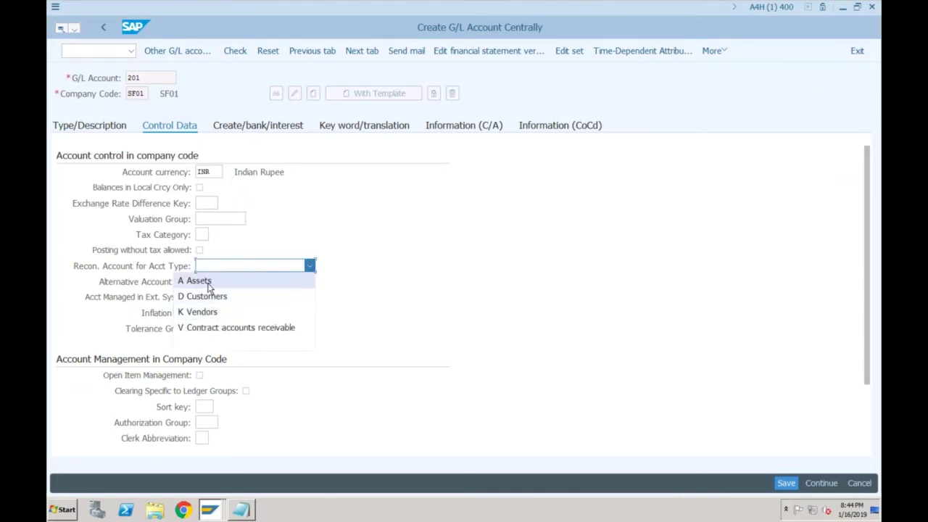
click(210, 284)
key(Return)
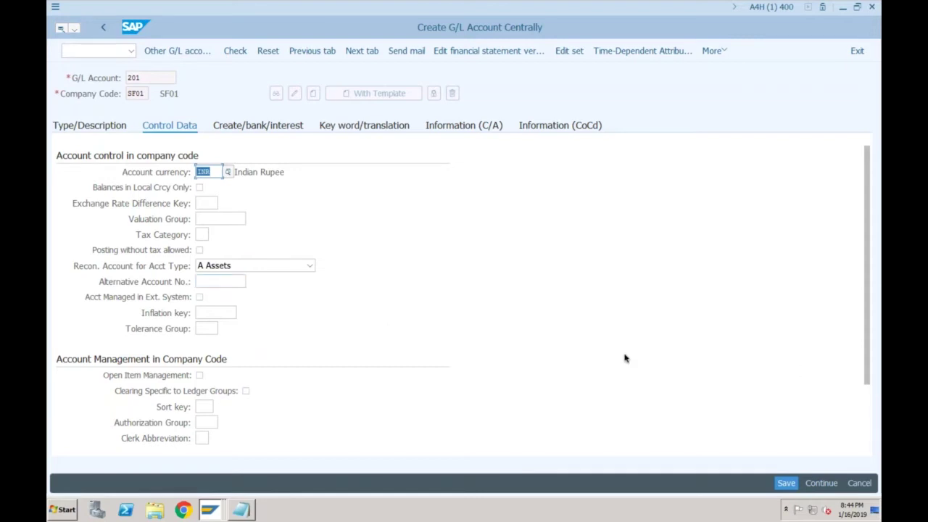
click(870, 402)
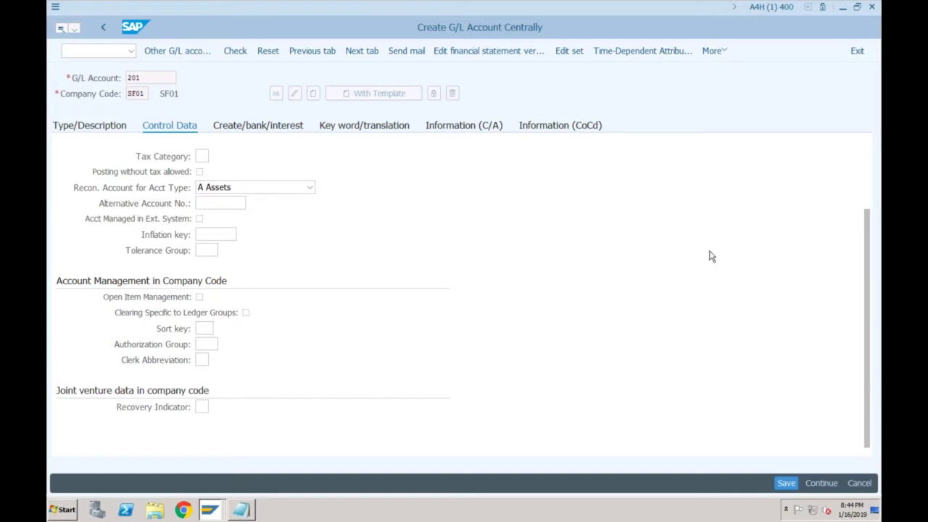
click(263, 127)
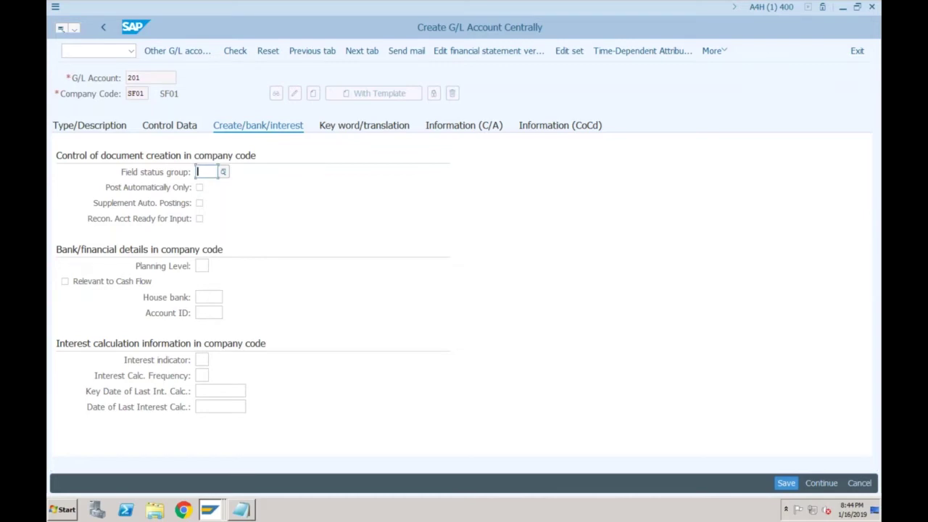
click(172, 129)
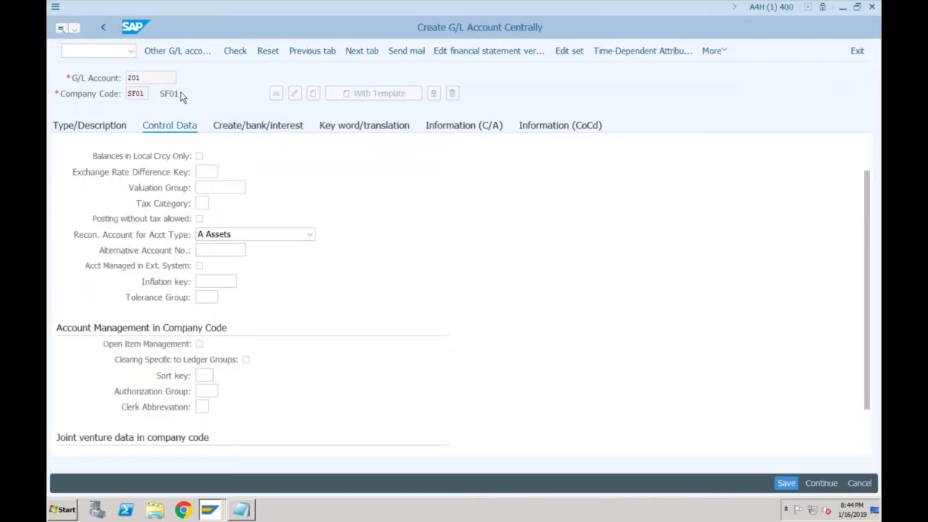
click(104, 29)
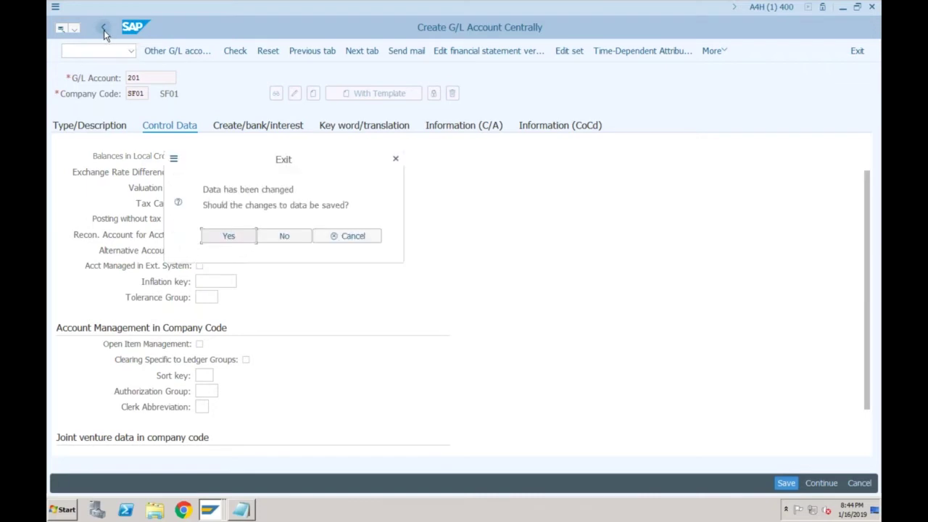
click(284, 240)
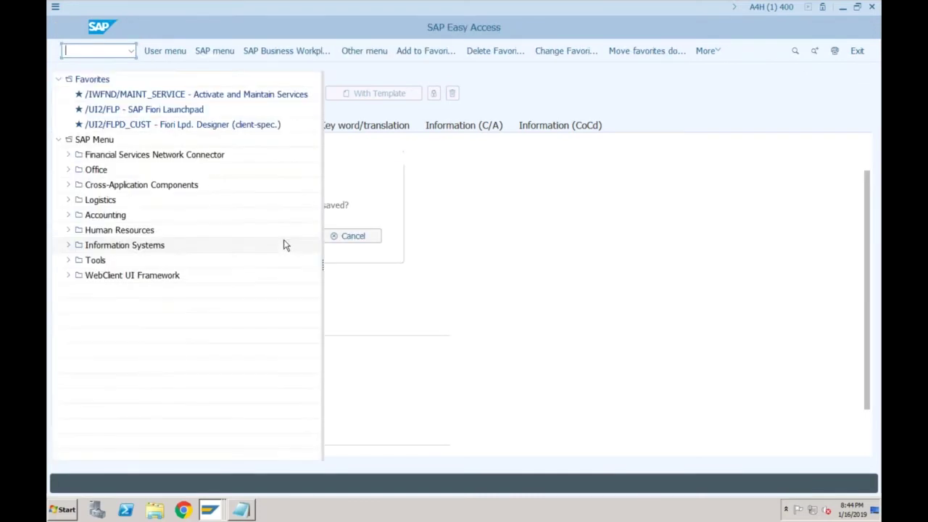
Run transaction FS00, examine the G/L account types and control data fields, and return to SAP Easy Access
text(fs00)
key(Return)
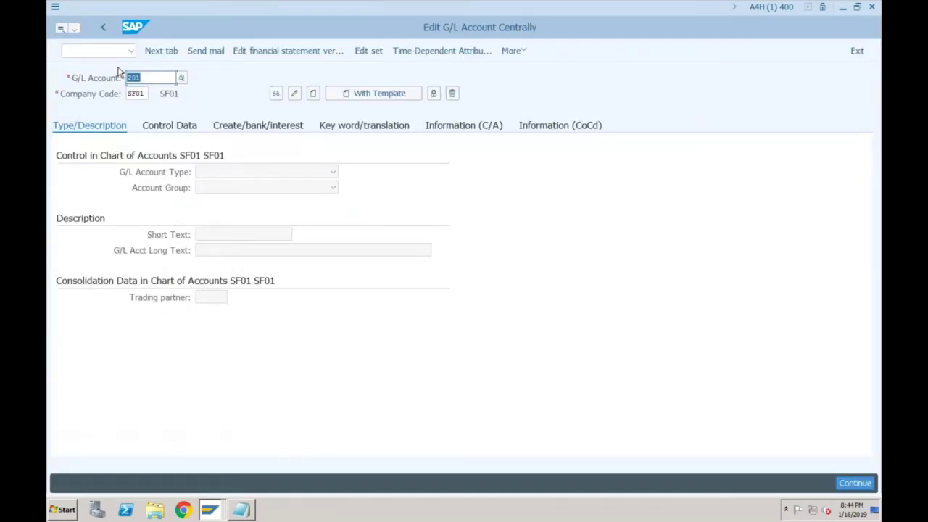
click(302, 172)
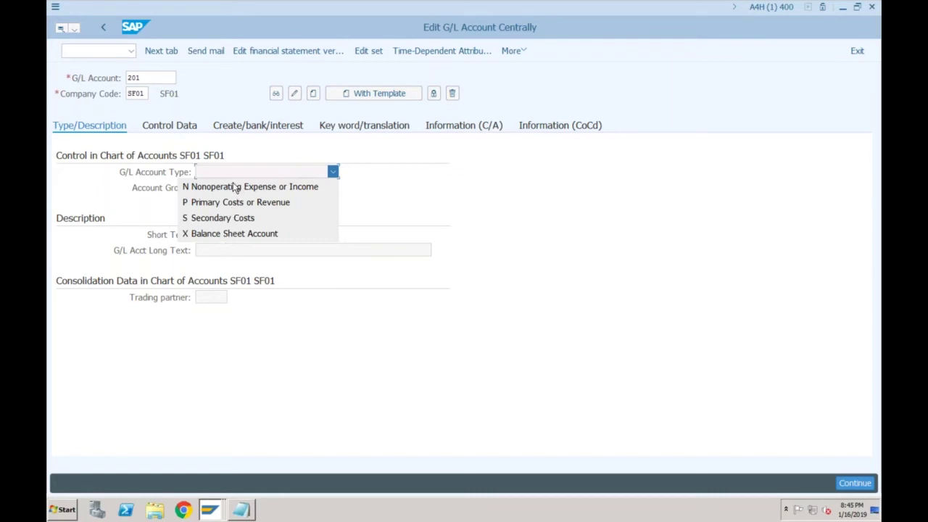
click(183, 129)
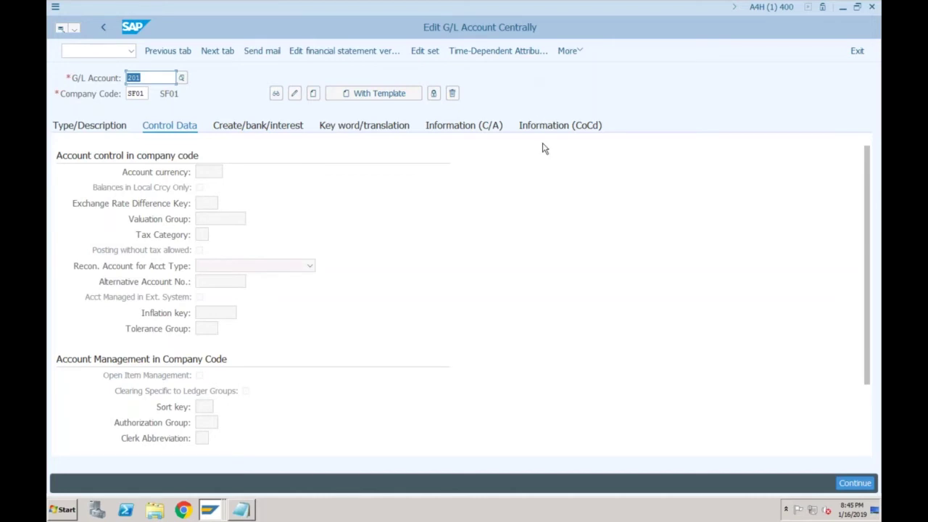
click(82, 52)
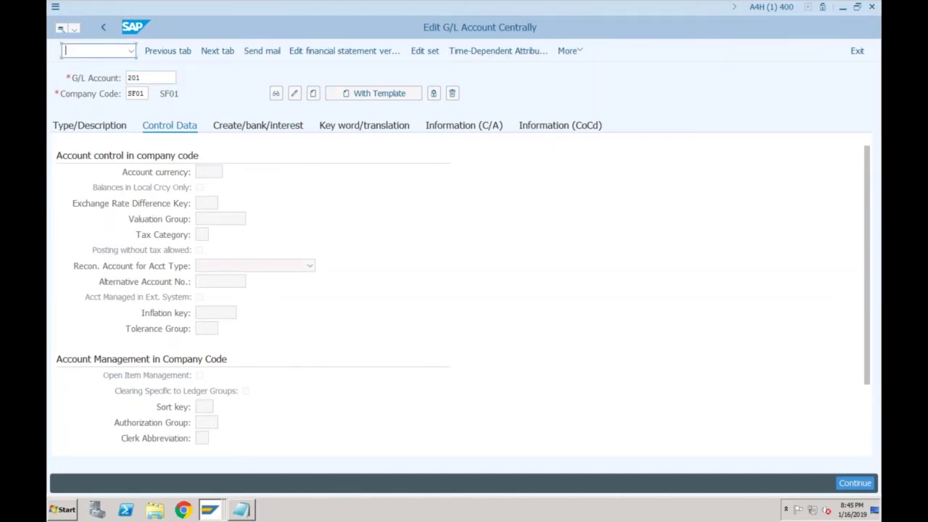
text(/n)
key(Return)
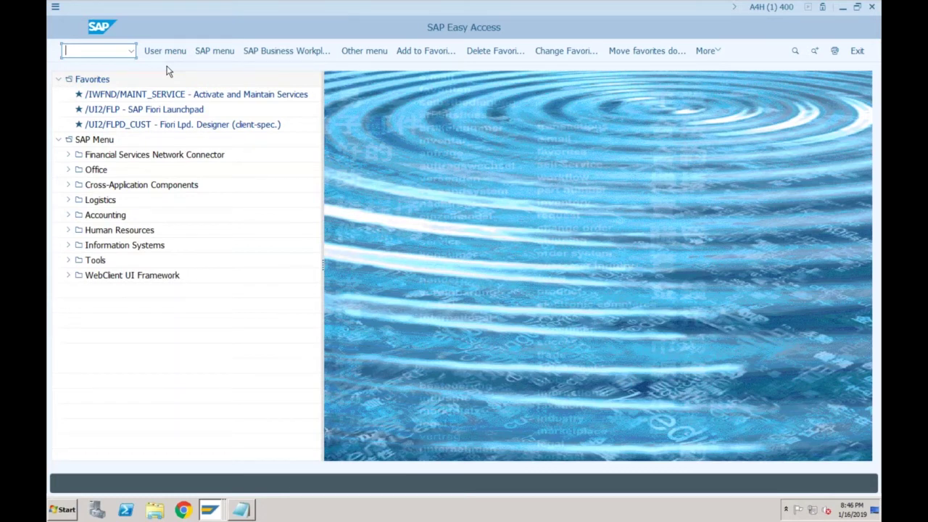
Open the SAP Reference IMG and start Define Document Types under Financial Accounting Global Settings, Document
text(segw)
key(Return)
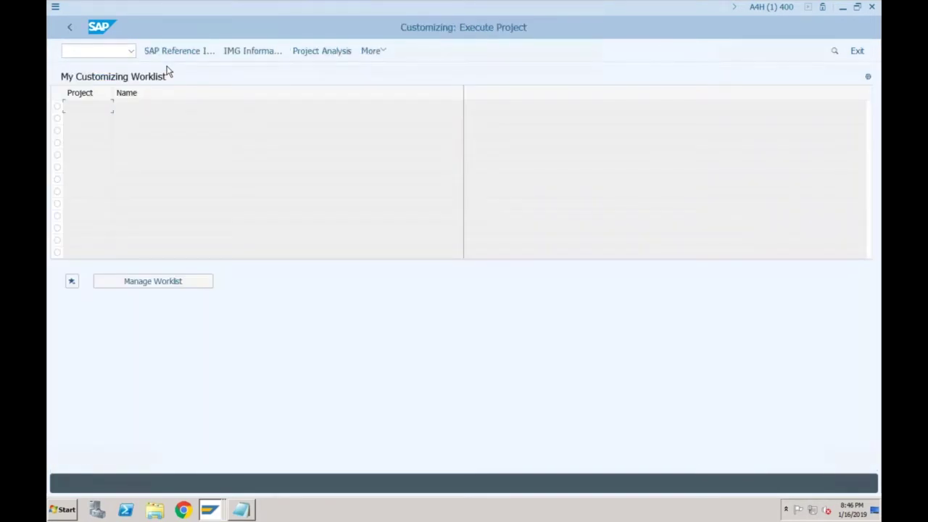
click(177, 56)
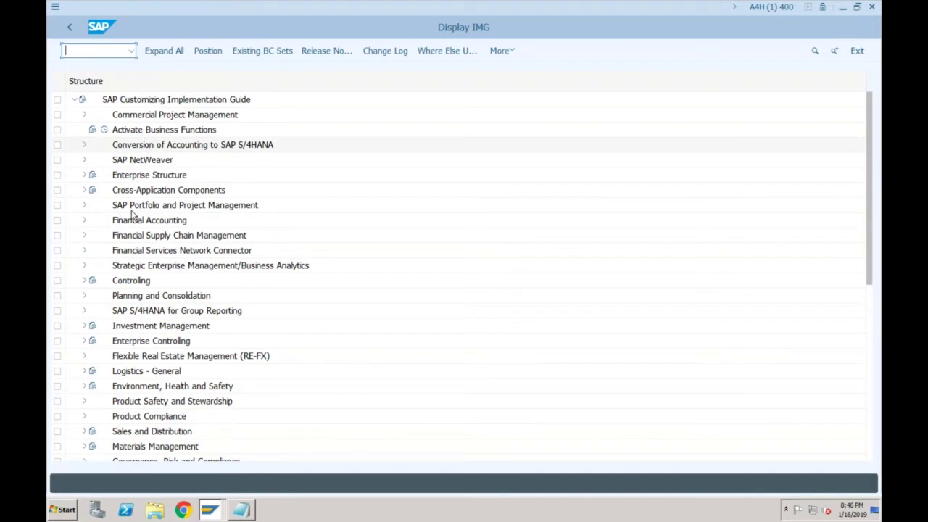
click(84, 222)
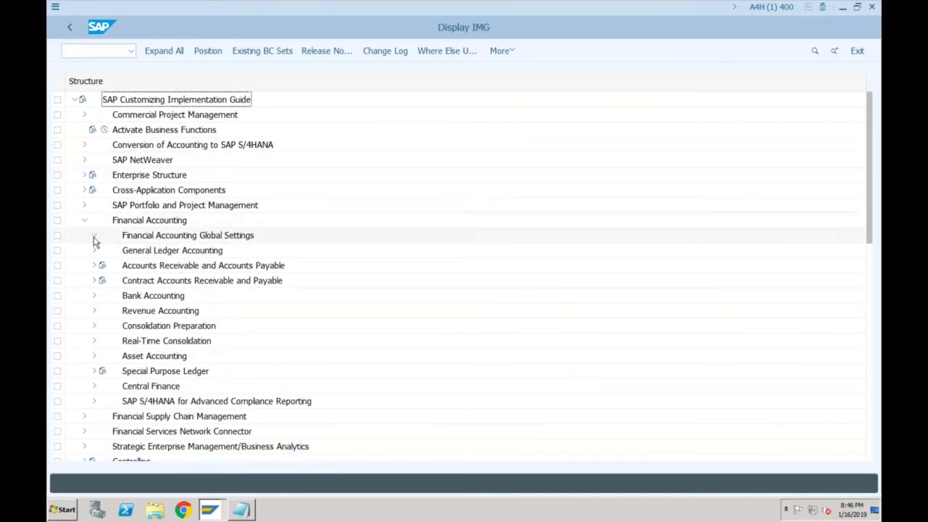
click(94, 237)
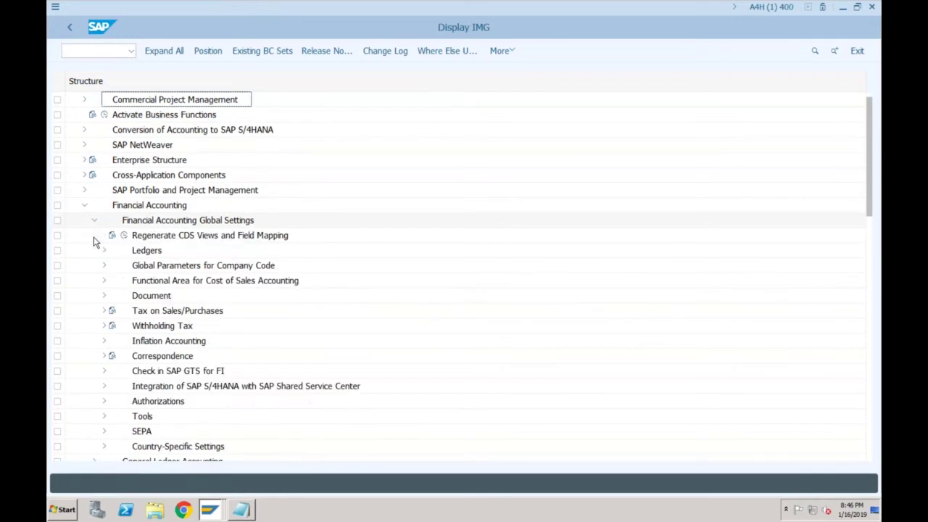
click(103, 296)
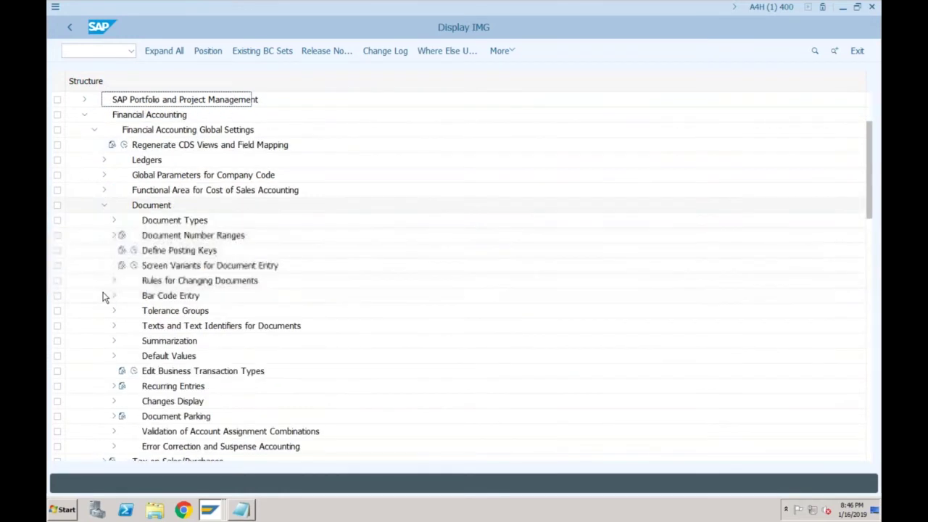
click(113, 222)
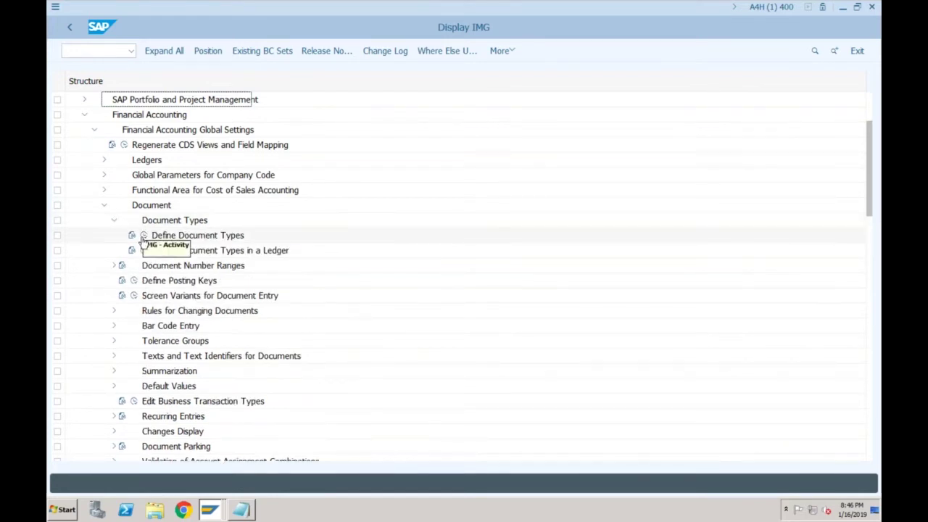
click(143, 235)
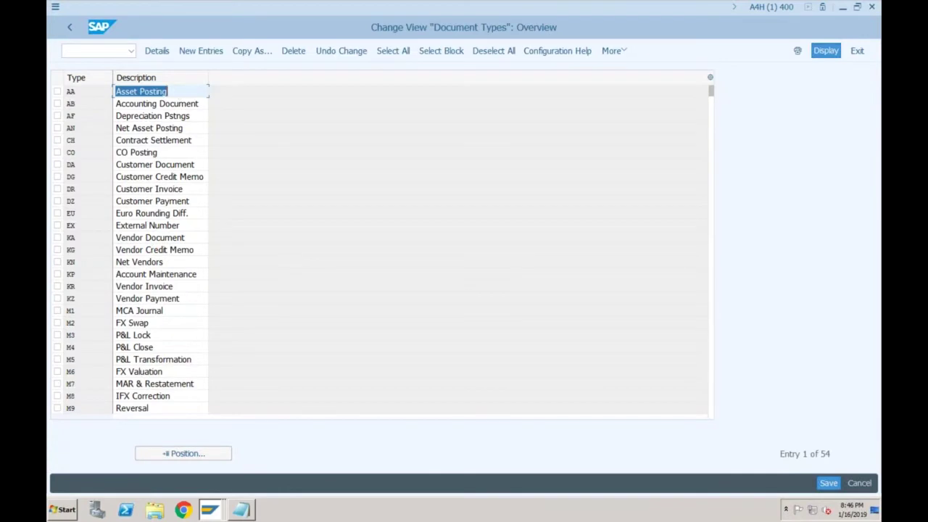
Examine the details of document type AA, including its number range and allowed account types, and return to the overview
click(168, 91)
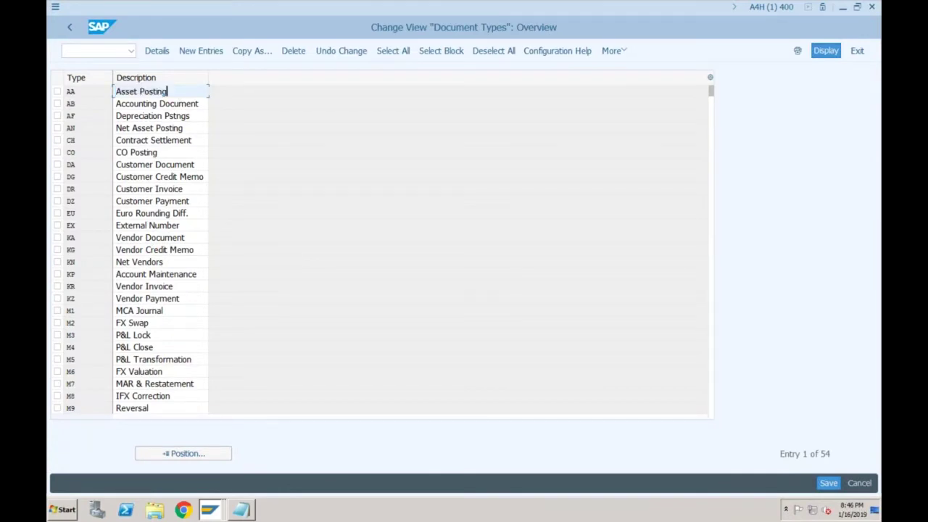
key(F2)
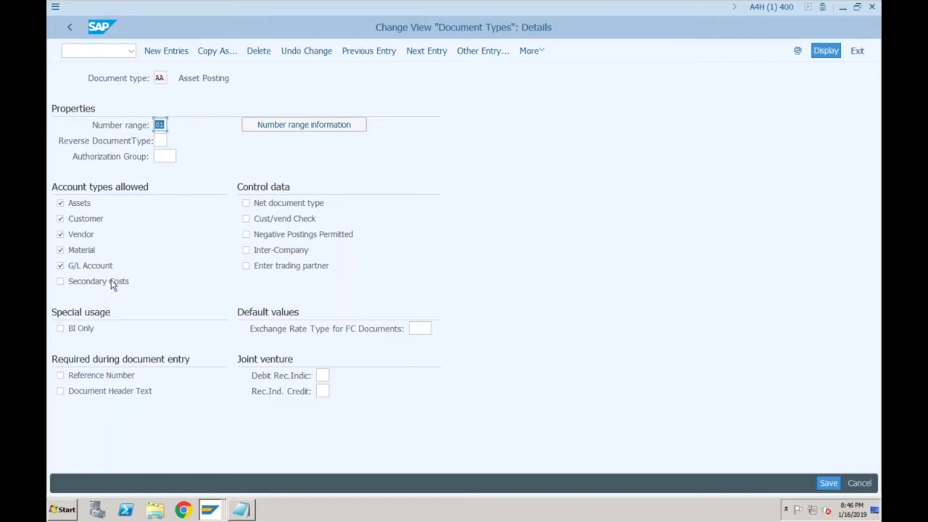
click(159, 77)
click(76, 30)
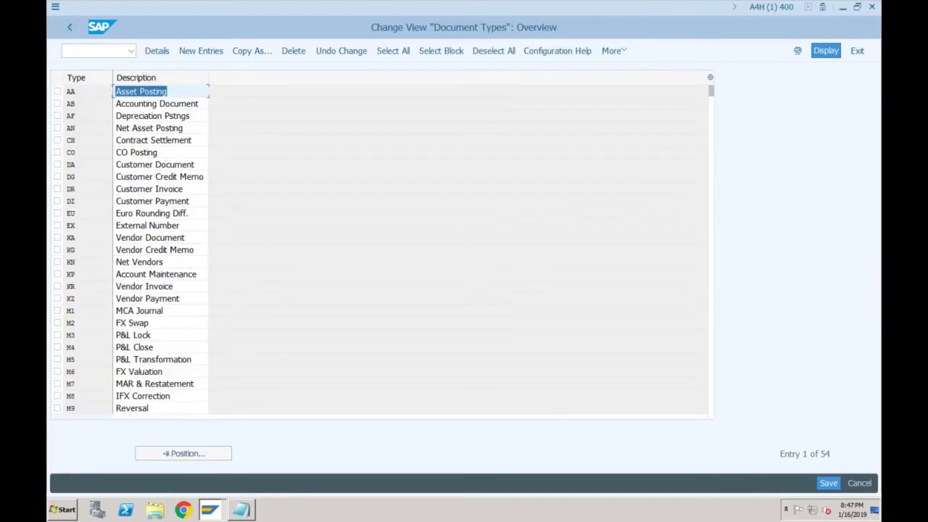
Look through the document type overview, comparing CO Posting with the accounting, asset, customer and vendor document types
click(138, 152)
click(84, 152)
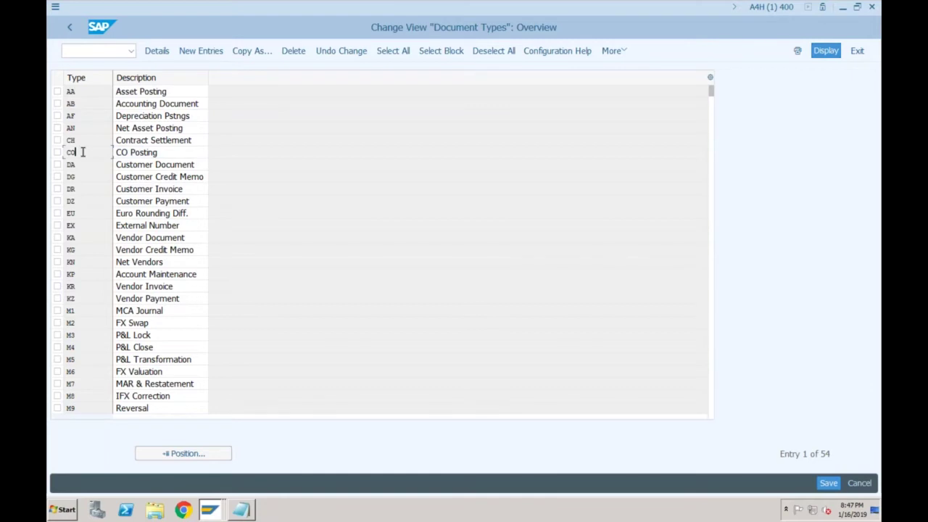
click(159, 153)
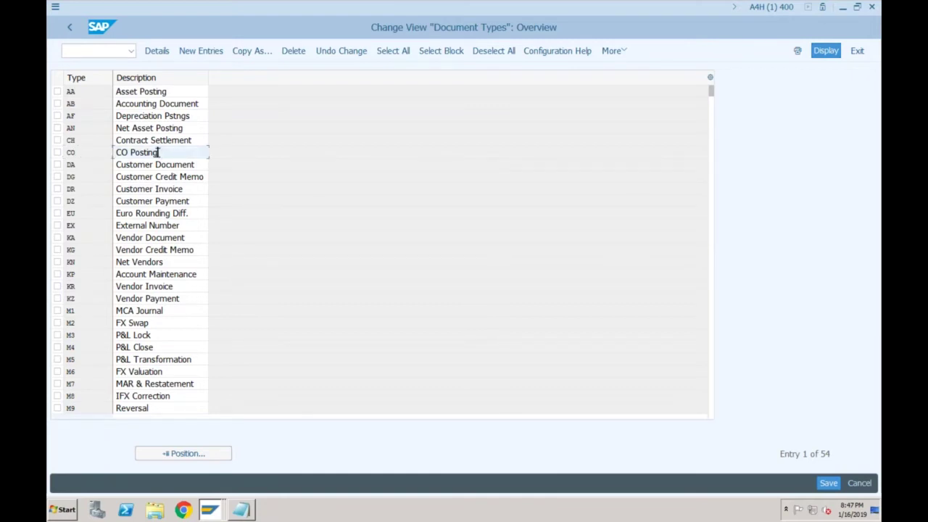
click(75, 104)
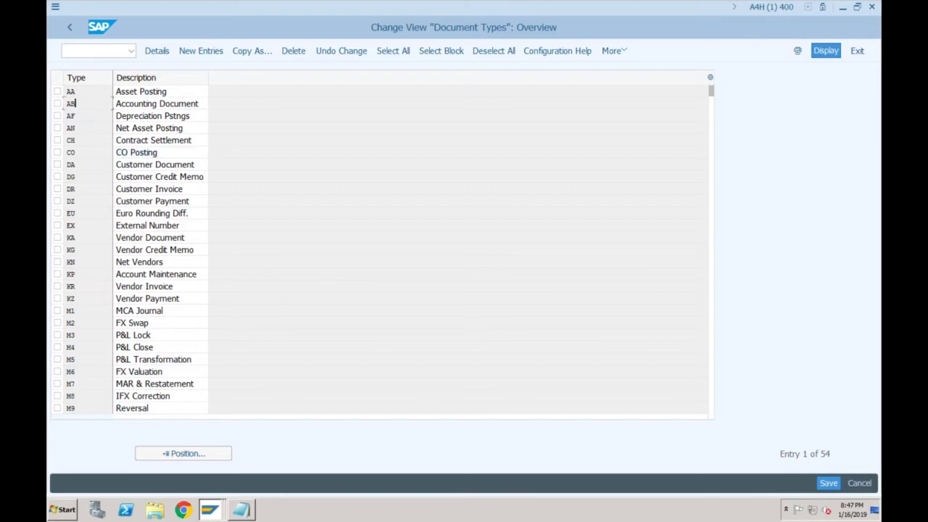
key(Down)
key(Down)
key(Down)
click(87, 164)
key(Down)
key(Down)
click(82, 239)
Examine the properties, allowed account types and control data of document type CO, and return to the IMG structure
double_click(75, 152)
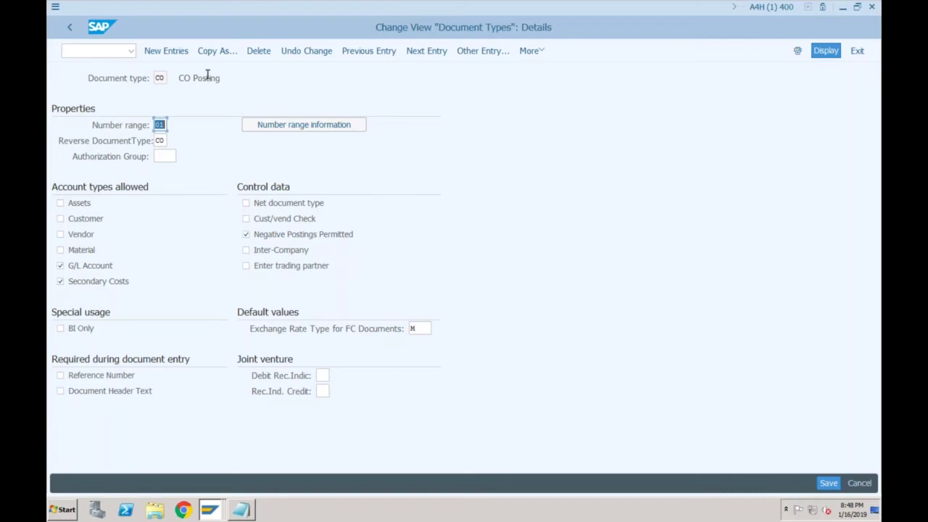
click(159, 78)
click(71, 29)
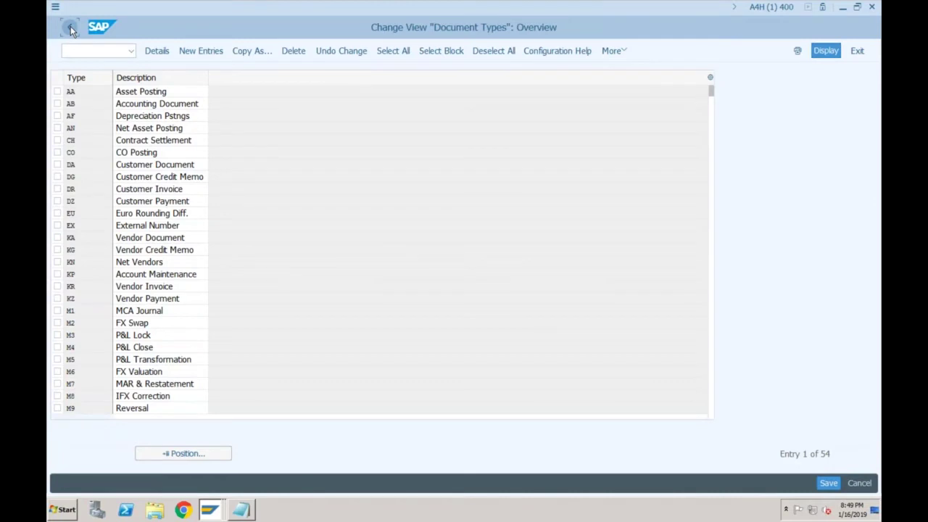
click(70, 28)
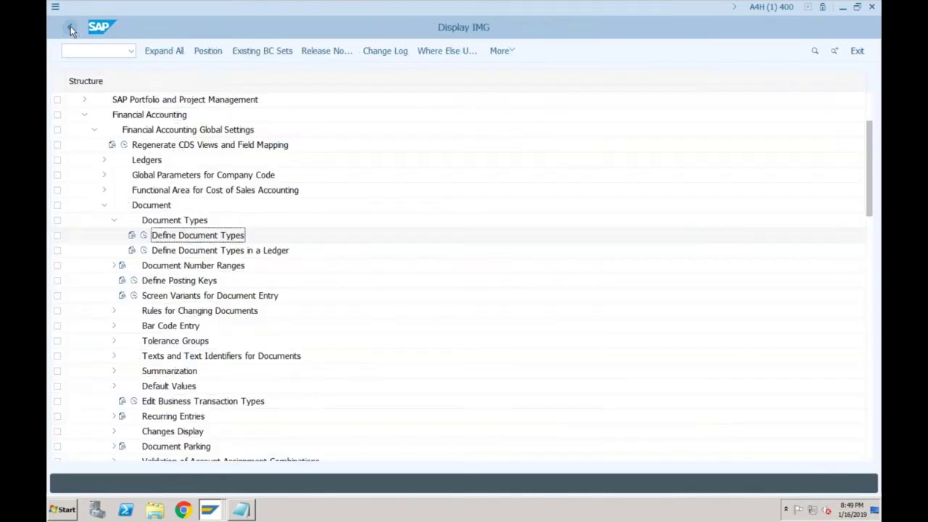
Check the activities available under Document Types, including Define Document Types in a Ledger
click(114, 222)
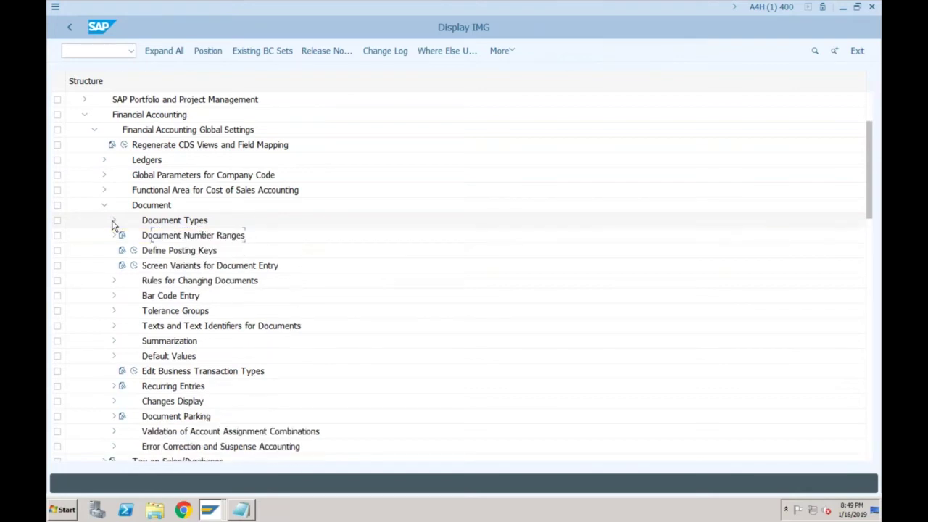
click(113, 222)
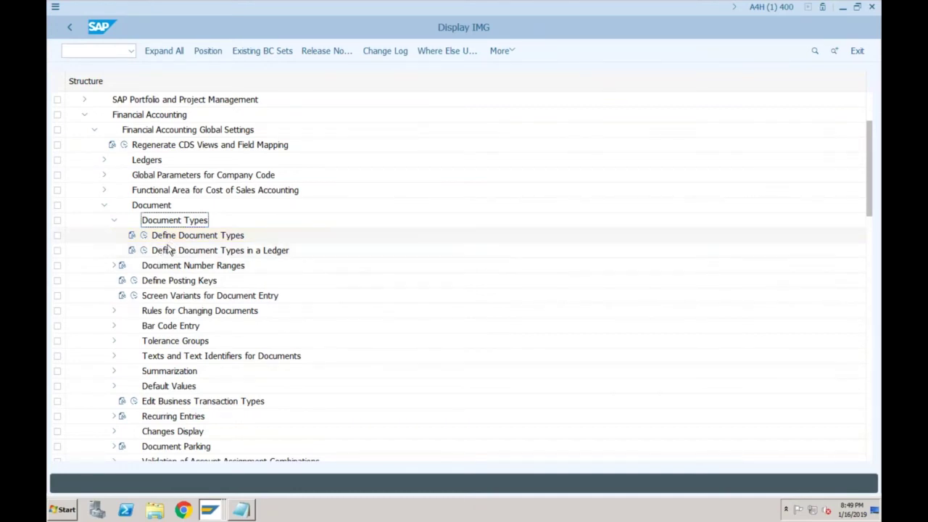
click(167, 251)
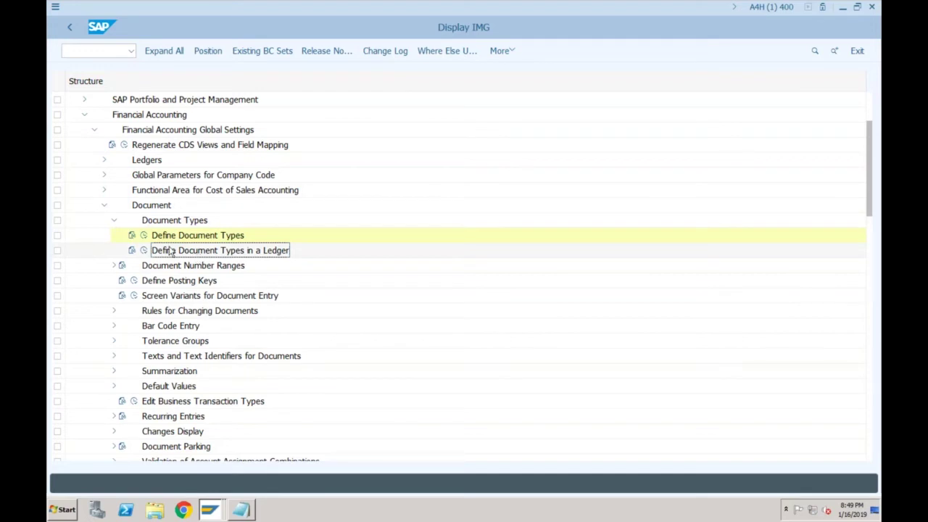
click(113, 221)
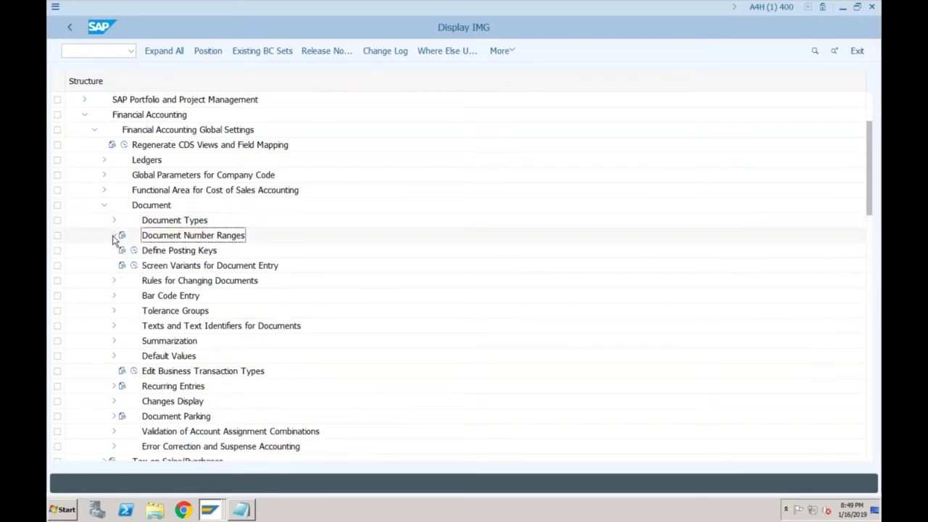
Copy the accounting document number ranges from company code 0001 to SF01 in Define Document Number Ranges, and return to the IMG
click(115, 237)
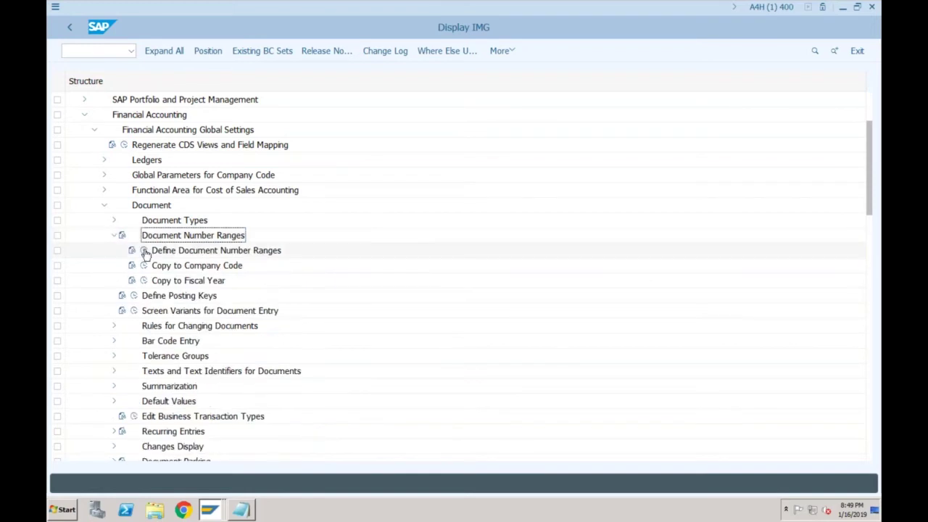
double_click(174, 250)
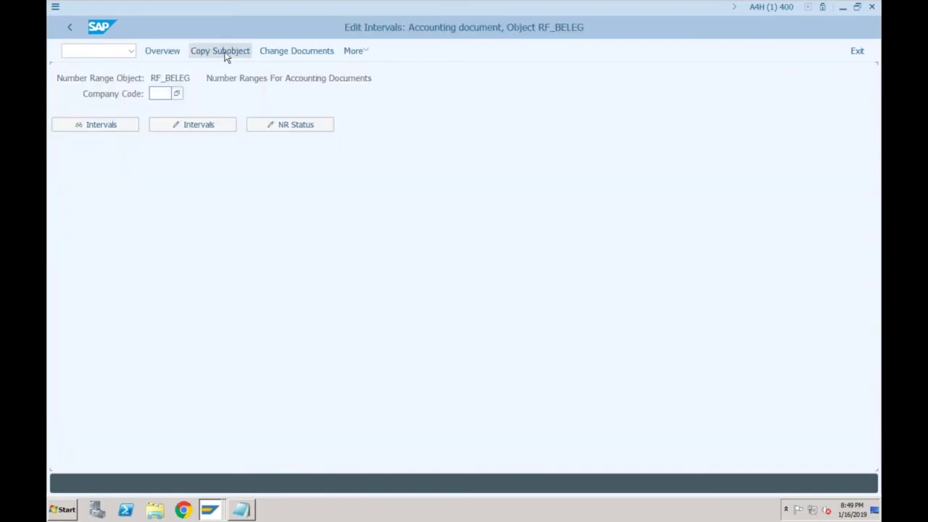
click(225, 55)
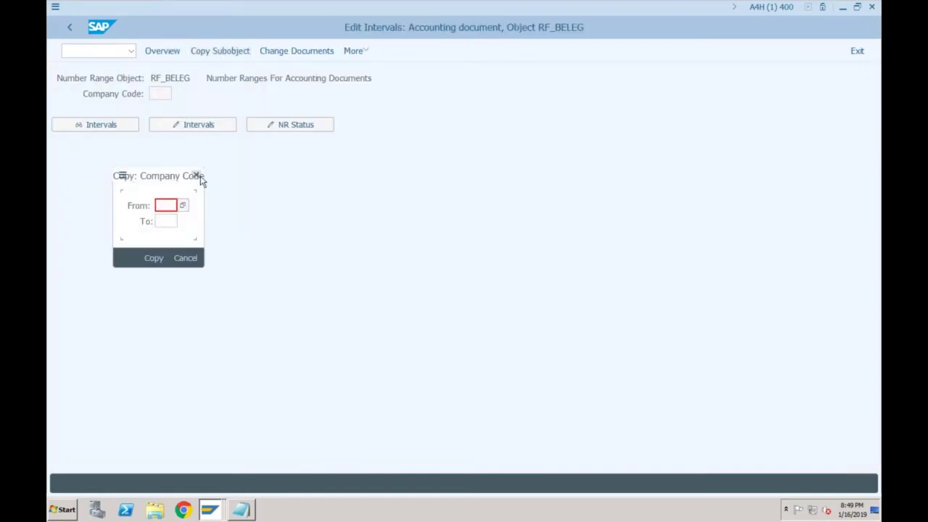
text(0001)
key(Tab)
text(4001)
key(Return)
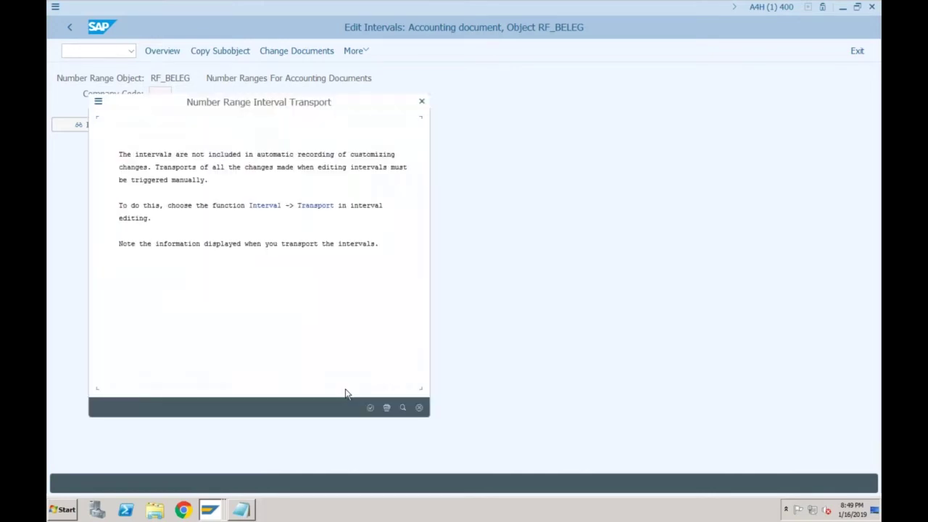
click(371, 408)
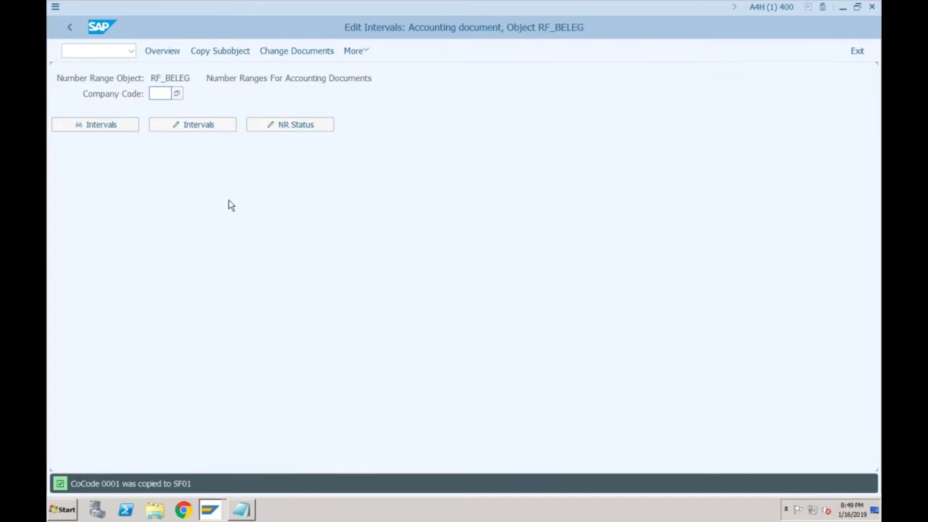
click(69, 28)
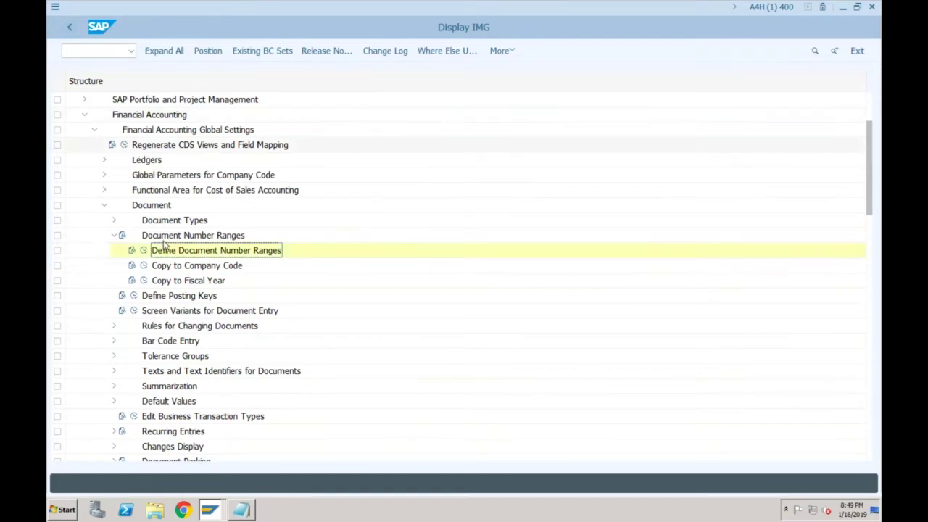
In Define Tolerance Groups for Employees, copy the tolerance group entry of company code 0001 to SF01
click(161, 358)
click(113, 357)
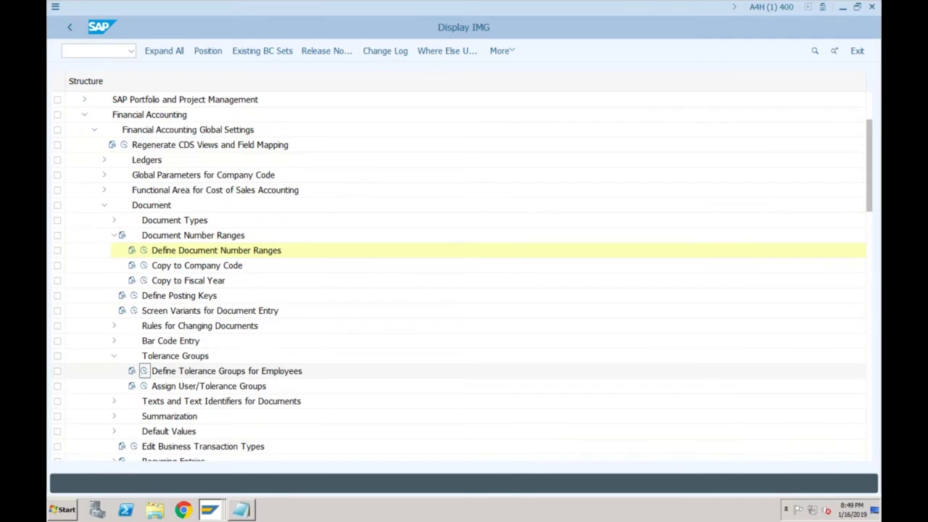
click(143, 370)
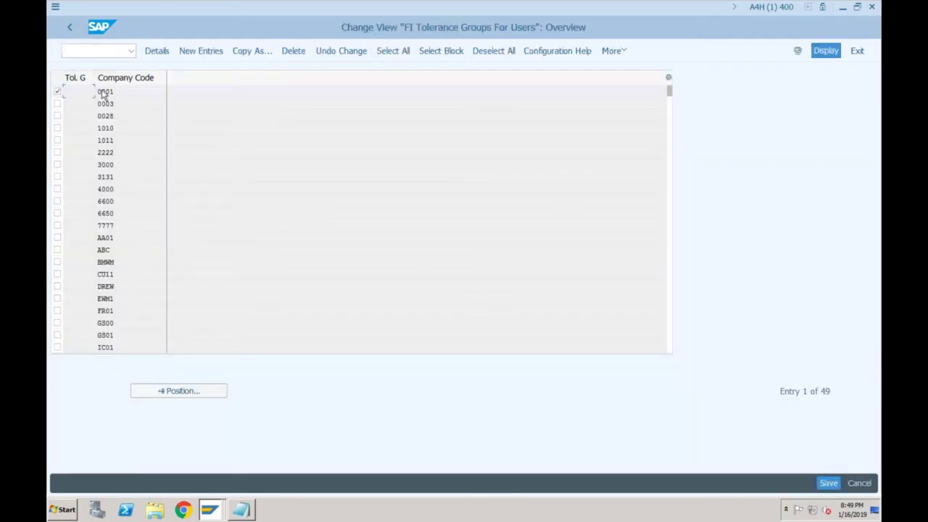
click(248, 58)
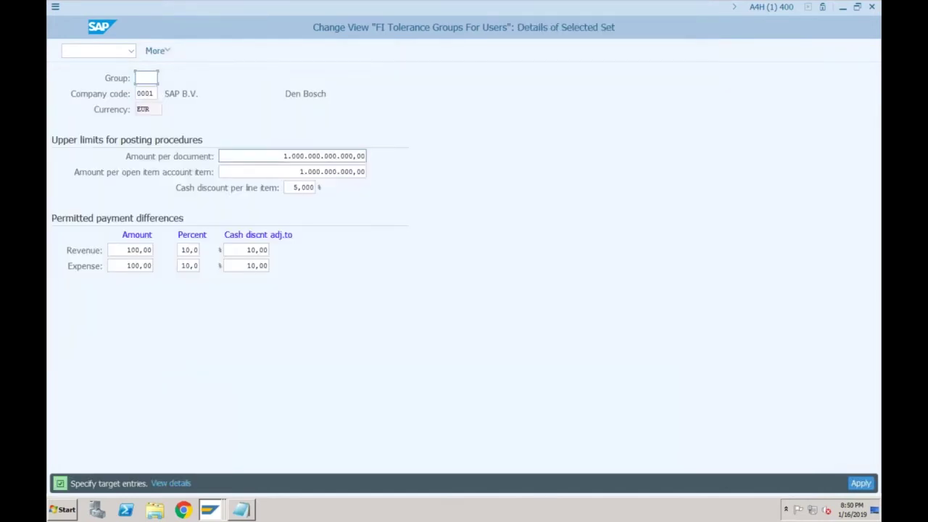
text(SF01)
key(Return)
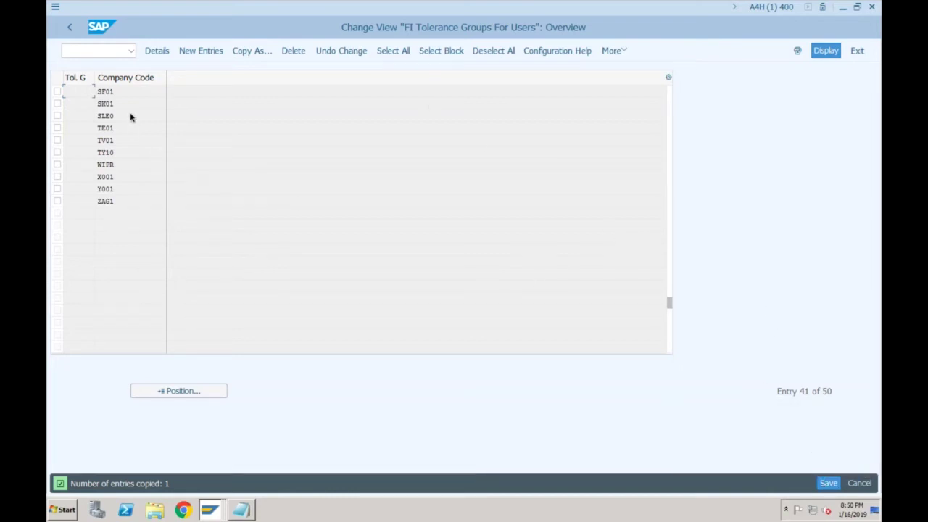
Save the copied tolerance group in the Customizing request described as Test, and return to SAP Easy Access
click(827, 484)
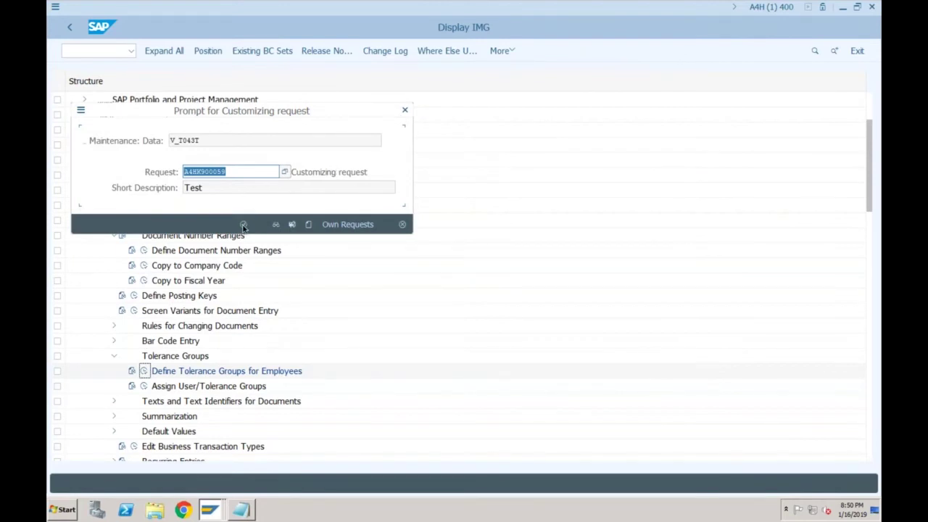
click(243, 225)
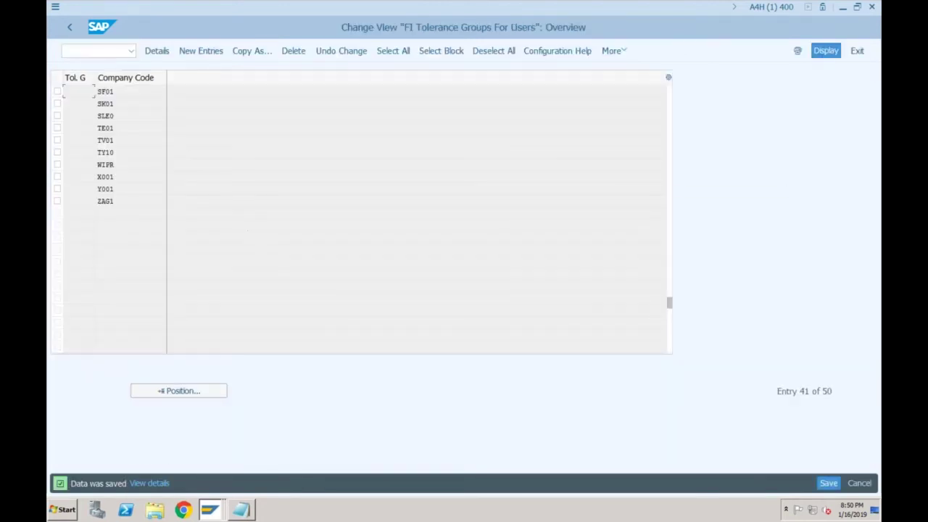
click(72, 29)
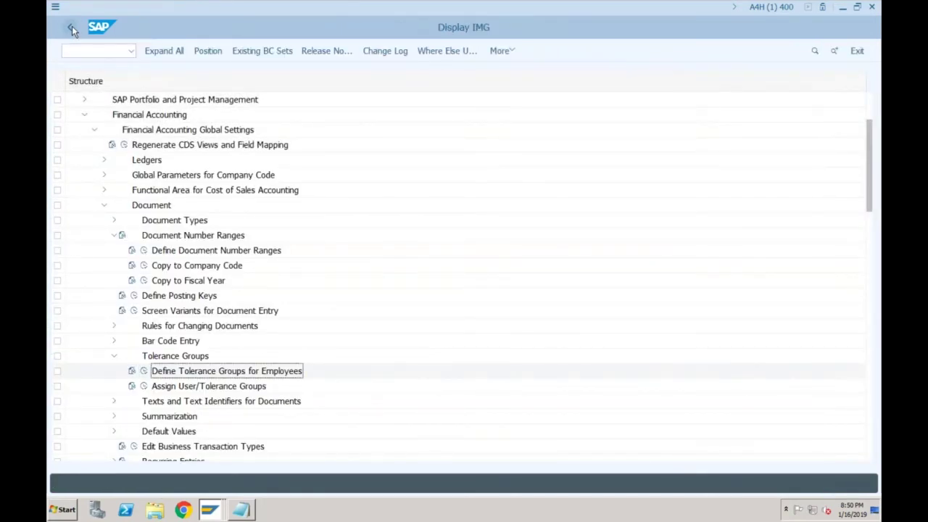
click(71, 29)
click(72, 29)
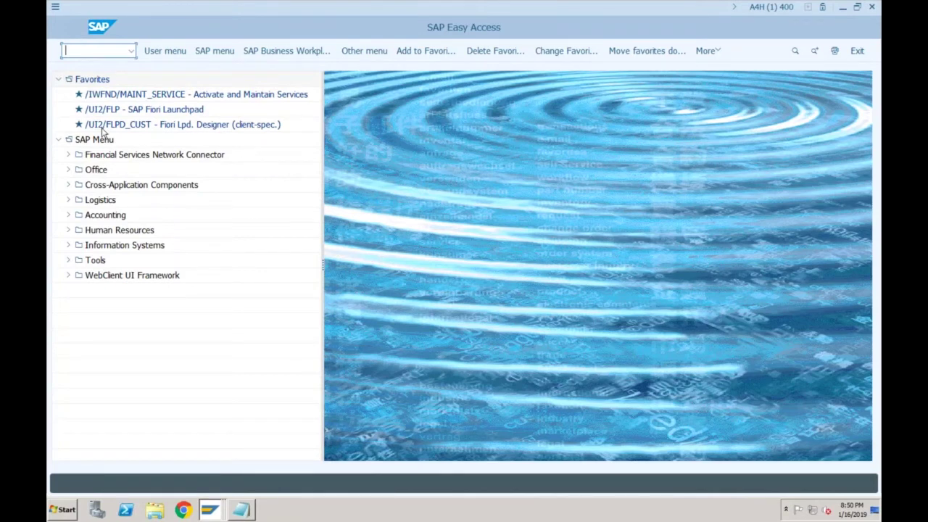
Open Enter G/L Account Document in SAP and switch its company code to SF01
text(SEGW)
key(Return)
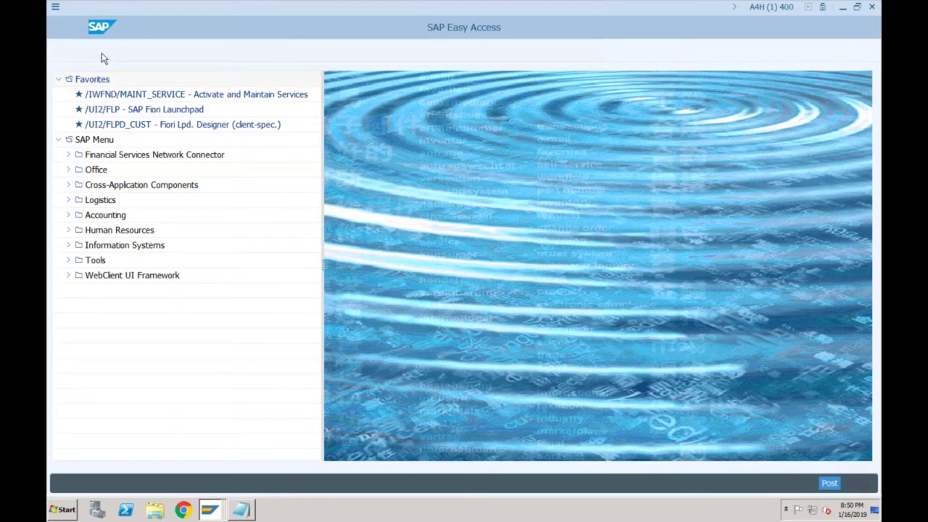
text(1601)
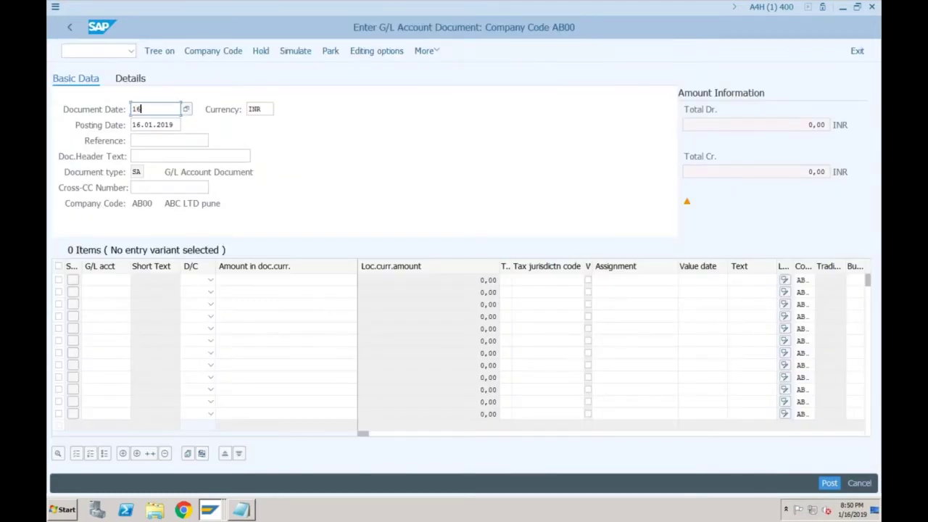
click(148, 202)
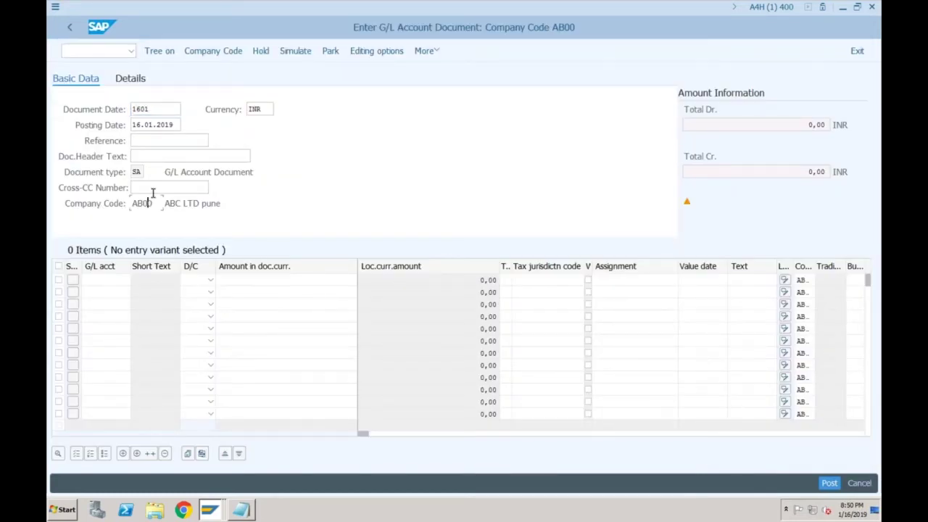
click(216, 52)
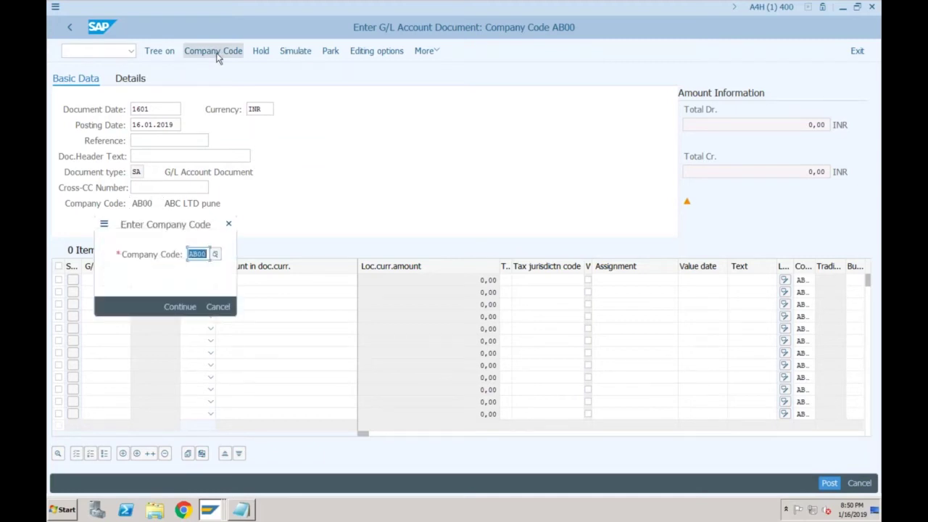
text(SF01)
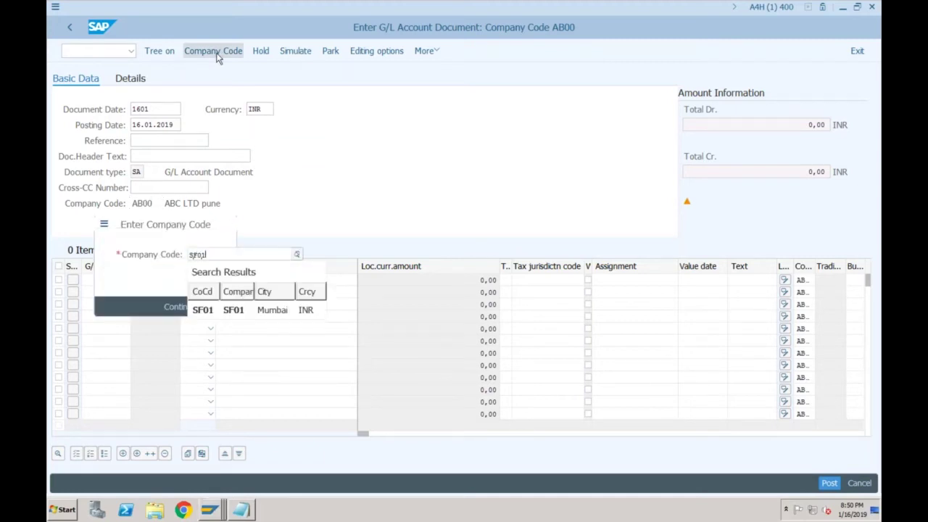
key(Return)
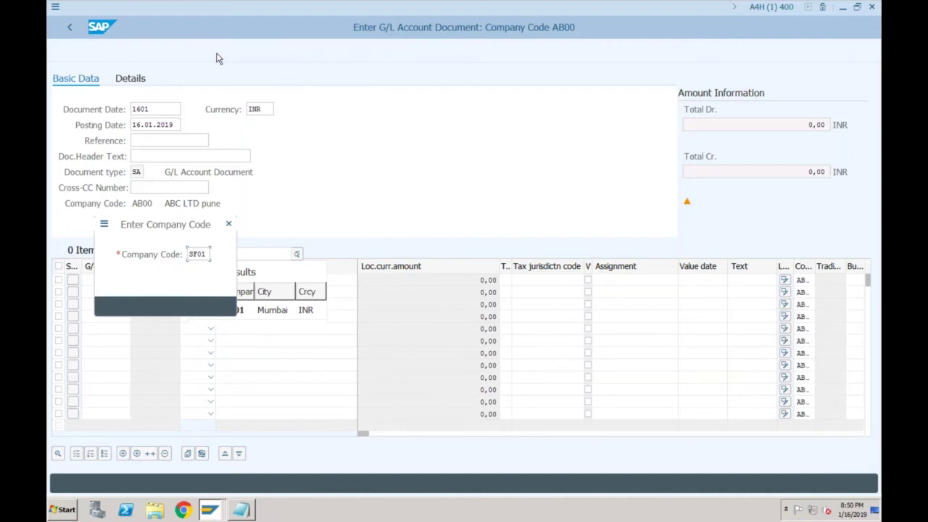
Fill in the document header with document date 16.01.2019, reference Test and document header text Test
text(16012019)
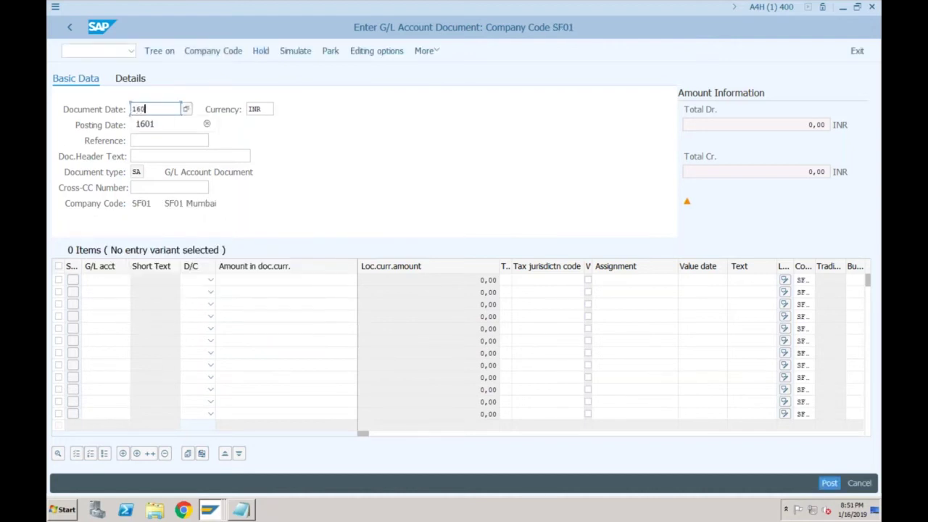
key(Tab)
key(Tab)
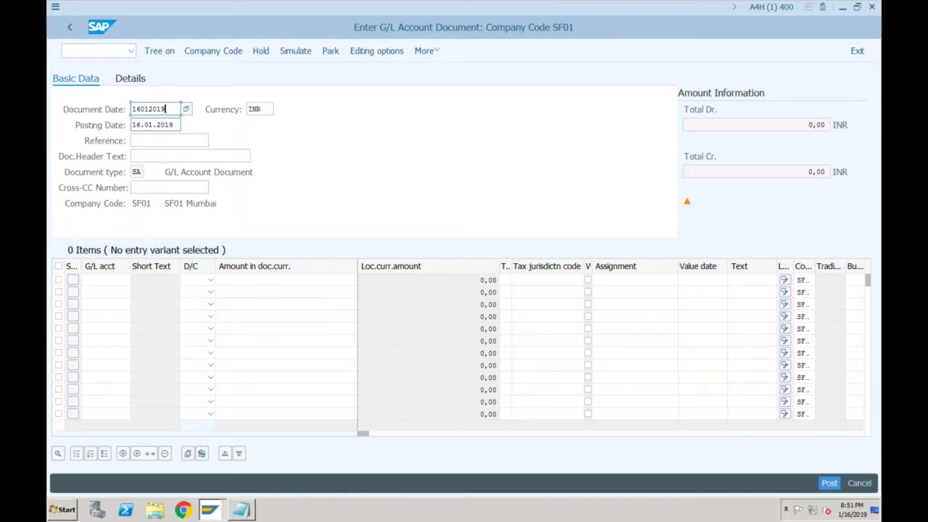
text(Test)
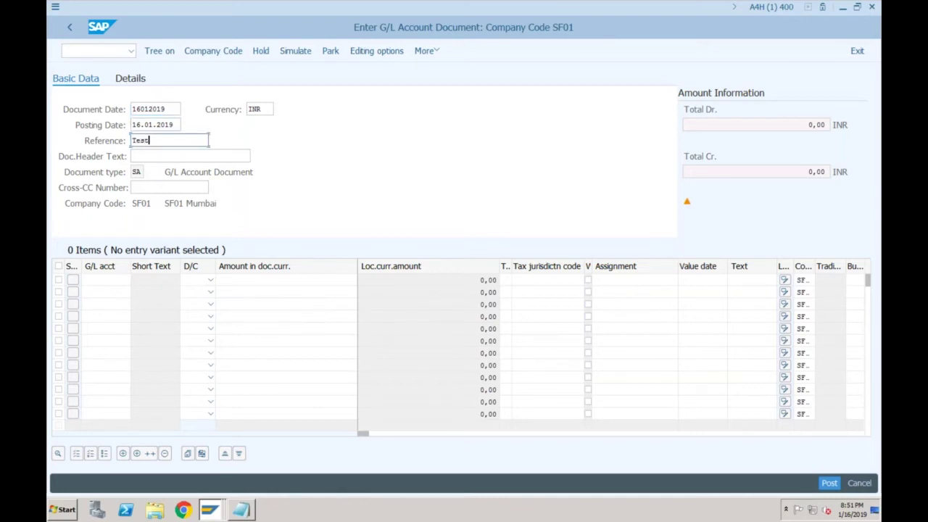
key(Tab)
text(Test)
key(Tab)
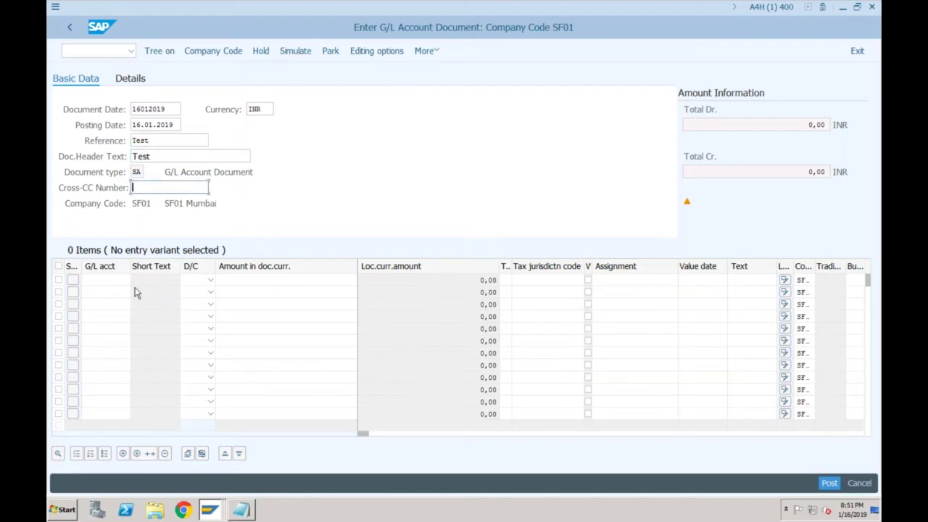
Enter the first line item with G/L account 400 from the company code's account search, as a debit of 1000
click(132, 281)
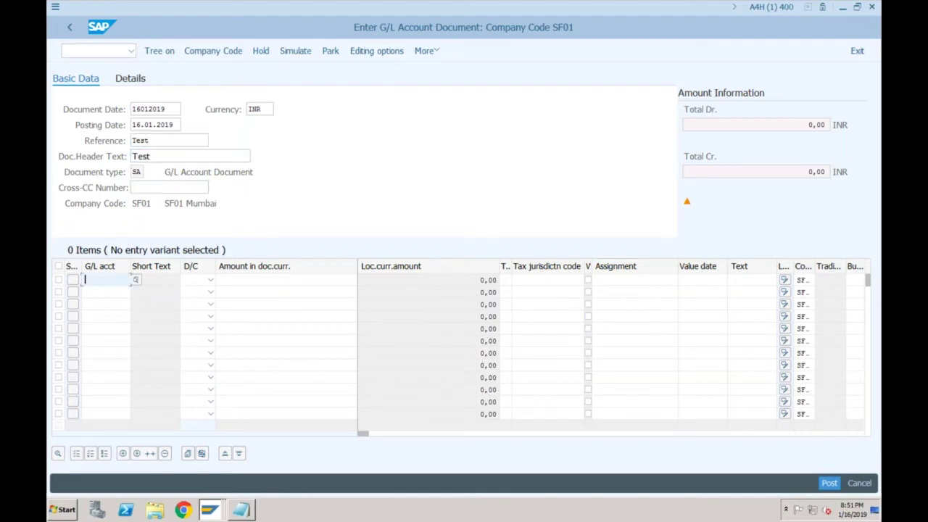
click(136, 281)
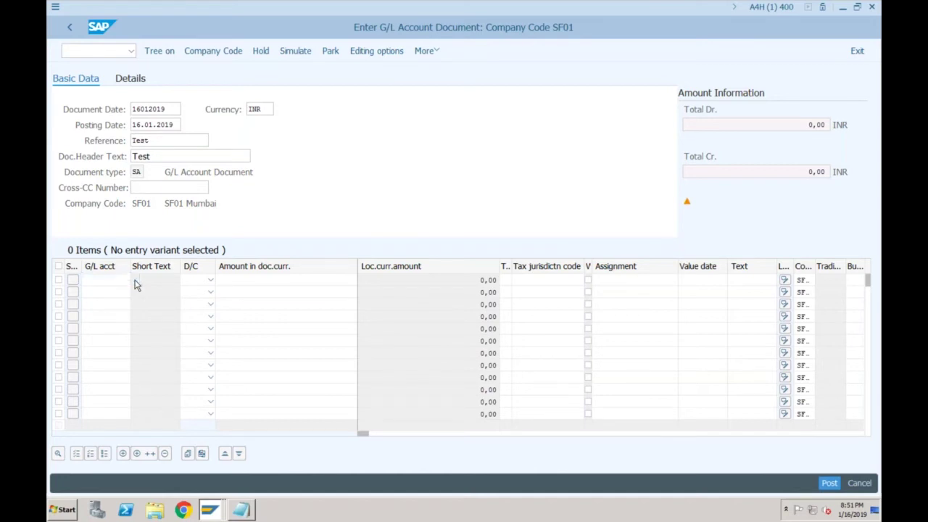
click(335, 484)
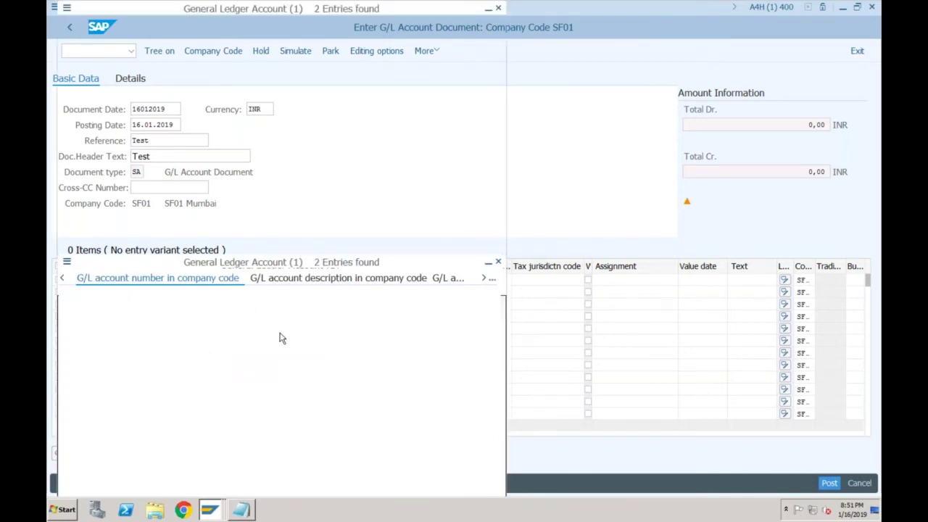
click(145, 106)
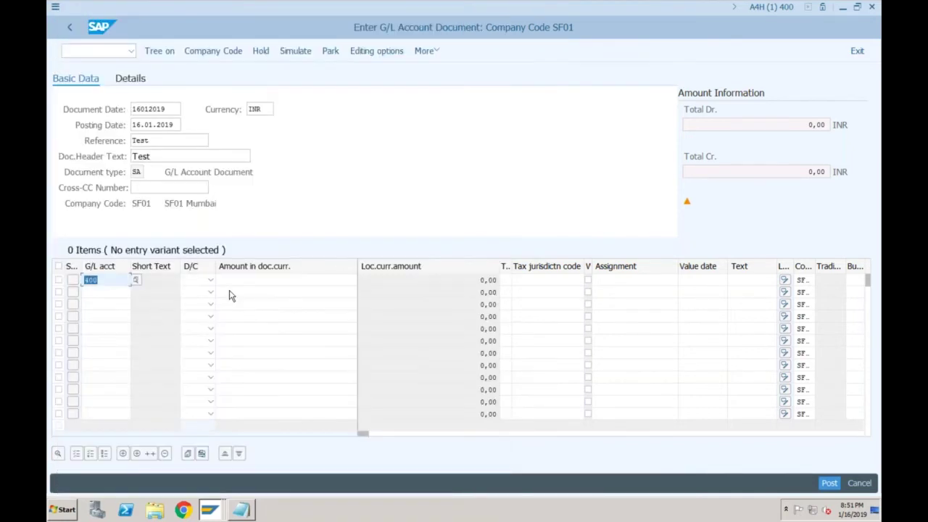
click(210, 280)
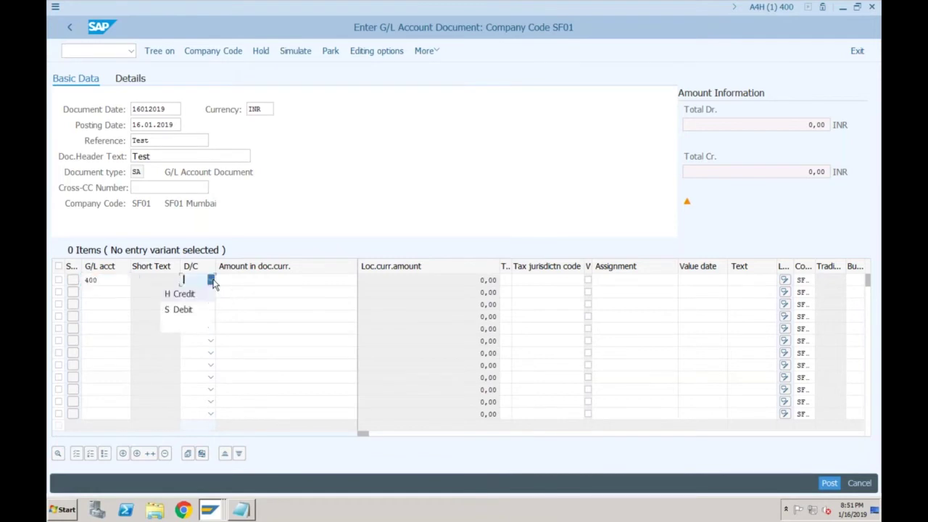
click(187, 310)
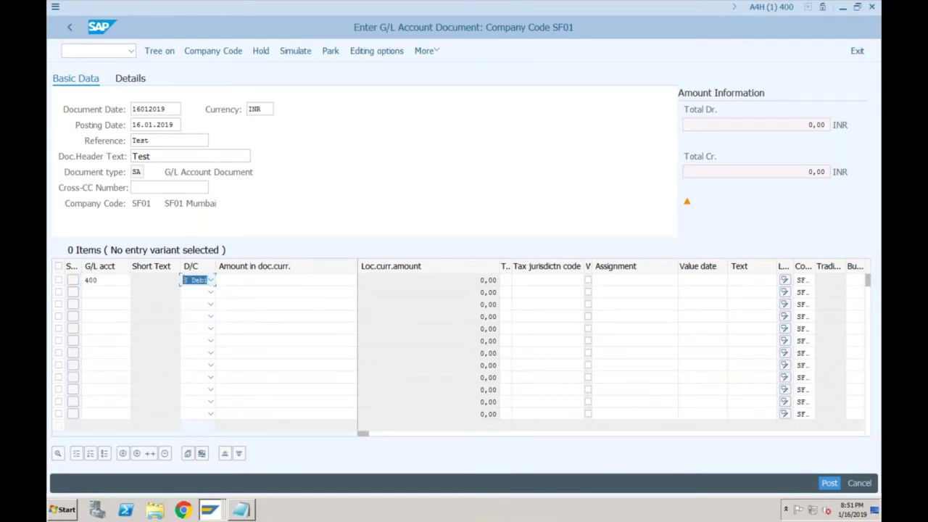
key(Tab)
text(1000)
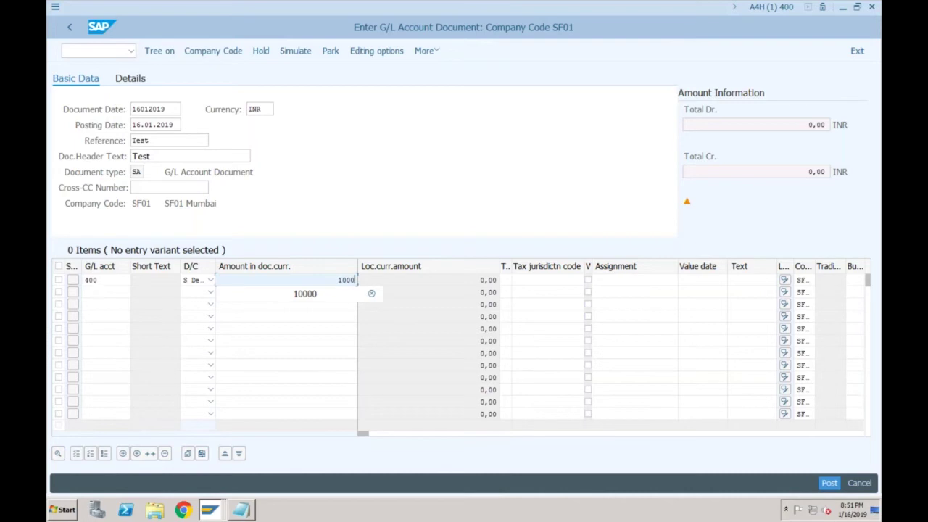
Enter the second line item with G/L account 200 as a credit of 1000, and have the document entries checked
click(95, 291)
click(135, 291)
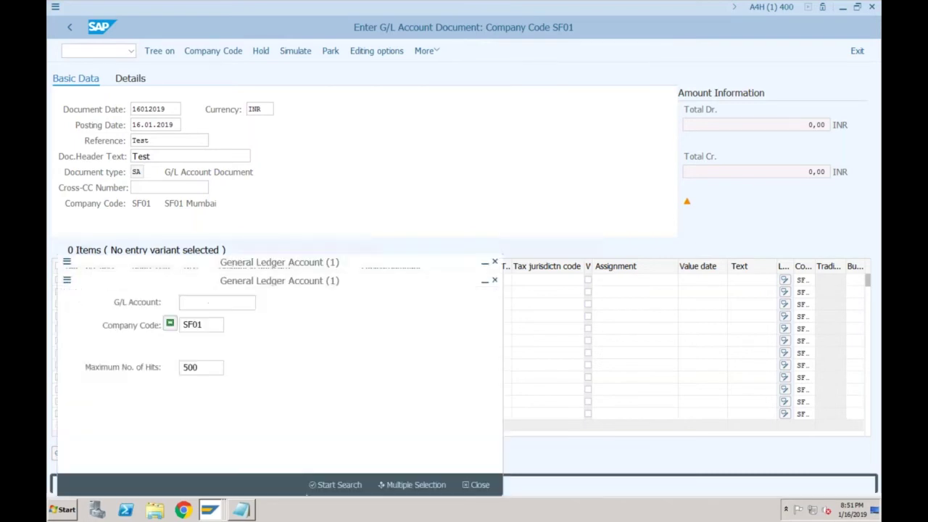
click(338, 485)
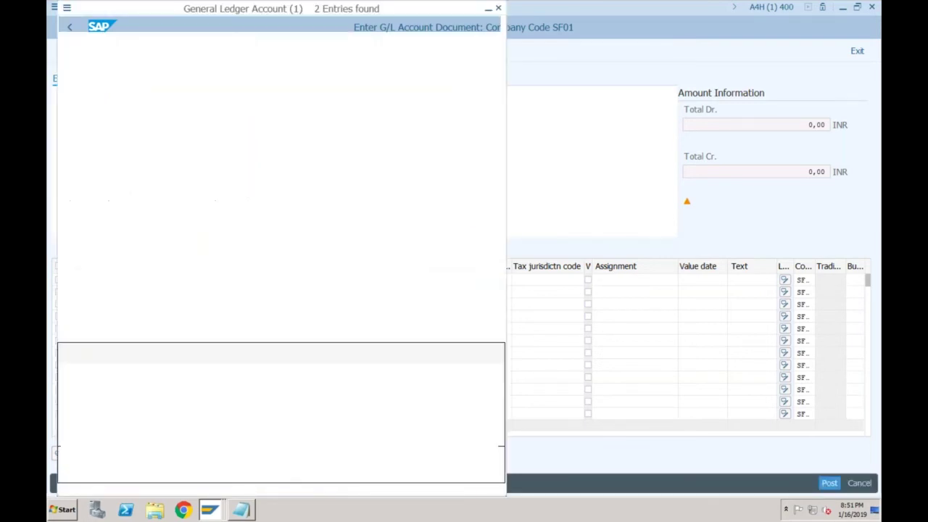
double_click(142, 93)
click(210, 291)
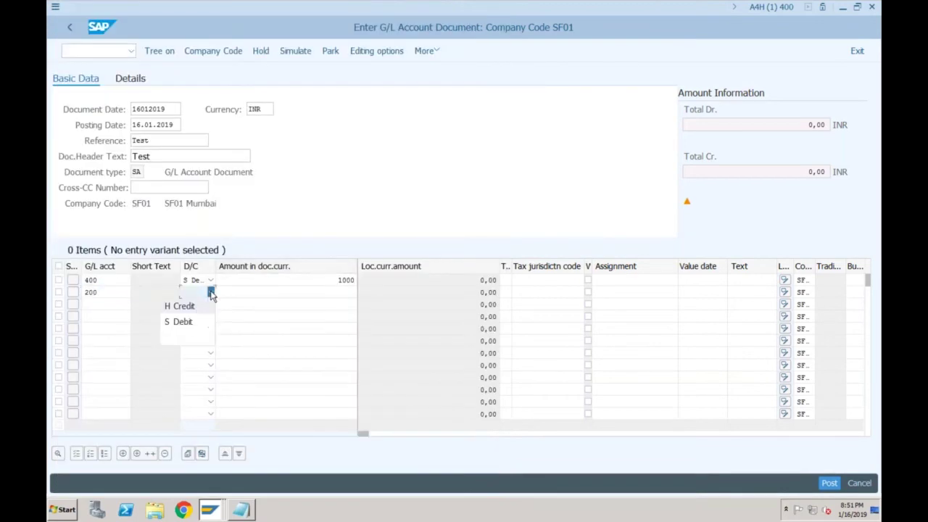
click(183, 307)
click(355, 292)
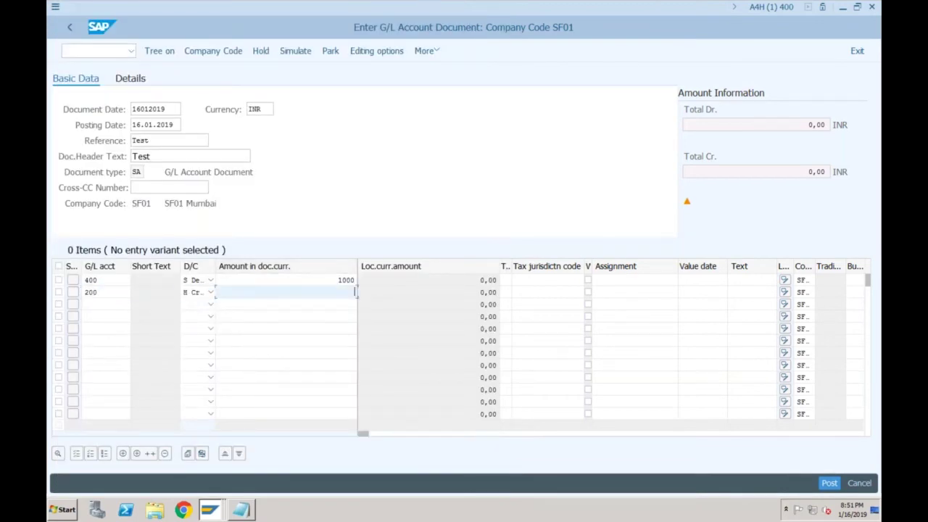
text(1000)
key(Return)
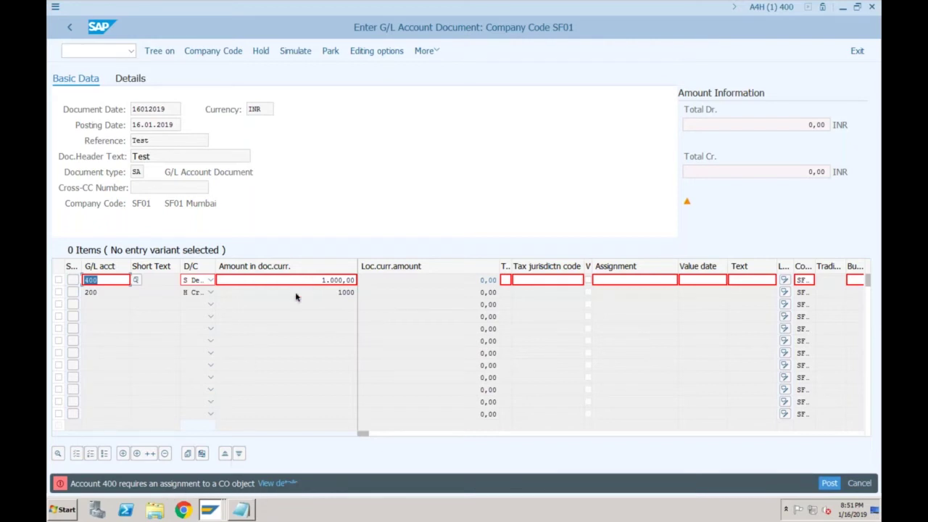
Open a new SAP GUI window, keeping the G/L document open, and start Create Cost Center there
click(289, 313)
click(55, 8)
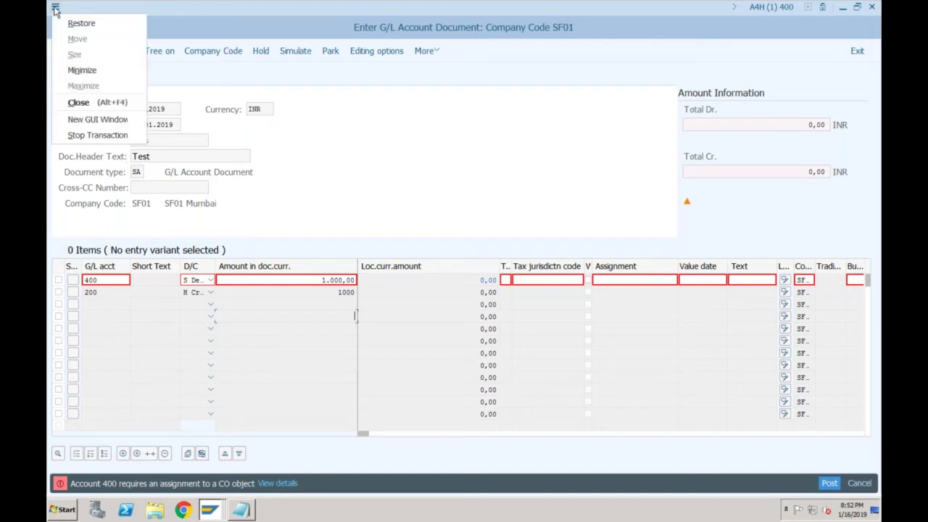
click(76, 120)
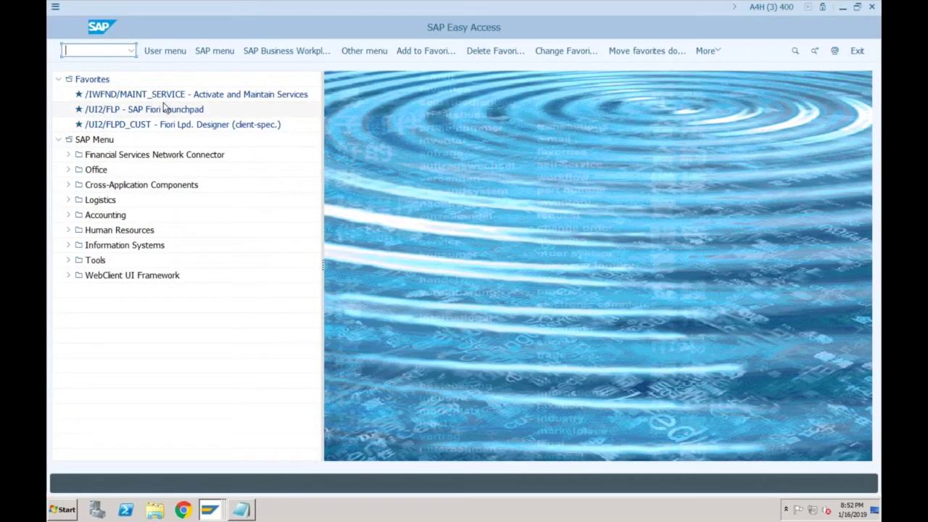
text(SEGW)
key(Return)
Start cost center SF01-1 in controlling area SF01, valid from 01.01.2019, and proceed to its basic data
text(SF01-1)
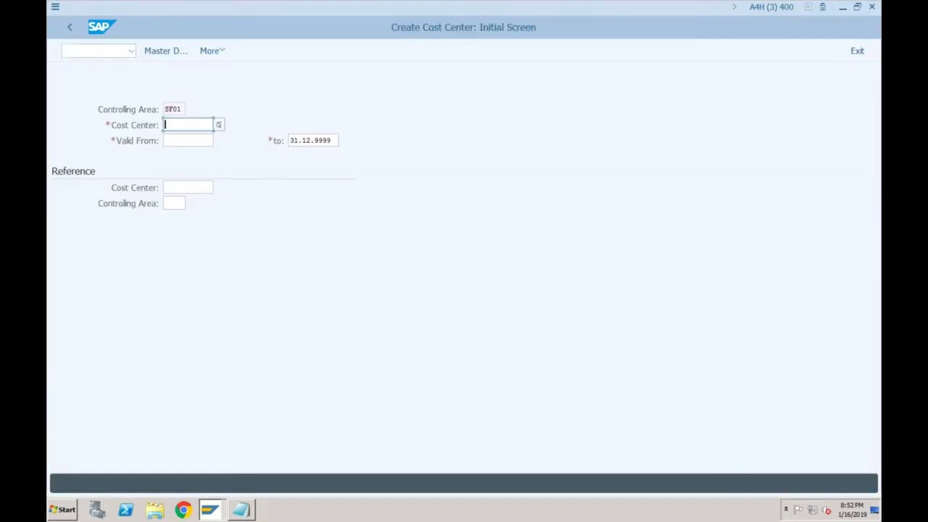
key(Tab)
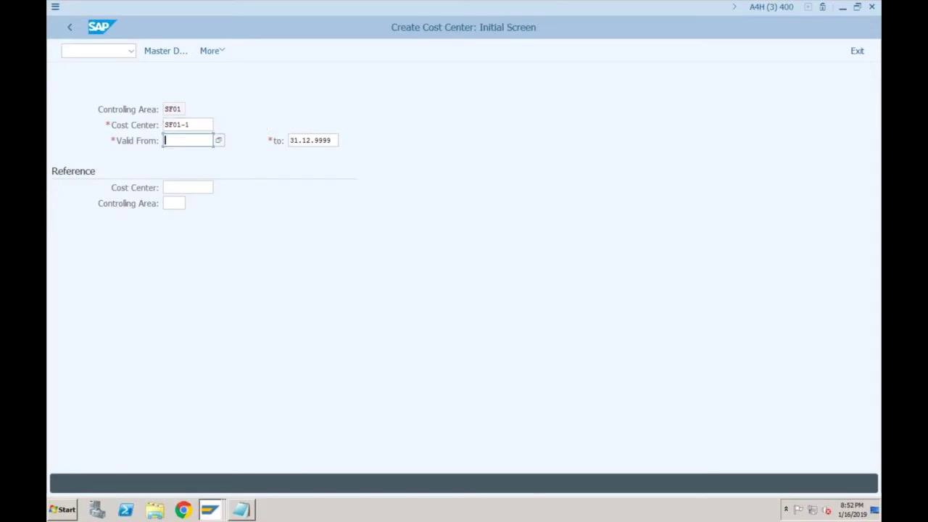
text(01)
key(Down)
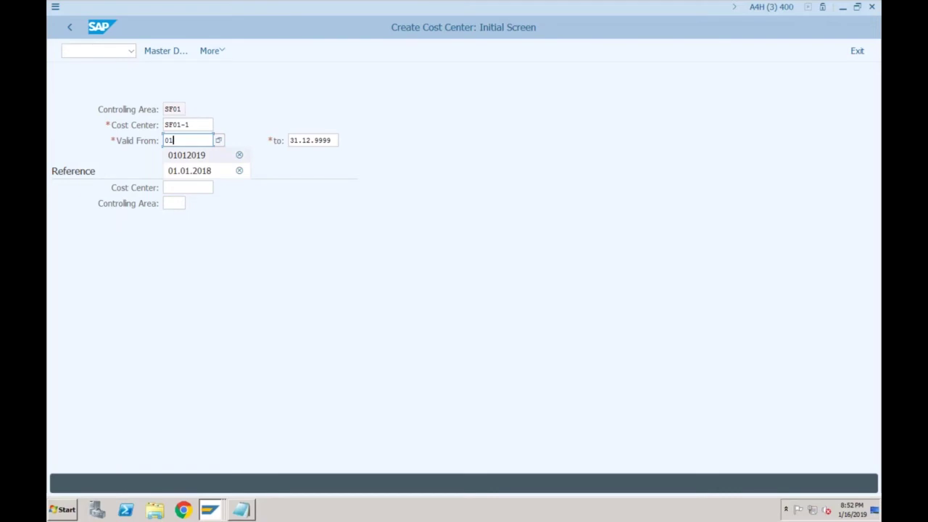
key(Tab)
key(Return)
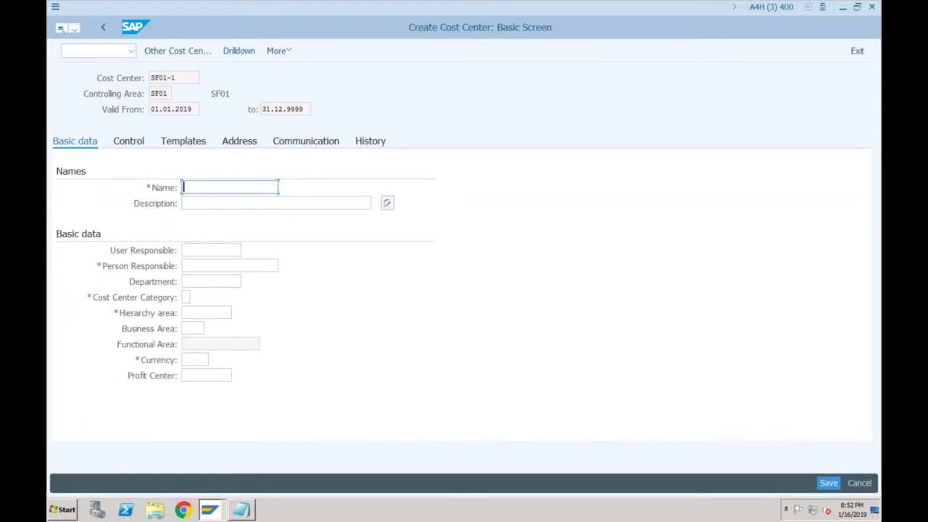
Name the cost center Test CC, set the person responsible to Manager, and choose the cost center category W (Administration)
text(Test CC)
click(229, 266)
text(Manager)
click(185, 297)
click(193, 297)
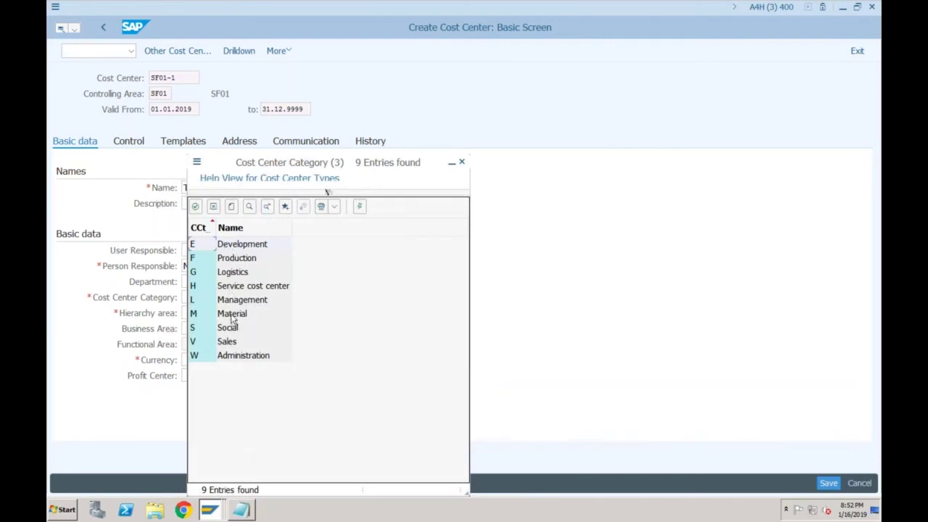
double_click(232, 355)
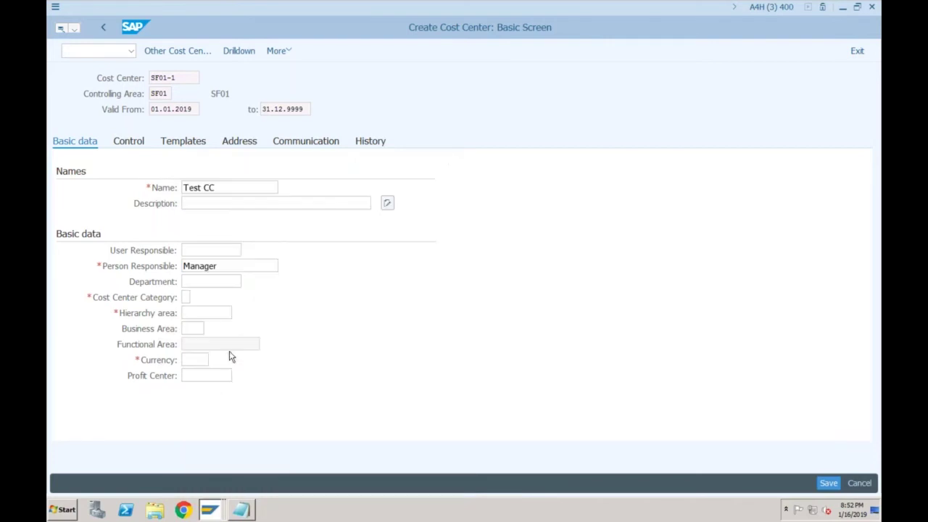
Set the cost center's hierarchy area to SF01 and its currency to INR, and confirm the basic data
click(226, 312)
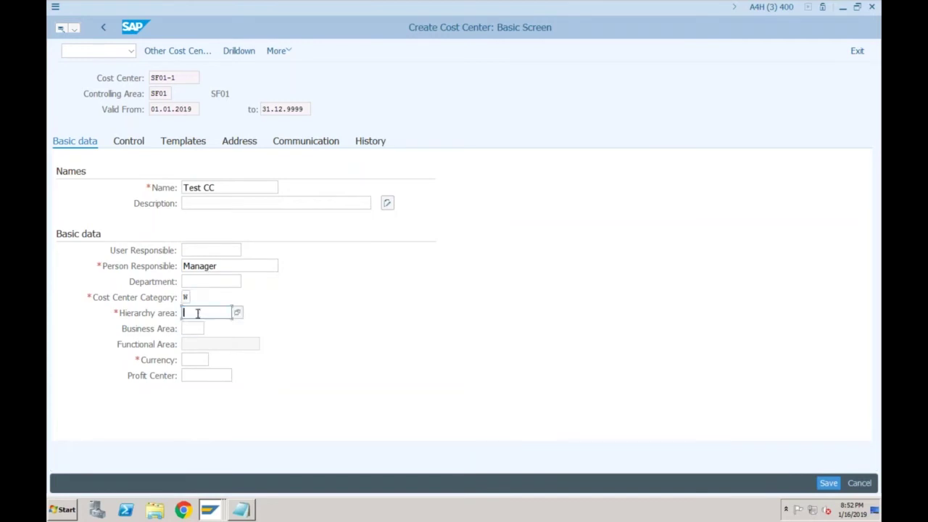
click(238, 314)
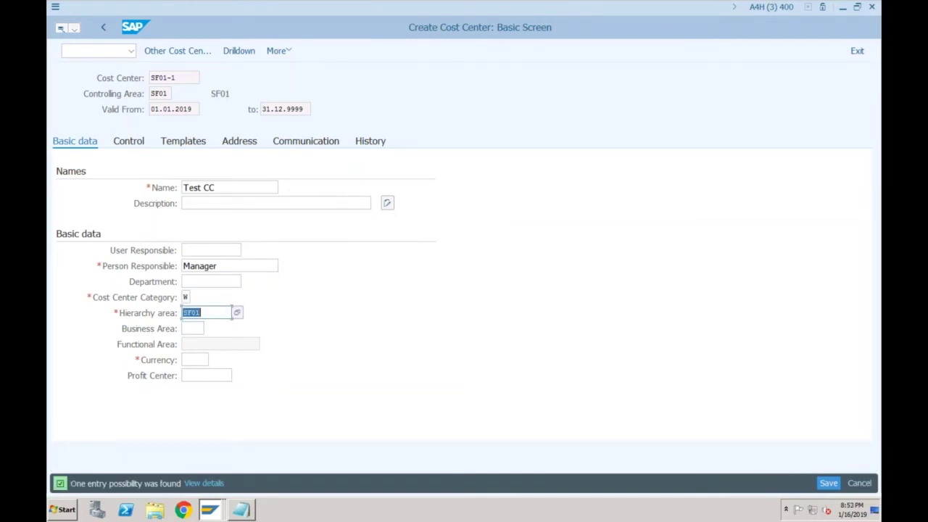
key(Tab)
key(Tab)
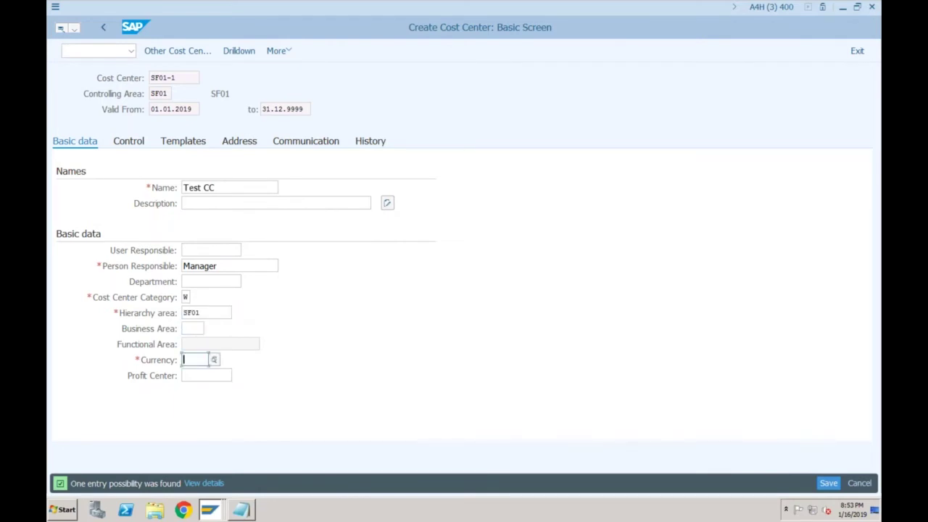
text(inr)
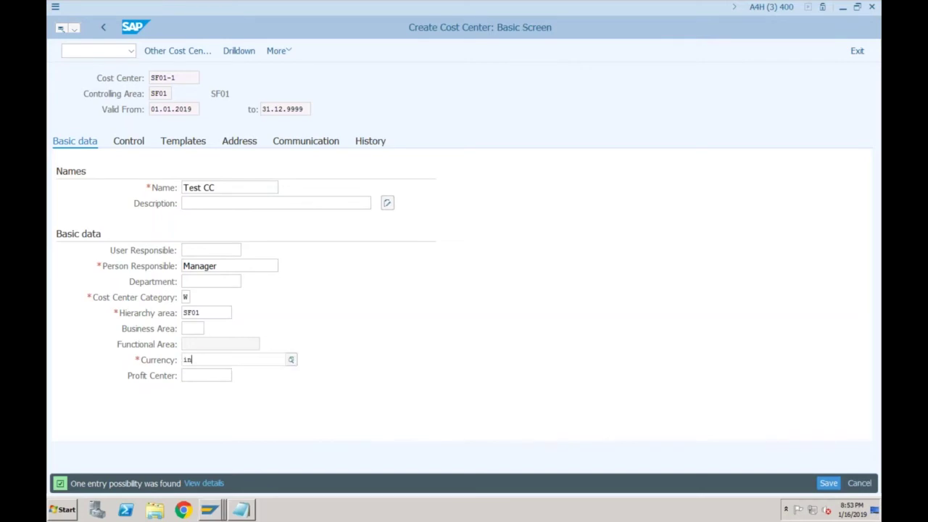
key(Return)
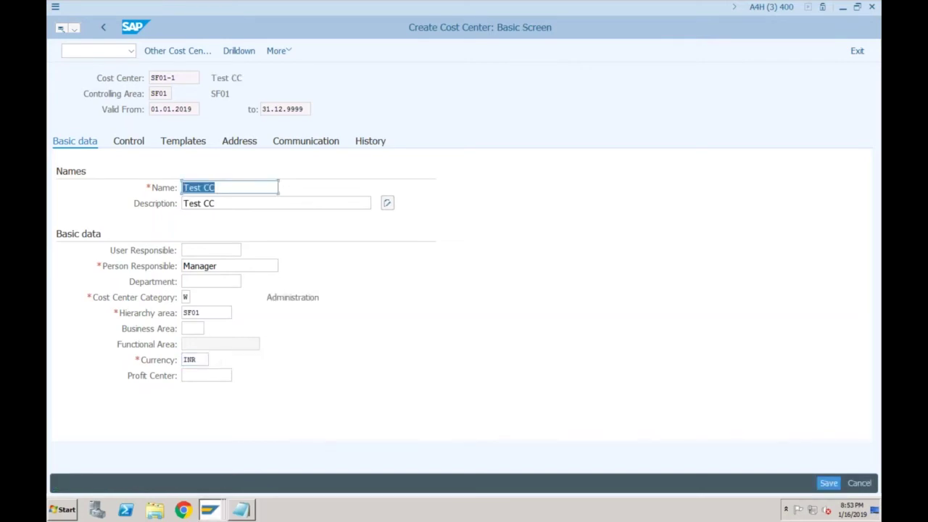
Save cost center SF01-1 and return to the G/L account document window for company code SF01
click(829, 483)
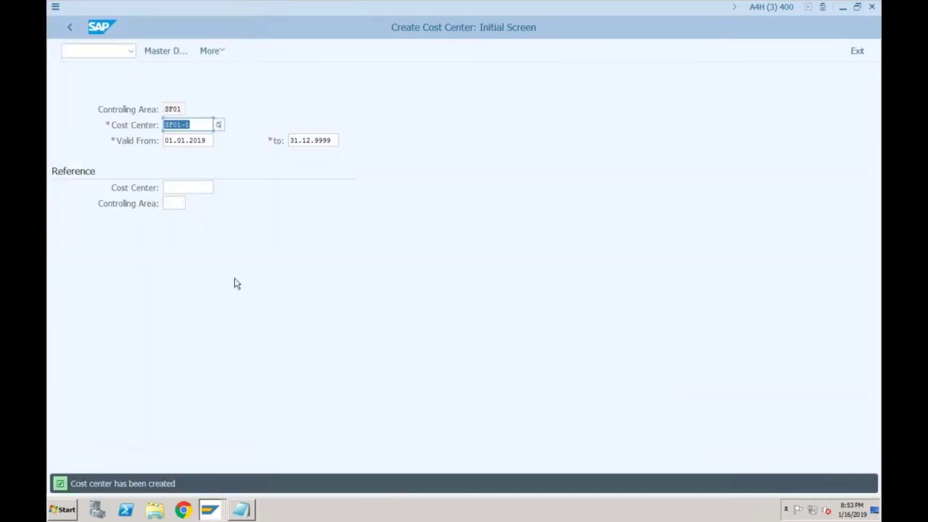
click(210, 511)
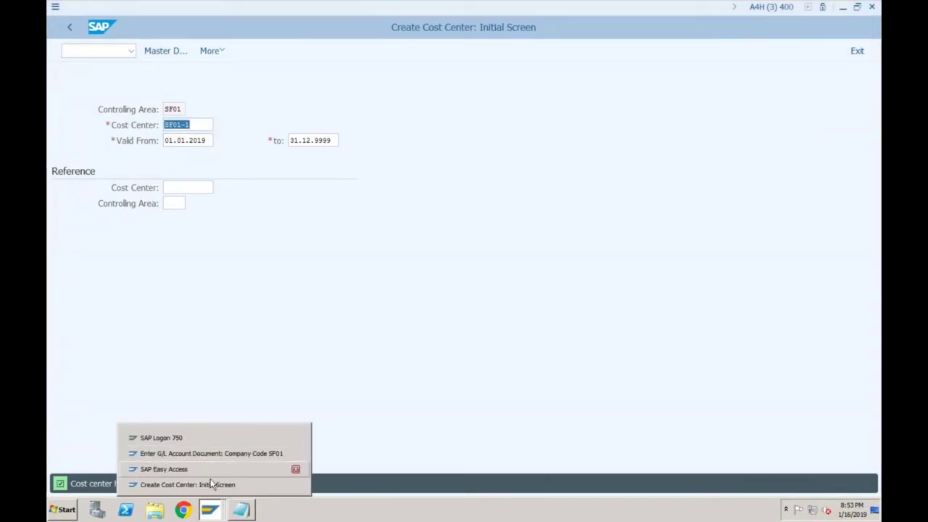
click(210, 454)
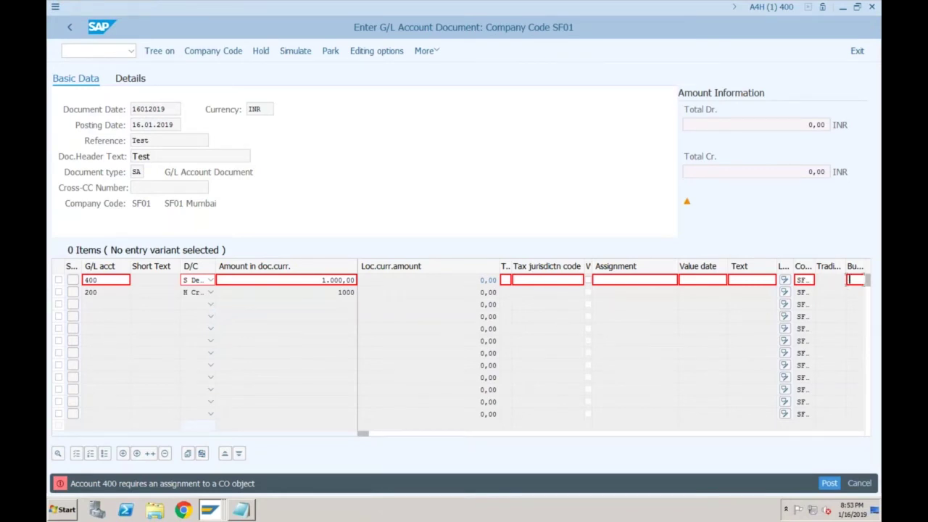
Assign cost center SF01-1 to the account 400 debit line and validate the document entry
click(851, 280)
click(749, 280)
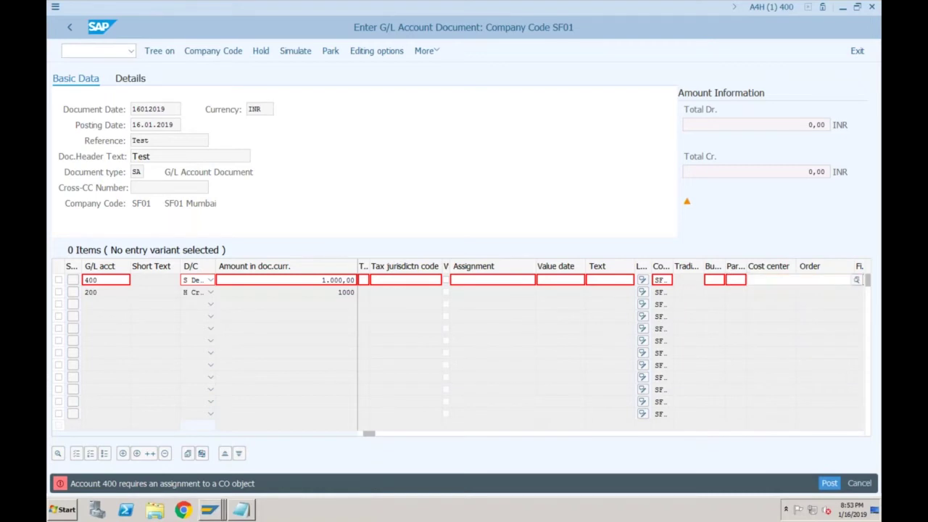
text(SF01-1)
key(Return)
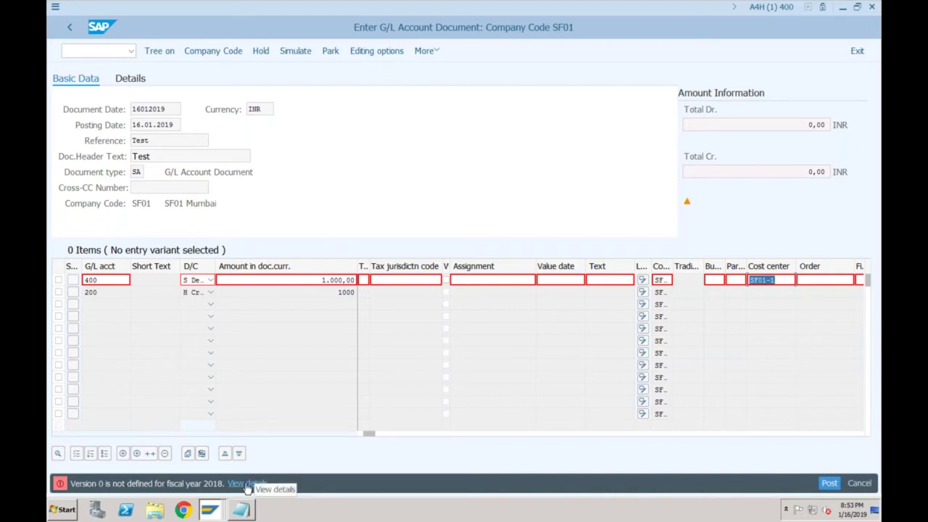
Switch to the SAP Easy Access window, start transaction spro, and open the SAP Reference IMG
click(211, 512)
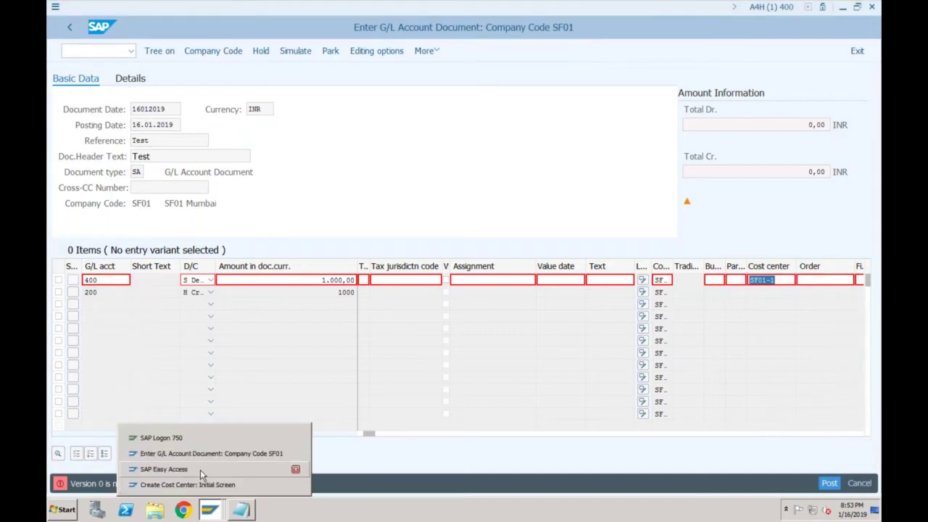
click(200, 469)
text(spro)
key(Return)
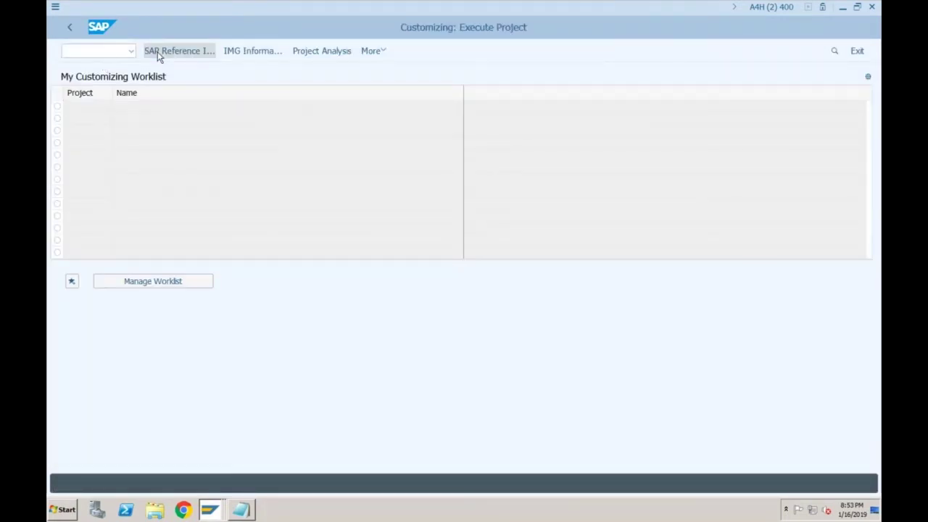
click(157, 51)
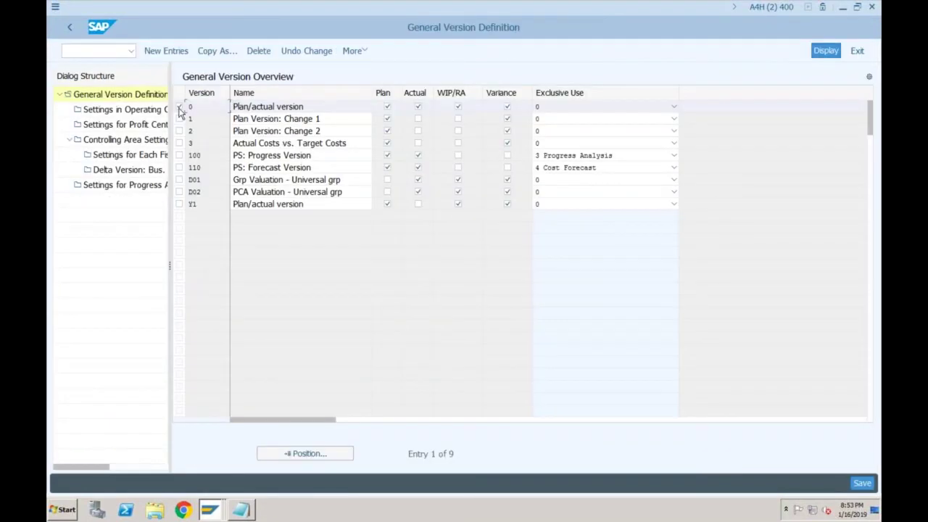
Try to add fiscal year 2018 with copying allowed to version 0's fiscal year settings in controlling area SF01 and save
click(148, 154)
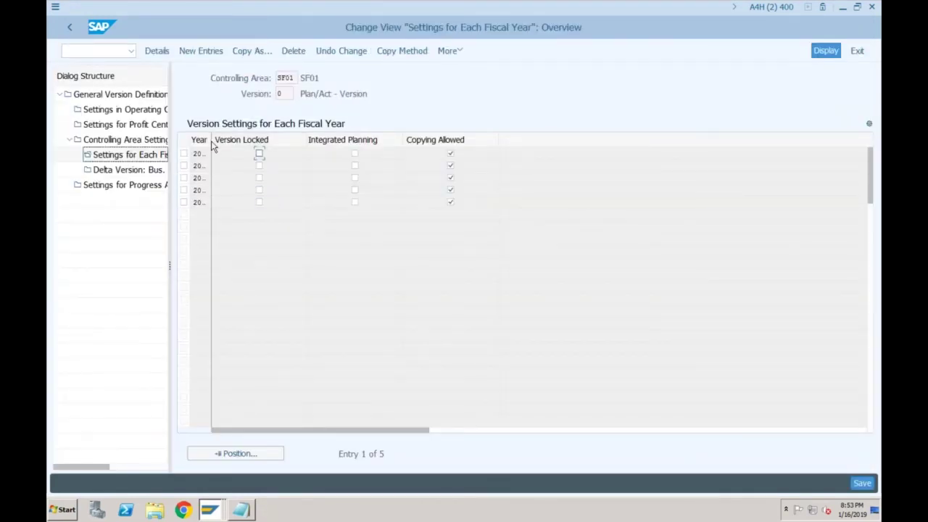
drag(210, 141, 248, 145)
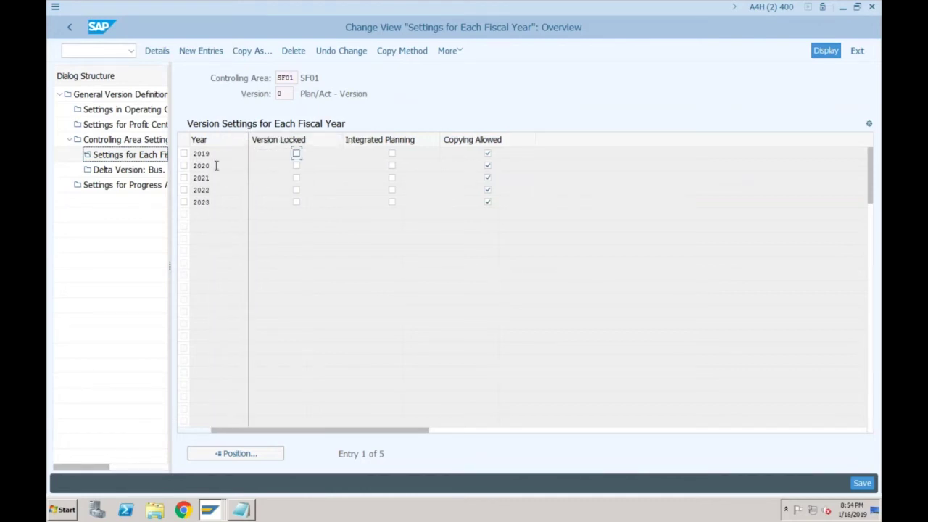
click(197, 51)
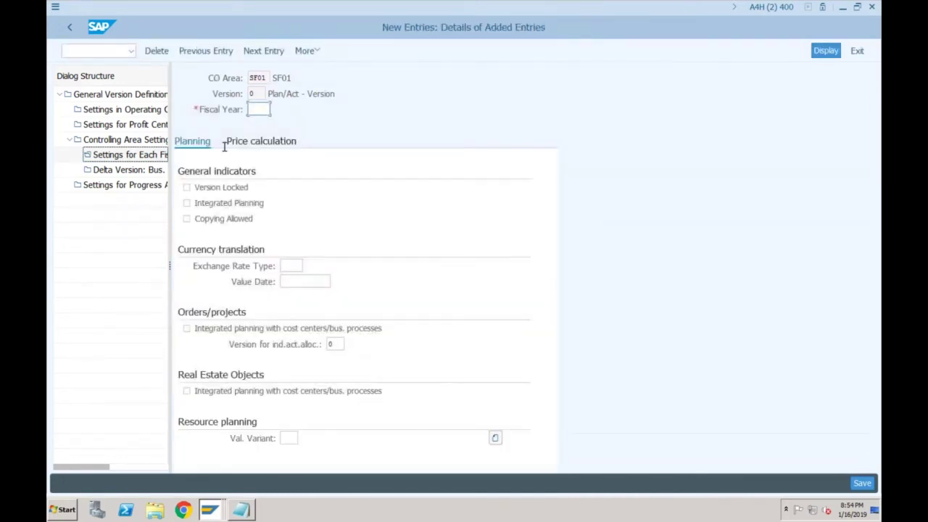
click(124, 154)
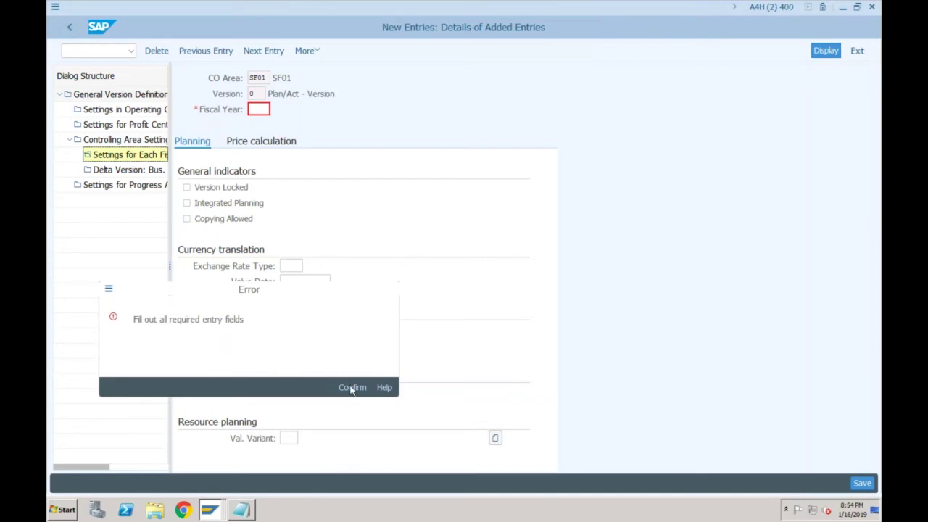
click(353, 387)
text(2018)
key(F3)
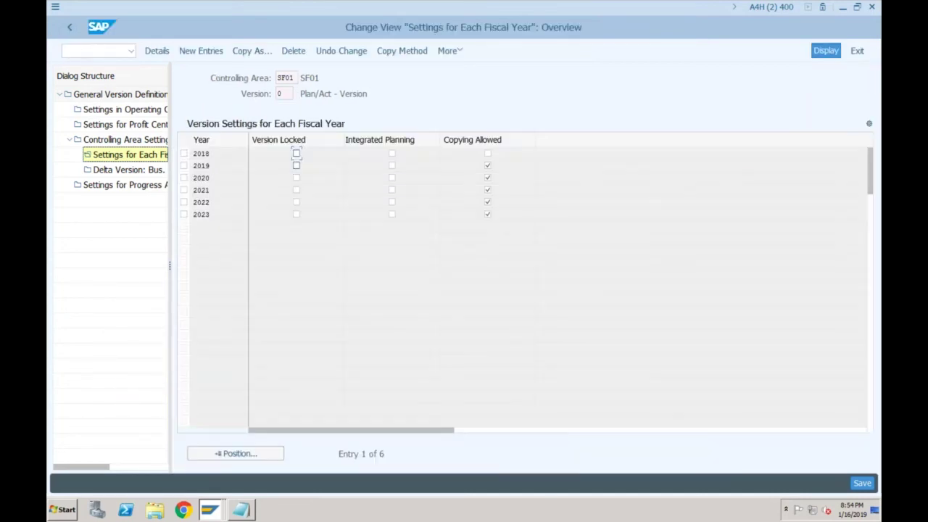
click(487, 153)
click(860, 485)
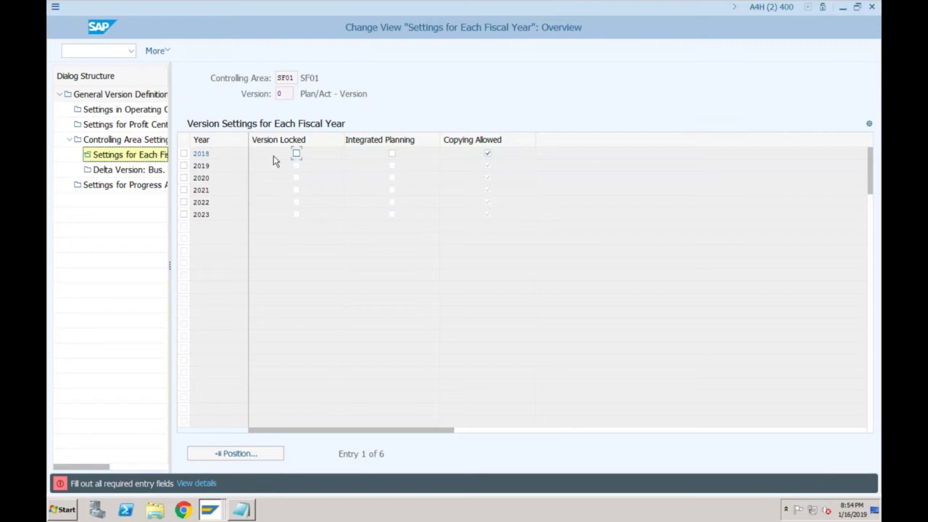
double_click(207, 154)
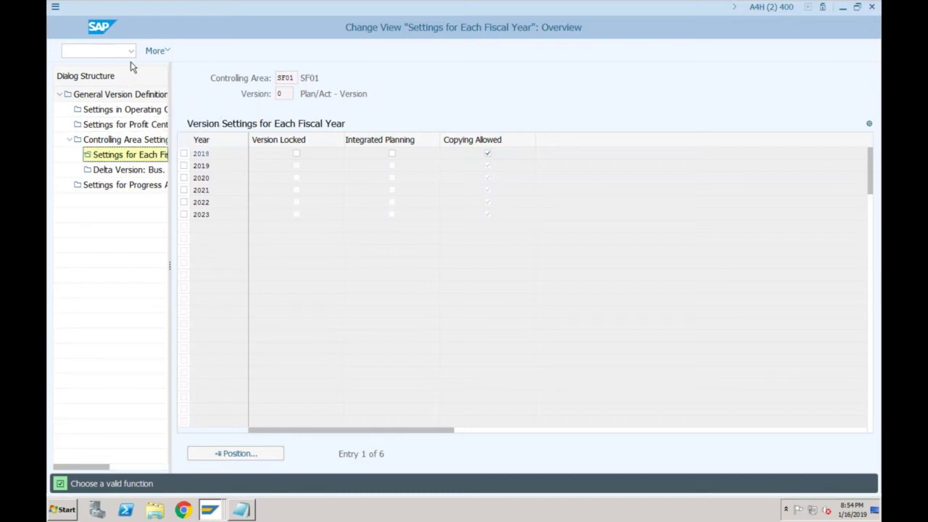
click(164, 56)
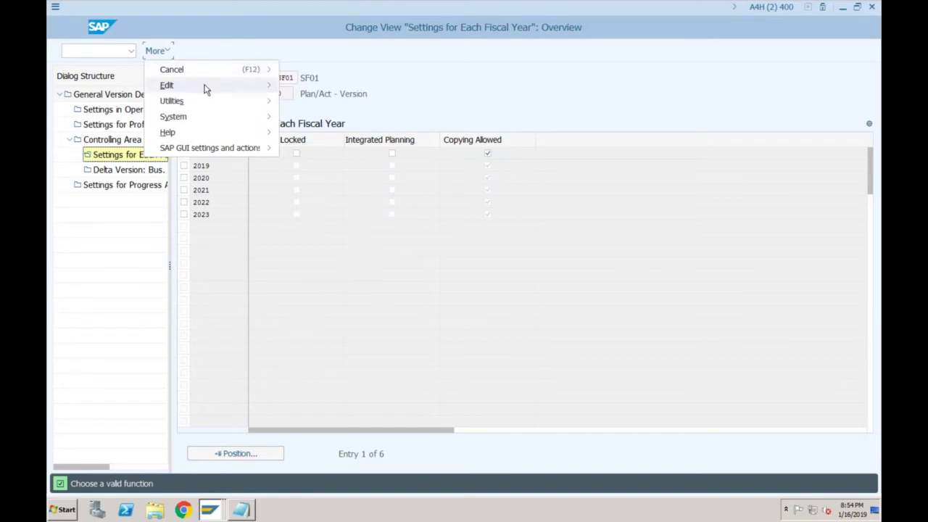
mouse_move(205, 88)
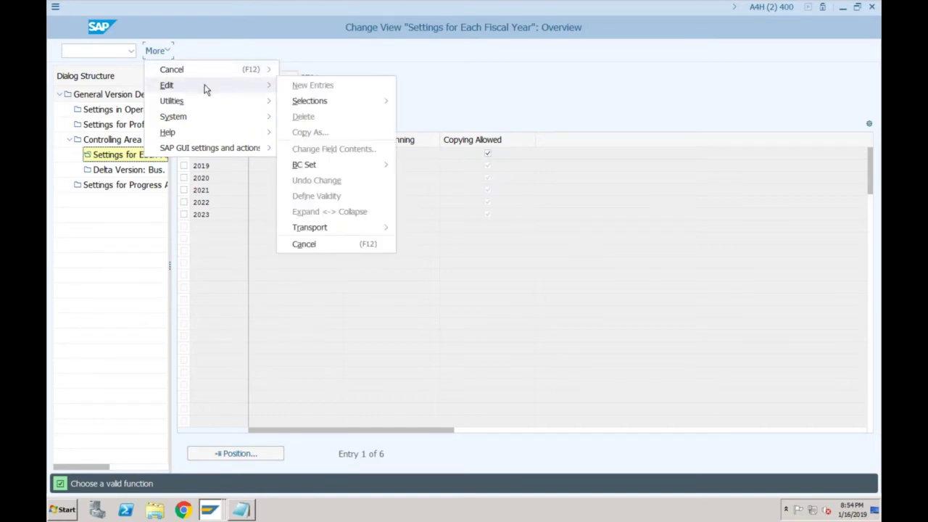
click(471, 99)
Abandon the unsaved fiscal year settings by restarting customizing with /nspro, and reopen the SAP Reference IMG
click(107, 58)
text(/nspro)
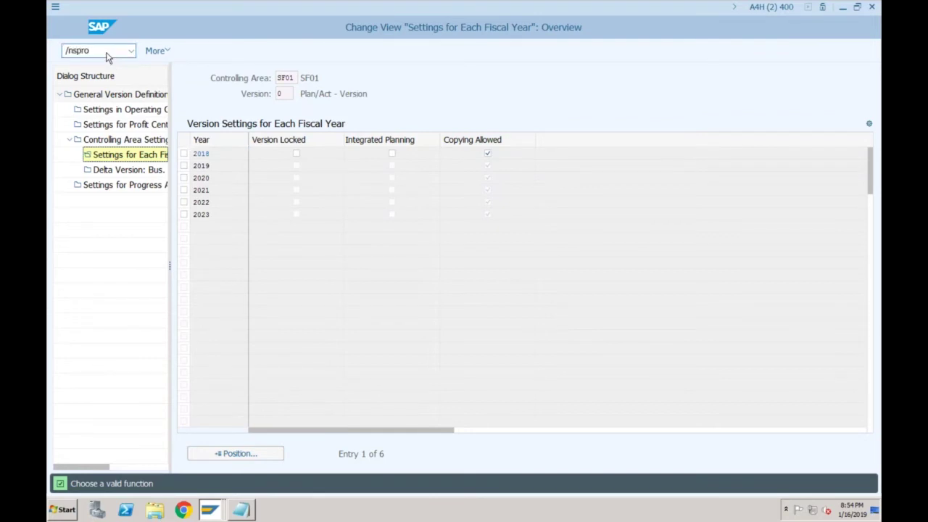
key(Return)
click(179, 49)
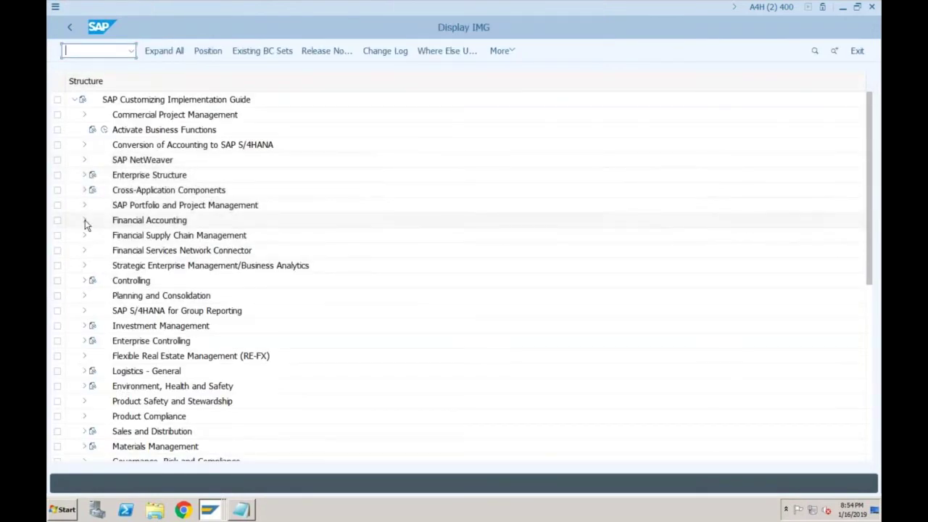
click(84, 220)
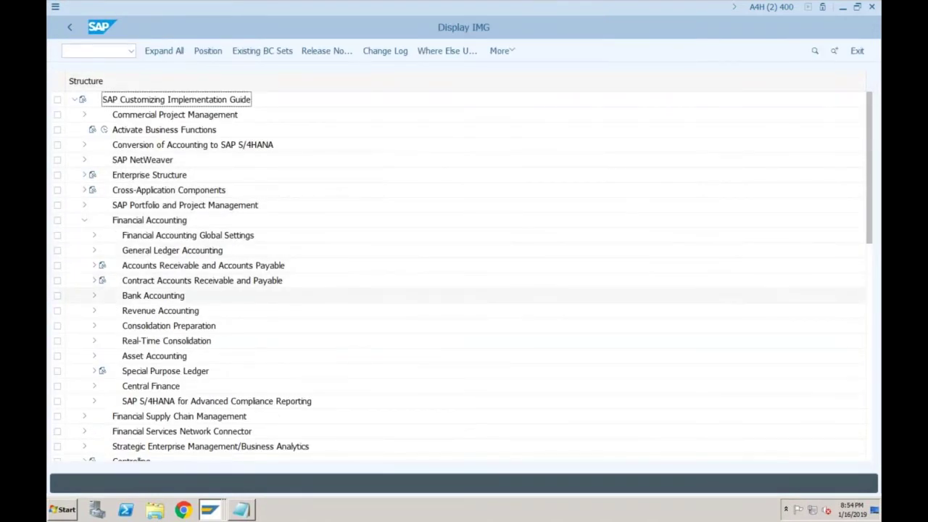
click(84, 221)
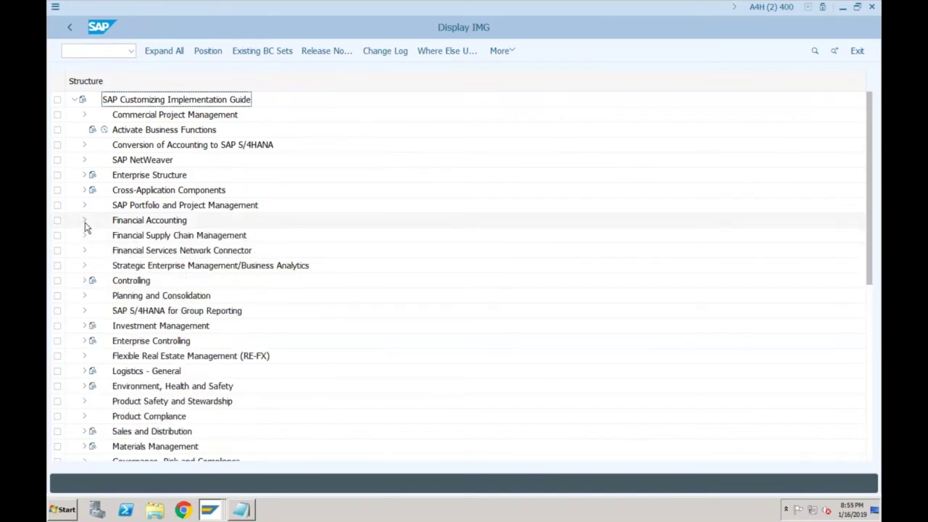
Open the Maintain Versions activity under Controlling, General Controlling, Organization in the IMG
click(89, 282)
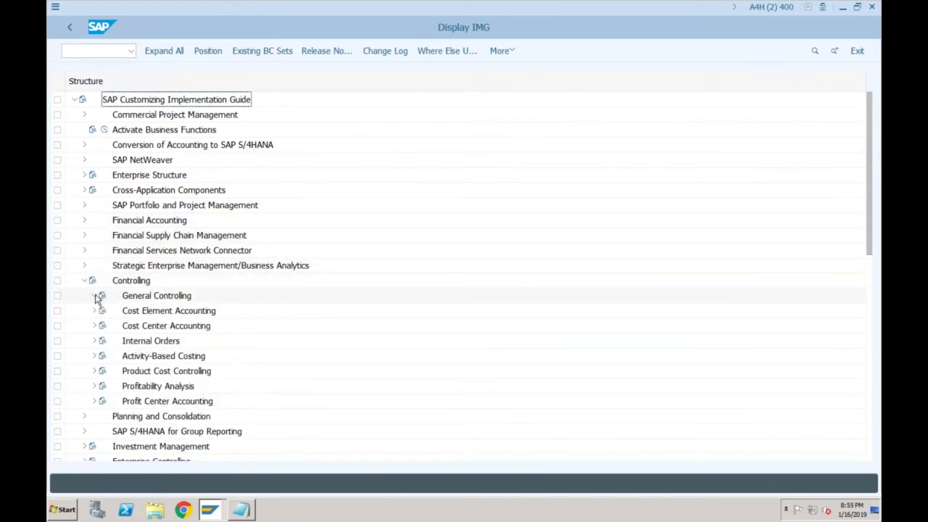
click(95, 296)
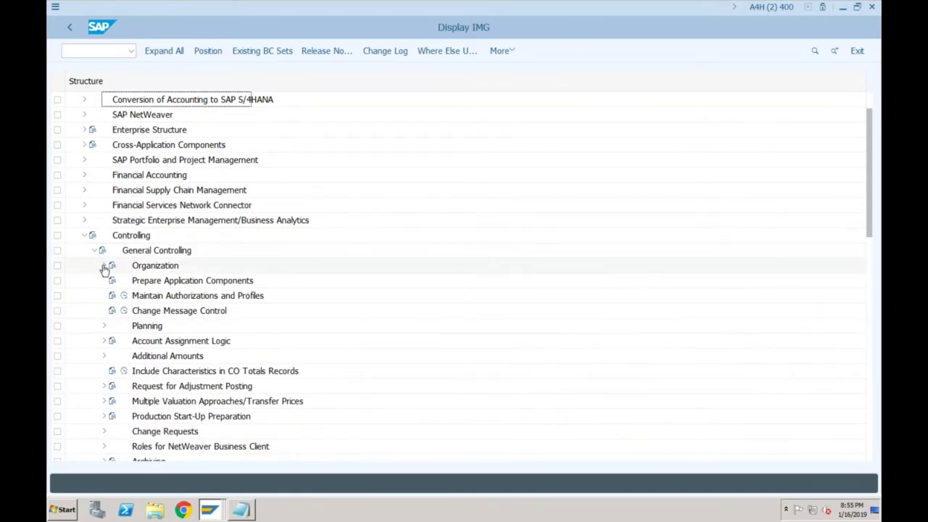
click(104, 265)
click(133, 326)
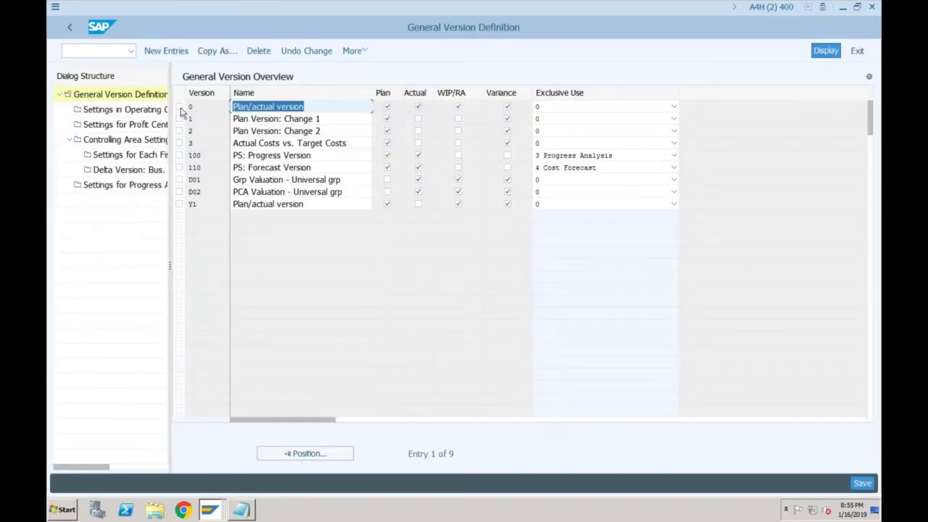
Open the Settings for Each Fiscal Year of version 0 for controlling area SF01
click(181, 107)
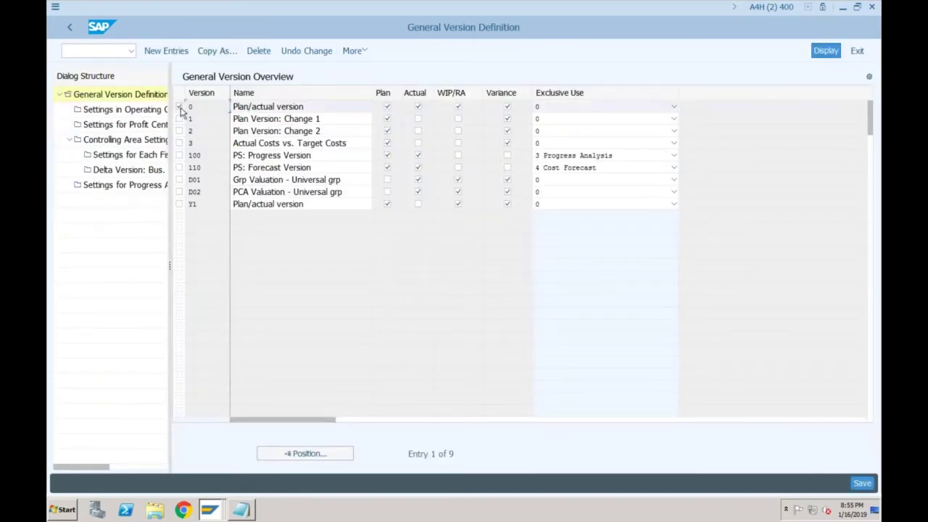
double_click(145, 154)
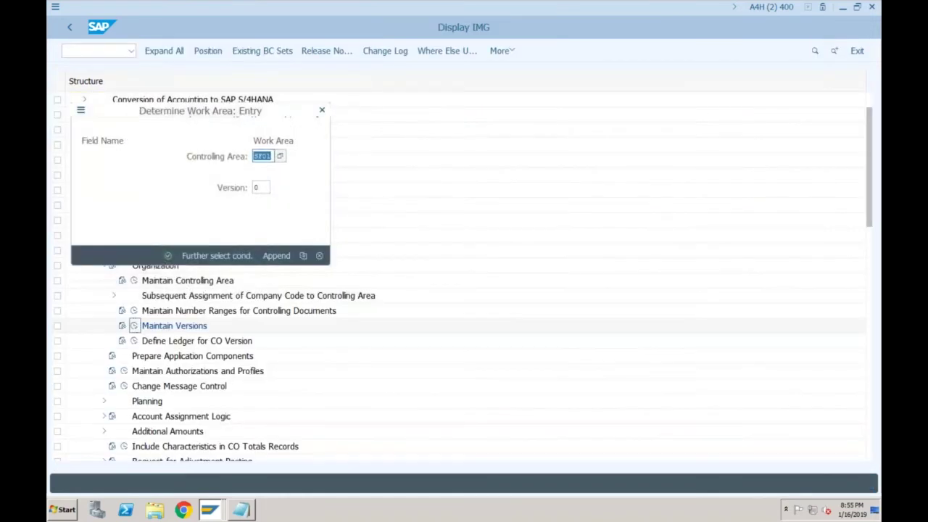
click(168, 255)
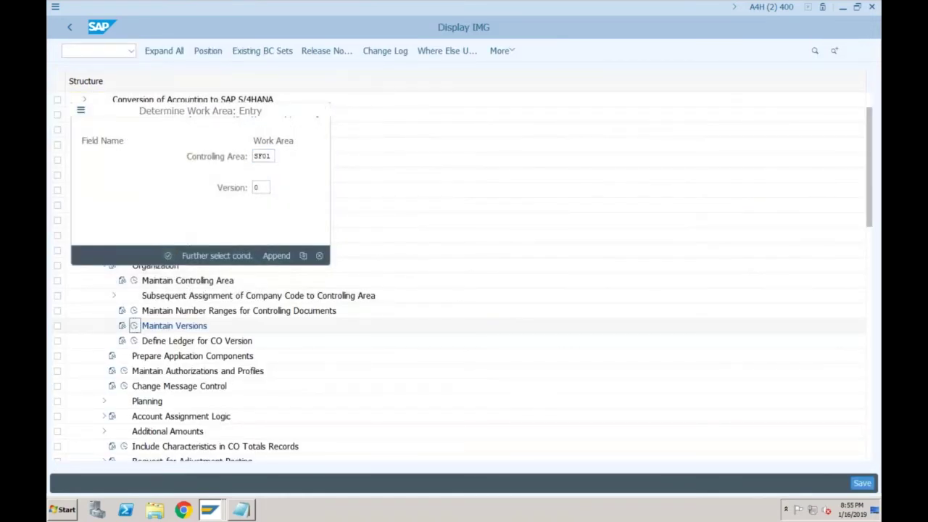
Copy the 2019 version settings to fiscal year 2018 and save them under the proposed customizing request
click(183, 154)
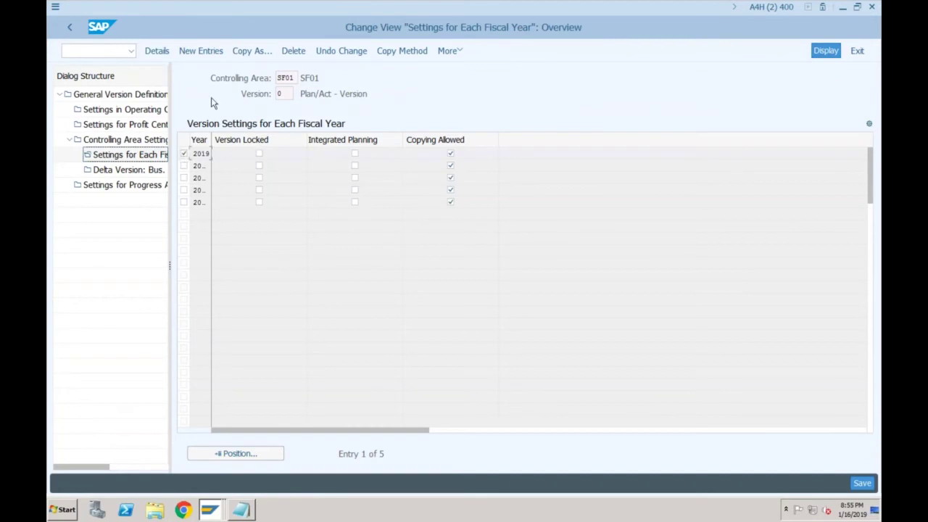
click(250, 51)
text(2018)
key(Return)
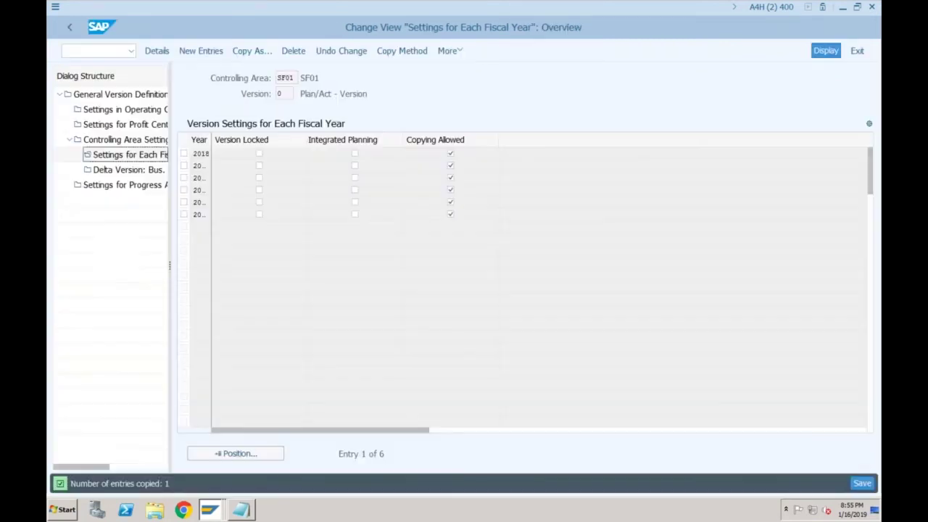
click(862, 482)
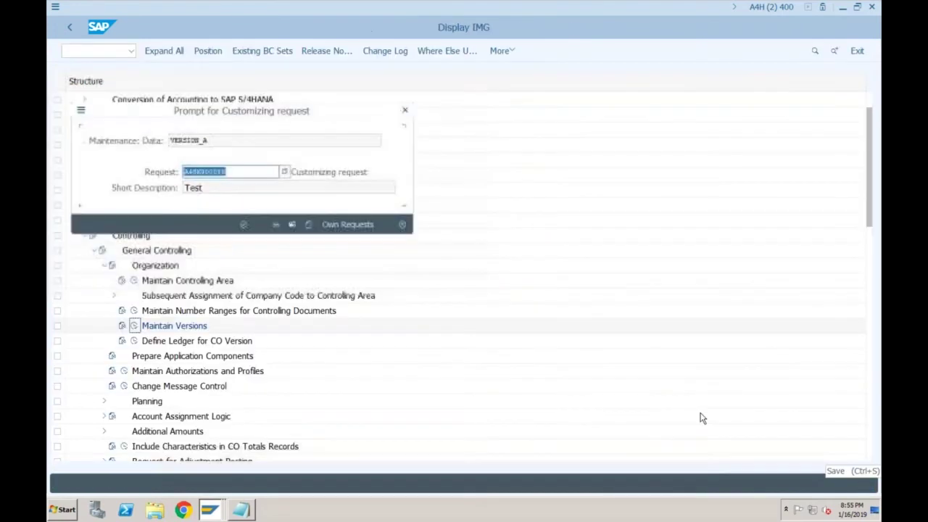
click(242, 224)
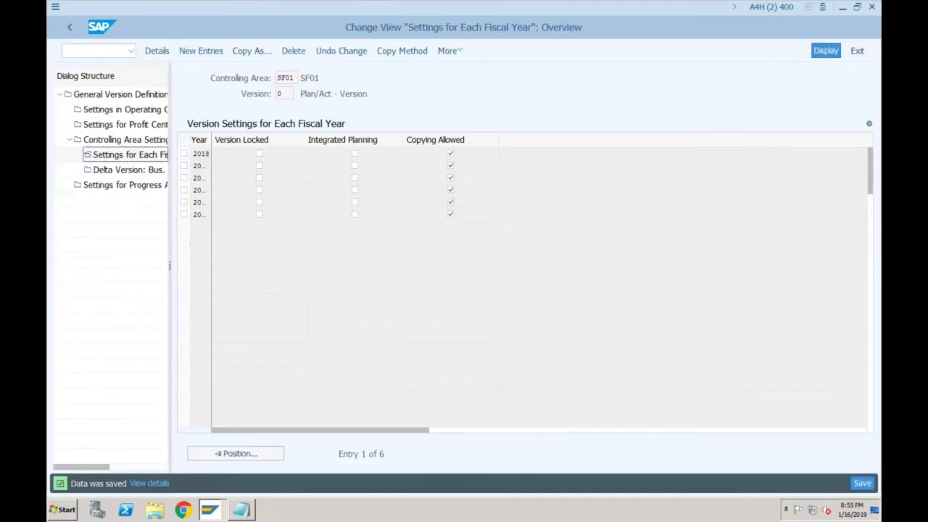
Return to the G/L account document window for company code SF01 and validate its line items again
click(211, 512)
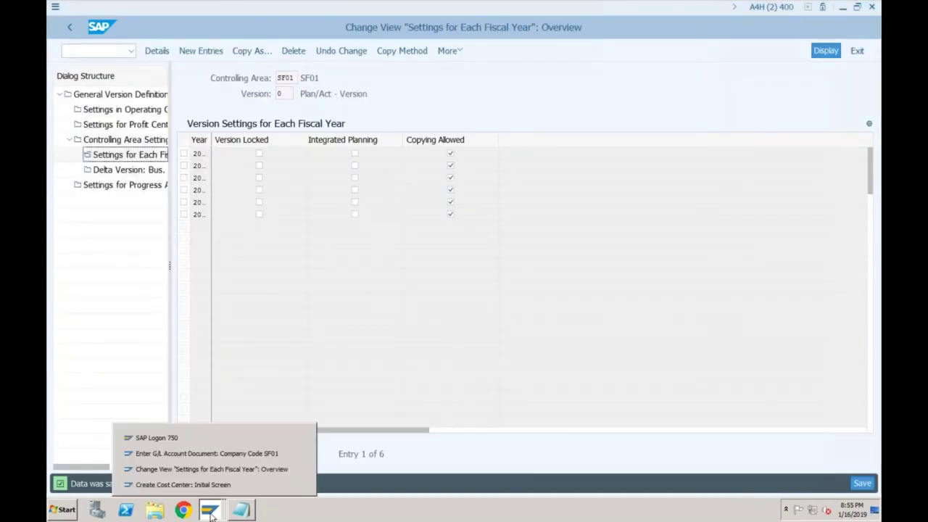
click(209, 453)
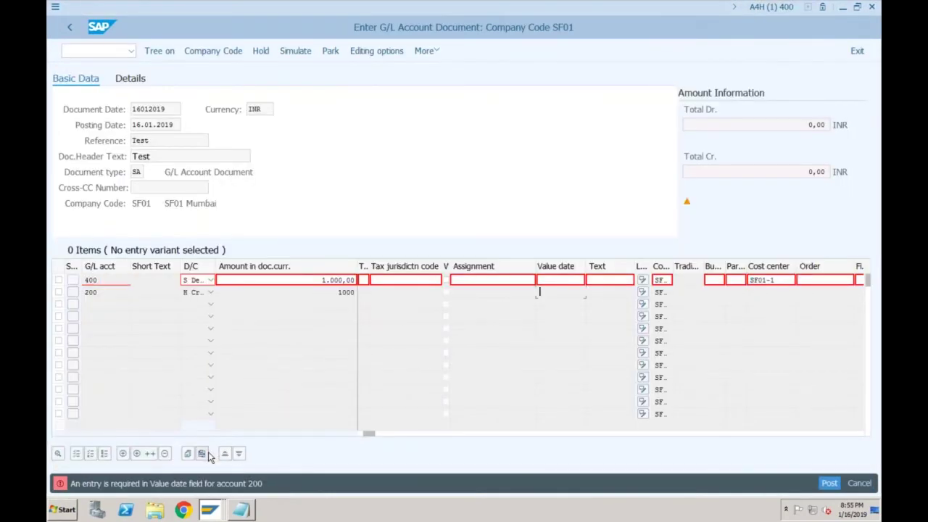
key(Return)
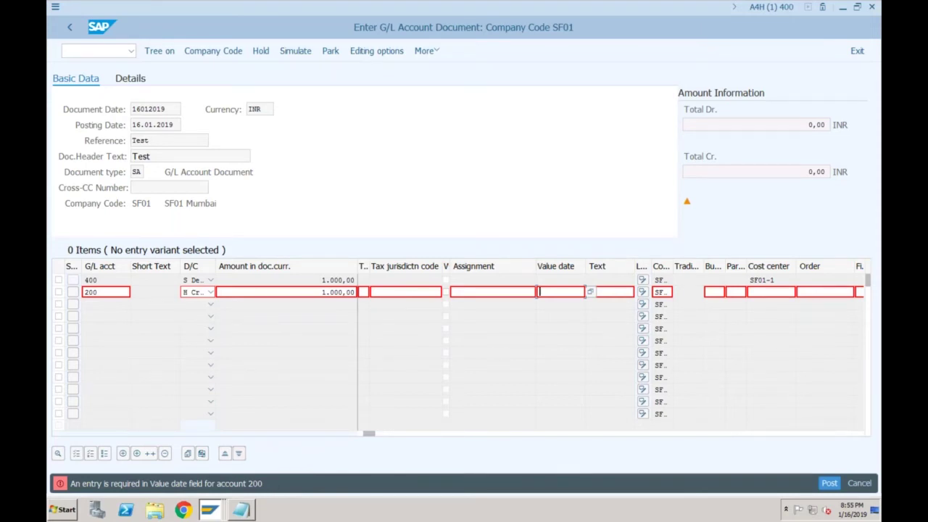
Set the value date of the account 200 credit line to 16.01.2018 and validate the document
click(127, 292)
click(573, 292)
text(16012018)
key(Return)
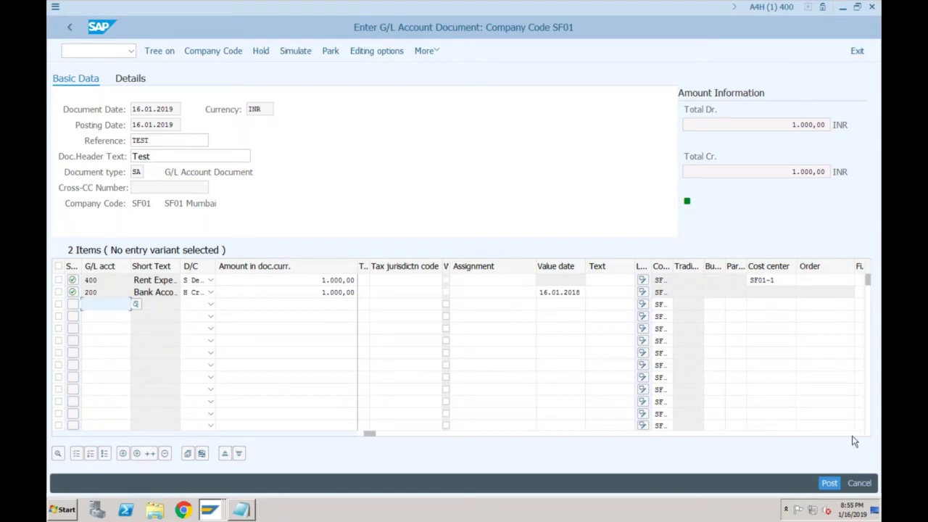
Try to post the document, open the error's details and run the FINS_CUST_CONS_CHK_P check to examine the customizing inconsistencies
click(830, 483)
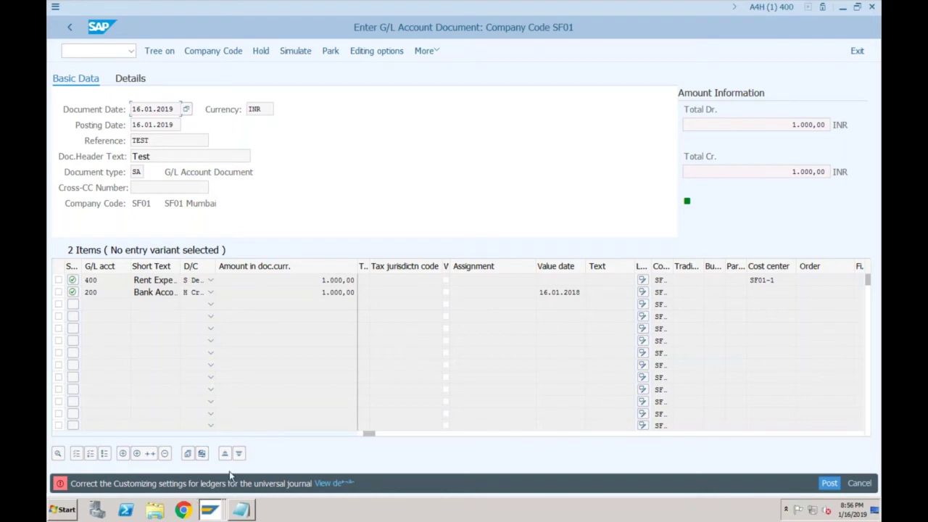
click(328, 484)
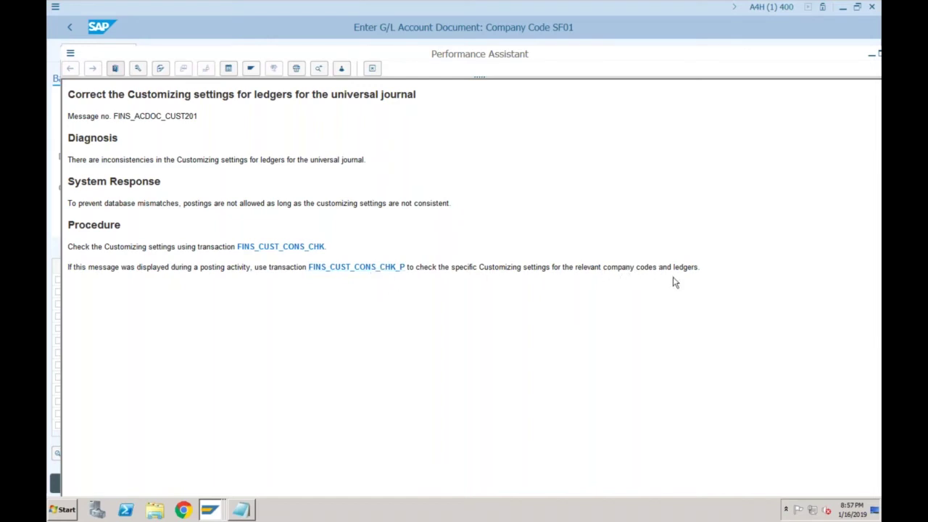
click(377, 268)
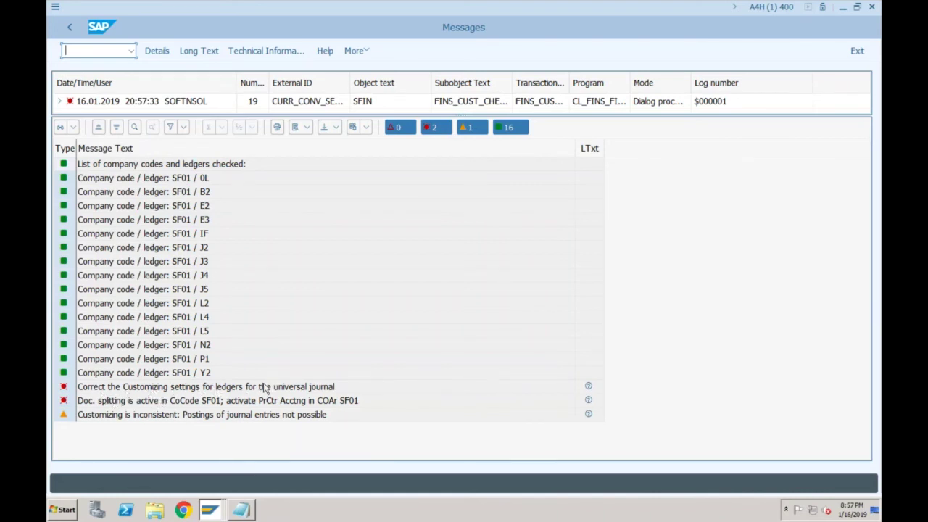
click(146, 404)
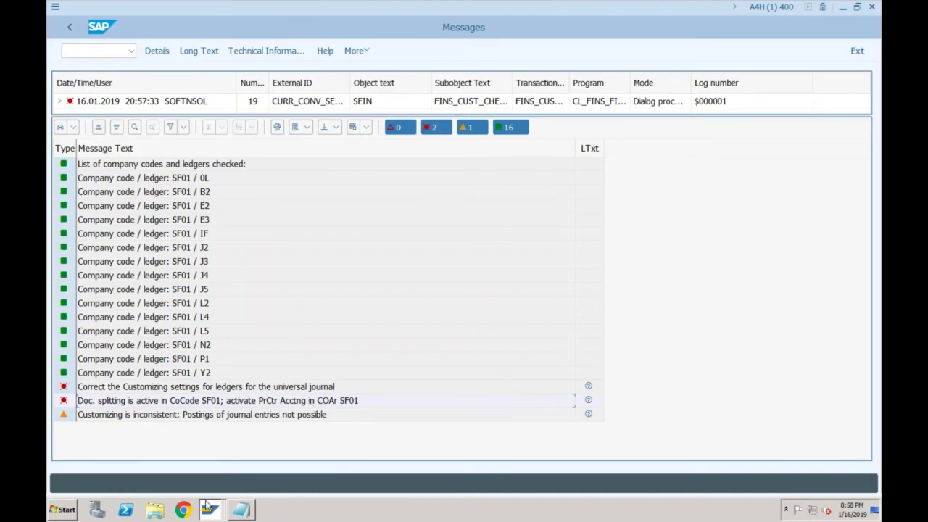
Switch to the Create Cost Center session, open the SAP Reference IMG with /nspro, and expand Controlling down to Profit Center Accounting
mouse_move(209, 511)
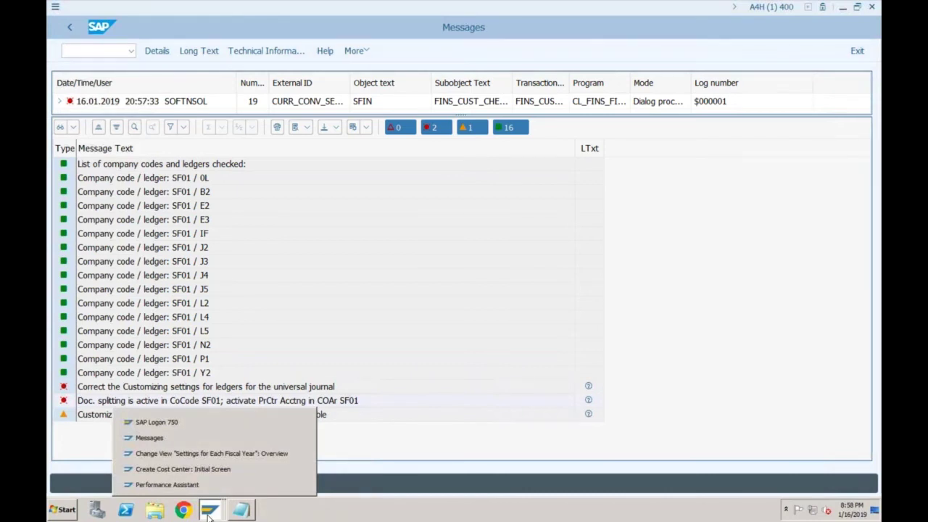
click(195, 437)
click(186, 469)
click(100, 55)
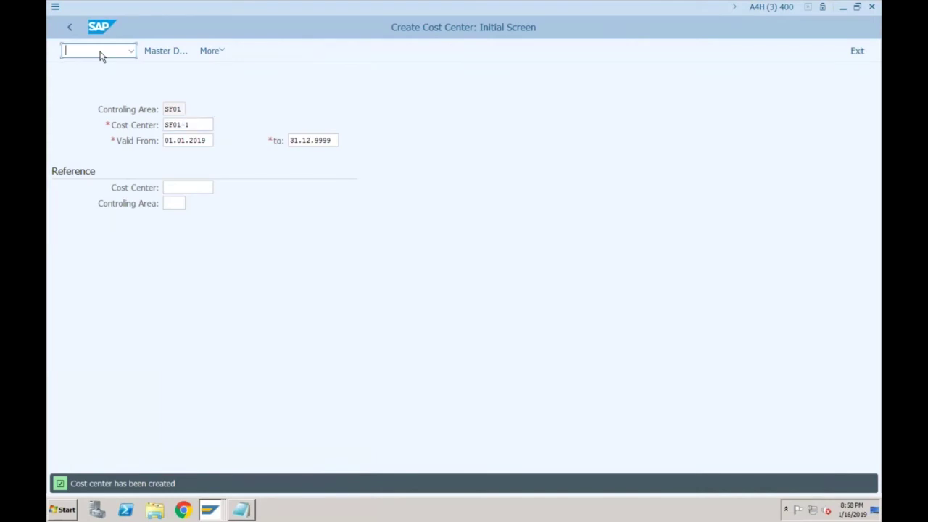
text(/nspro)
key(Return)
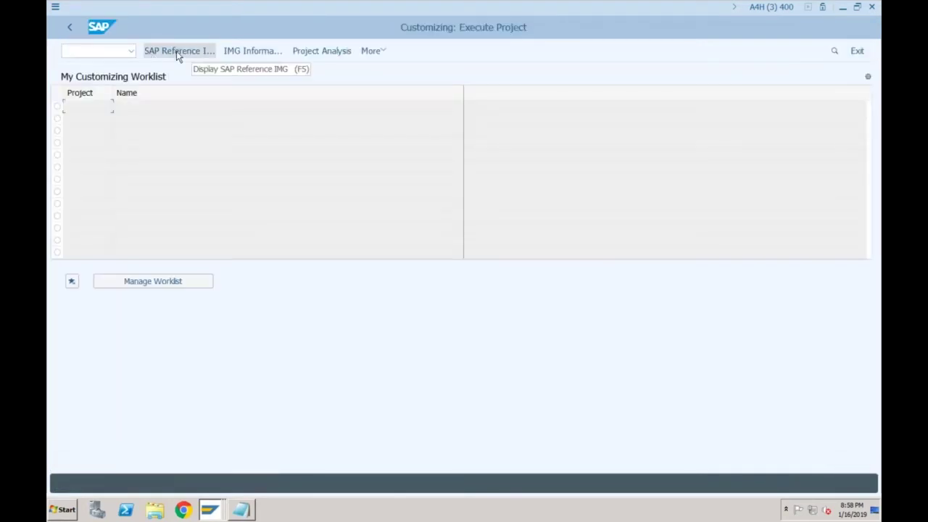
click(176, 51)
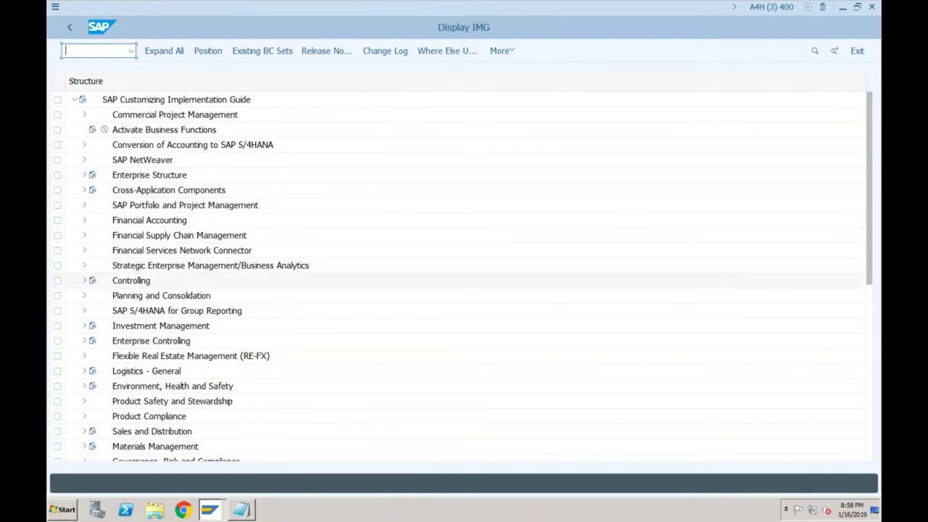
click(84, 280)
click(94, 402)
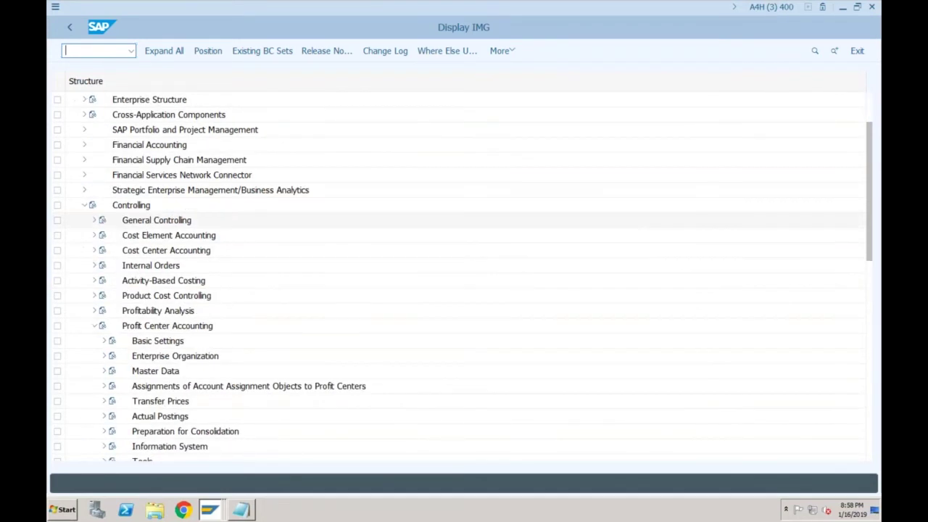
click(94, 220)
click(104, 235)
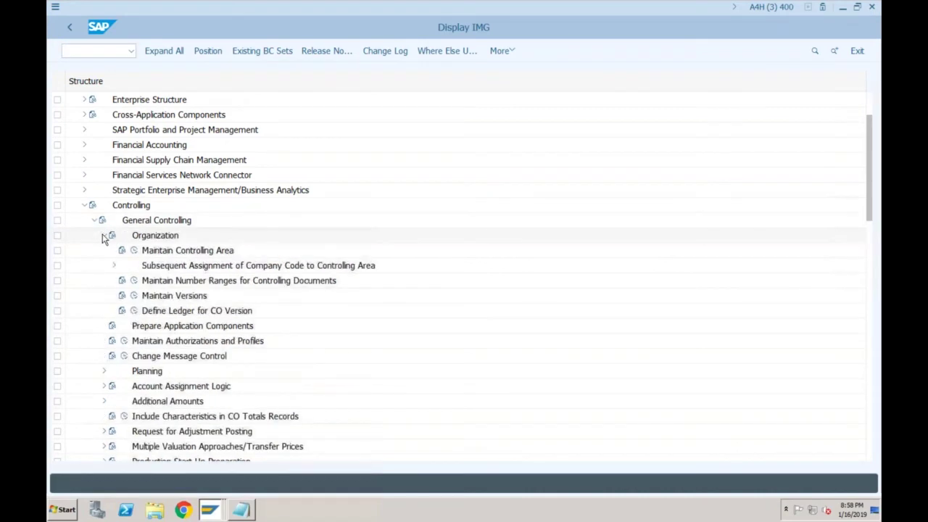
click(134, 250)
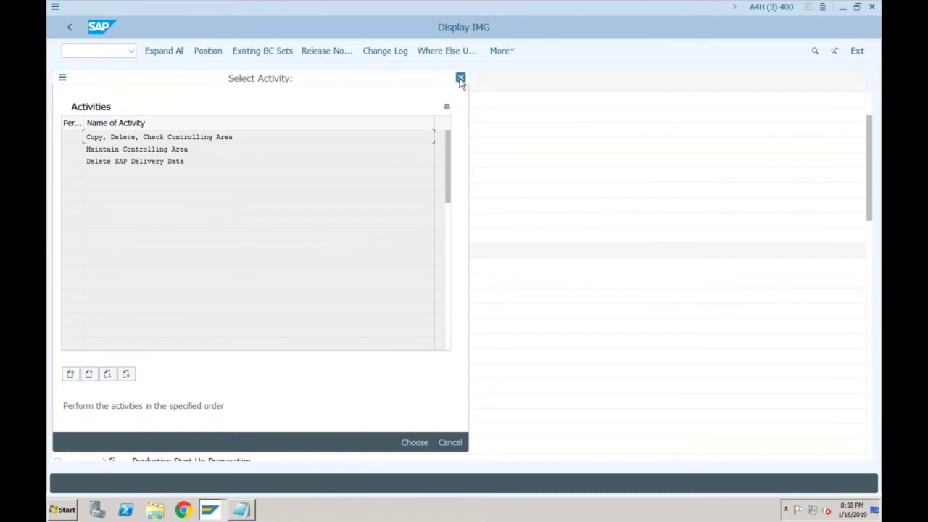
click(460, 77)
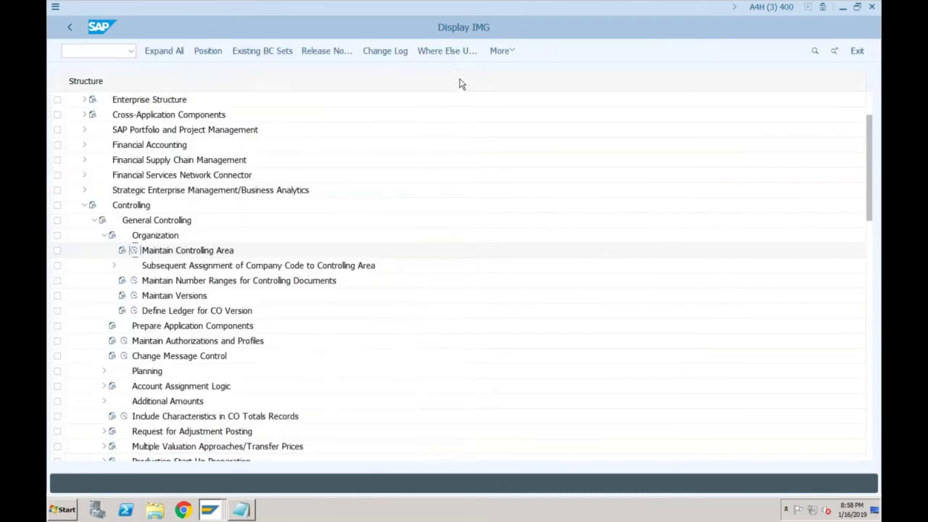
click(92, 221)
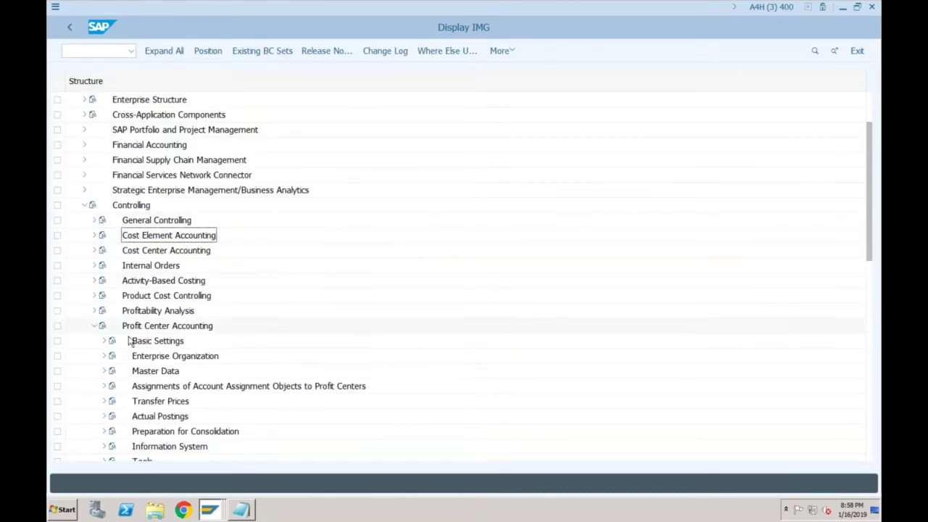
Open the Maintain Controlling Area Settings activity under the basic settings of Profit Center Accounting
click(104, 340)
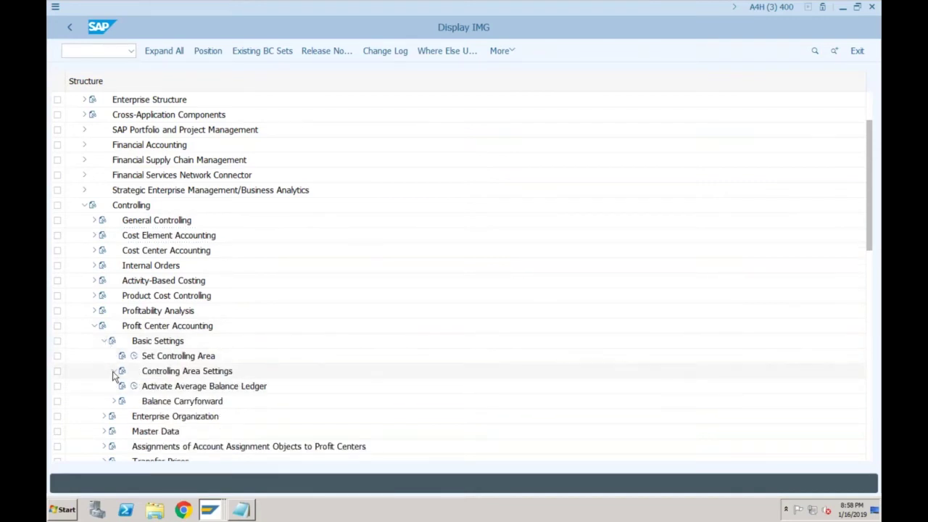
click(114, 371)
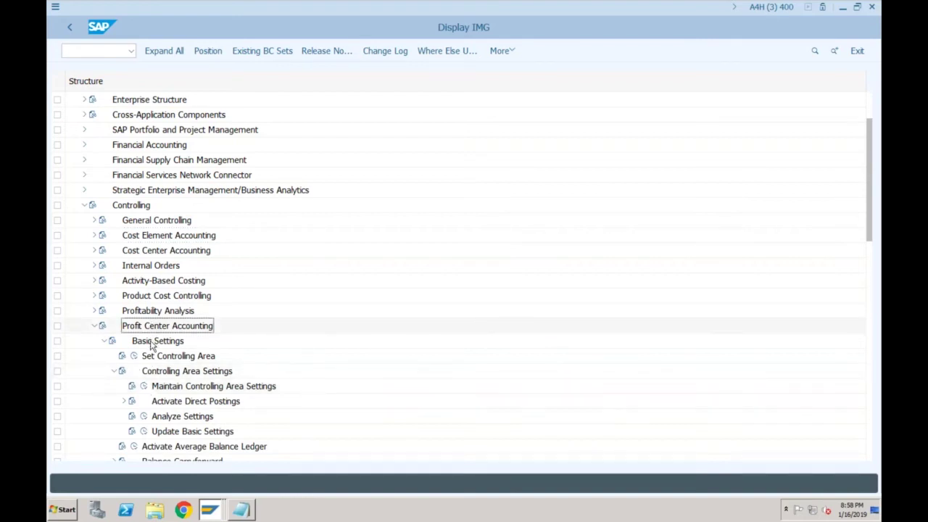
click(161, 373)
click(144, 386)
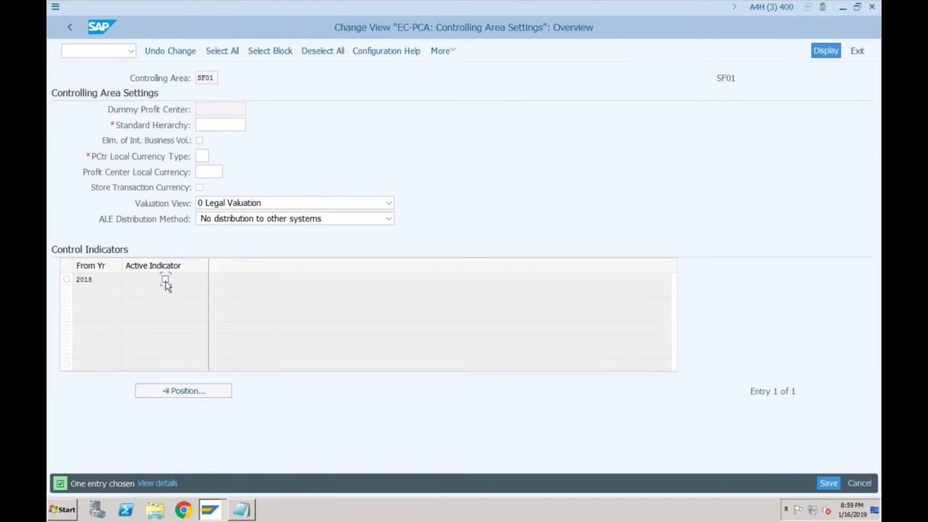
Set the standard hierarchy to SF01 and the profit center local currency type to 20, Controlling area currency
click(221, 124)
text(SF01)
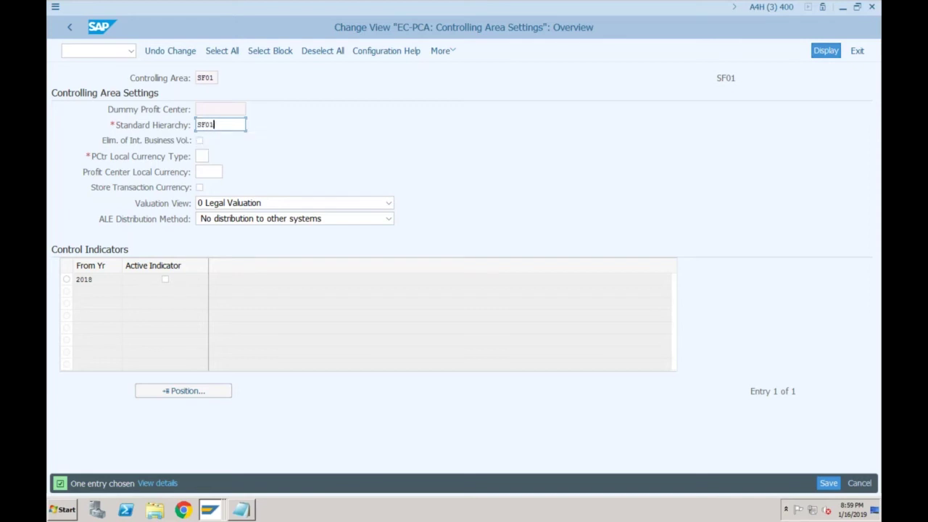
click(203, 156)
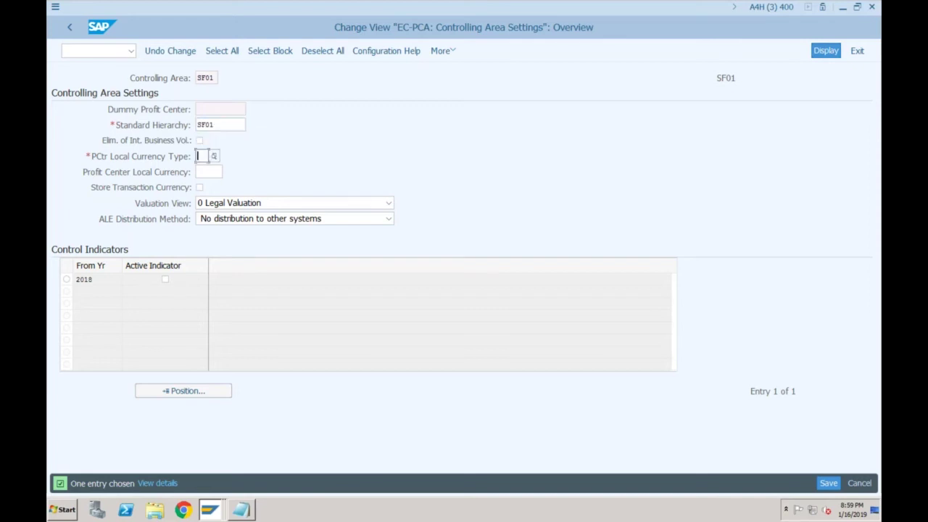
click(214, 157)
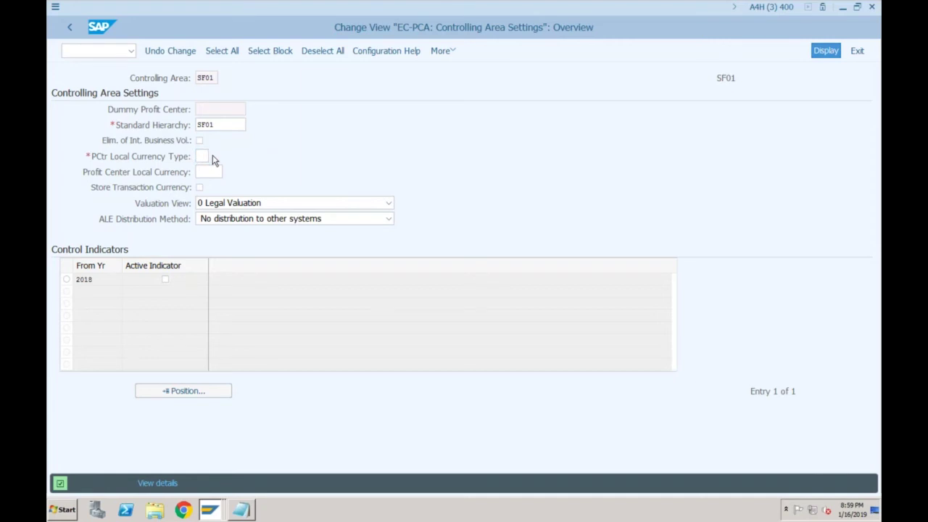
click(82, 170)
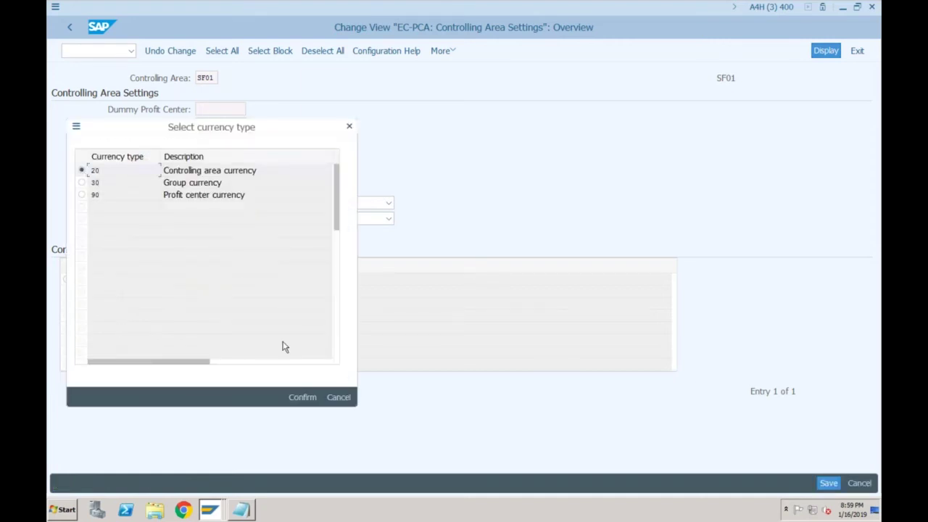
click(298, 397)
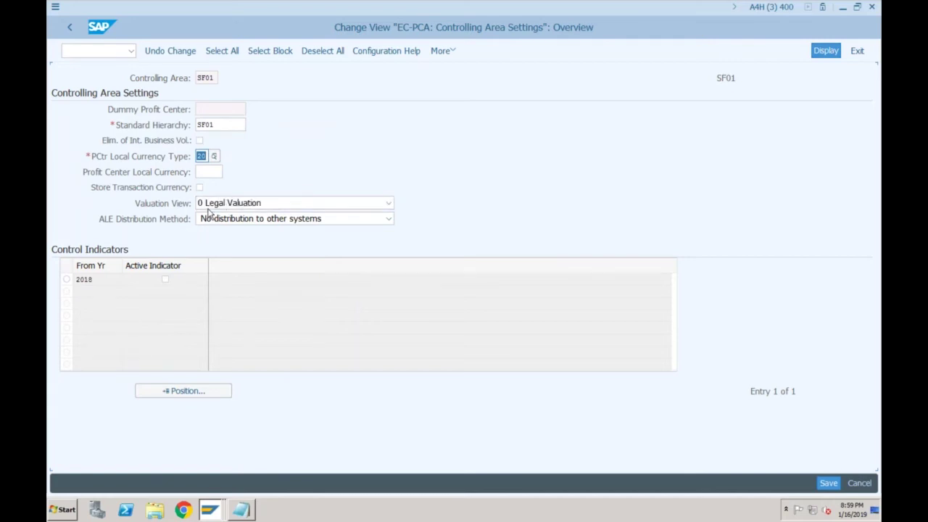
Activate profit center accounting for SF01 from year 2018, save the settings and return to the IMG
click(165, 281)
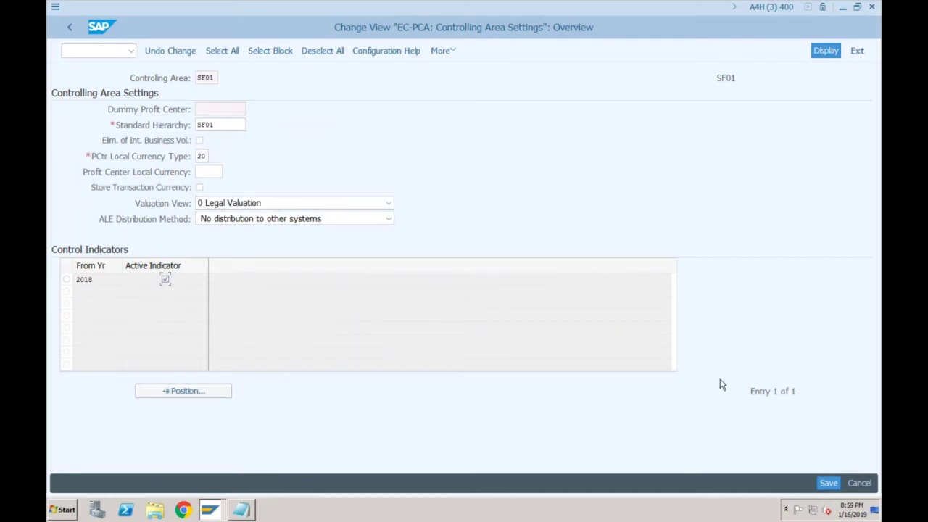
click(828, 483)
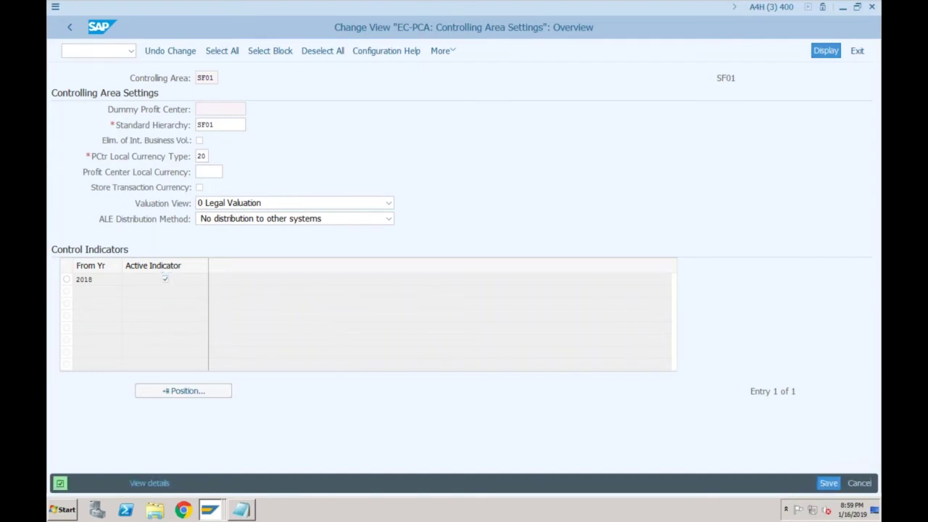
click(71, 31)
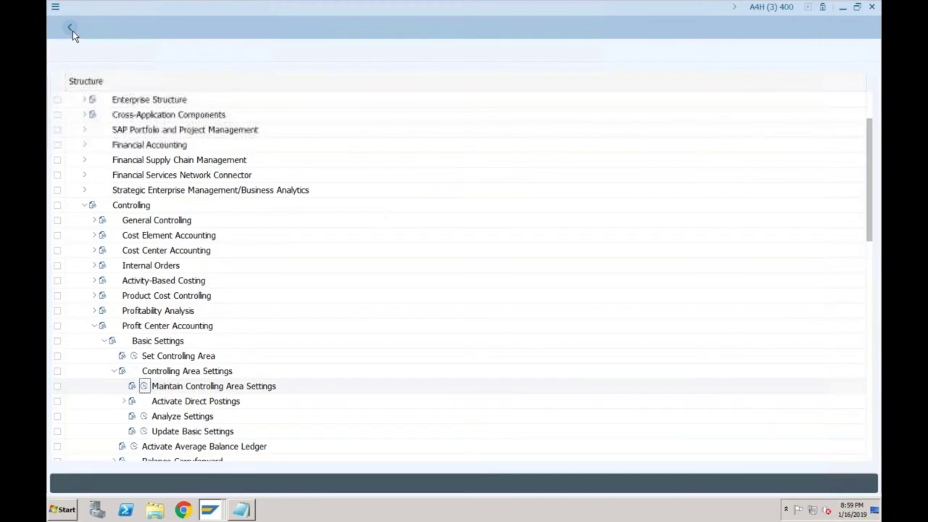
Close the error help, return to the G/L account document for company code SF01 and post it
click(205, 511)
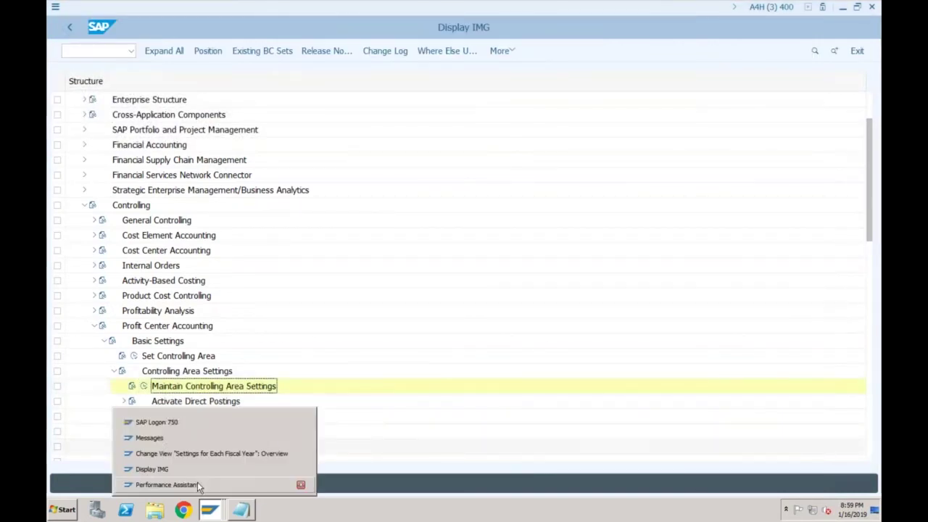
click(197, 483)
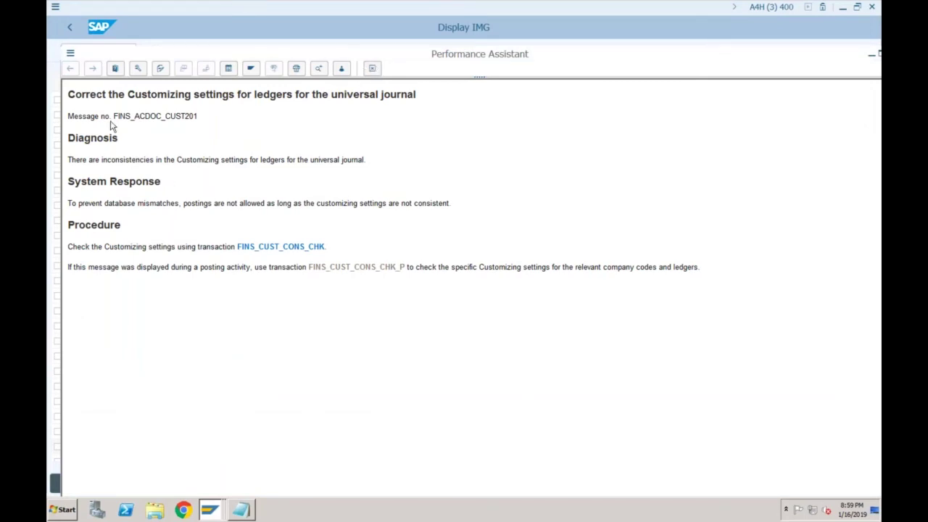
click(70, 55)
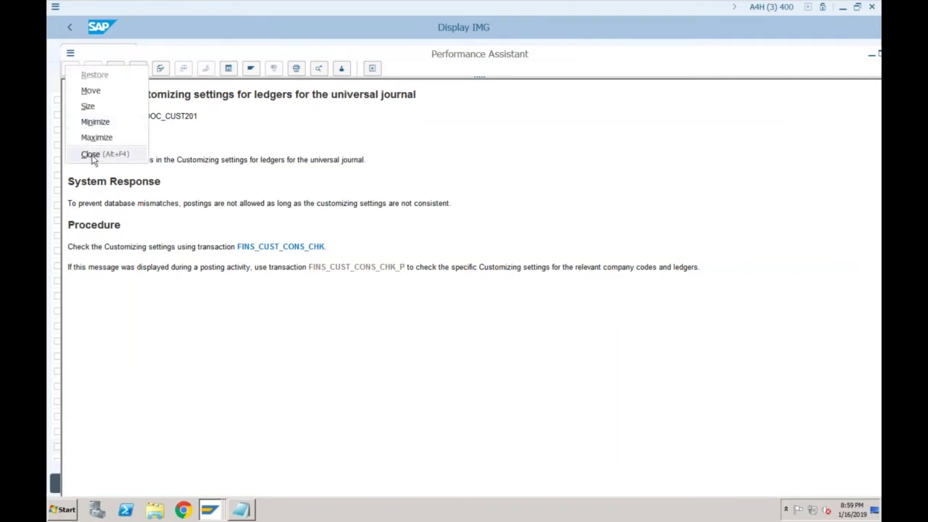
click(90, 155)
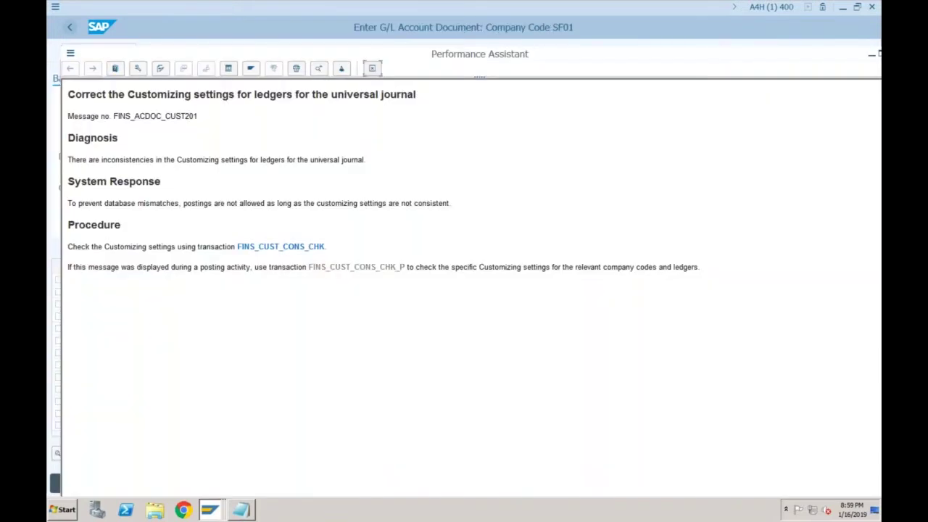
click(372, 68)
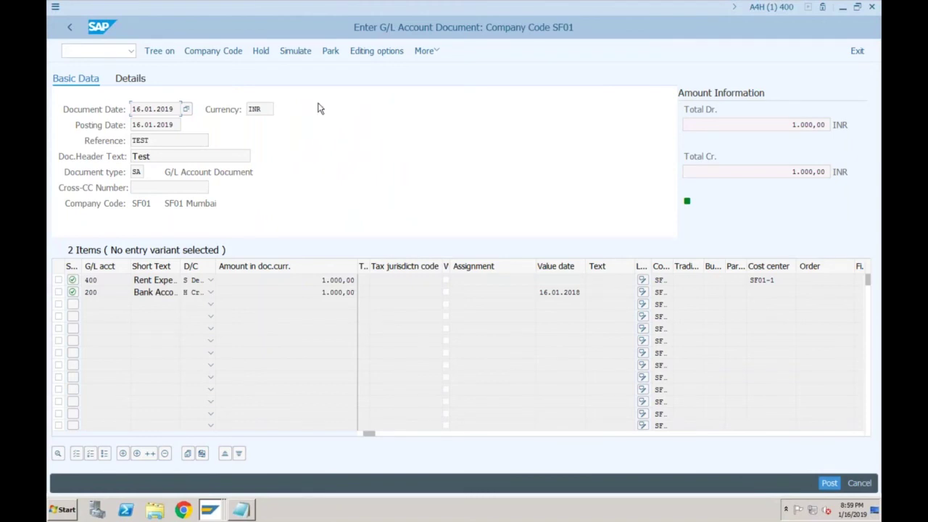
click(296, 54)
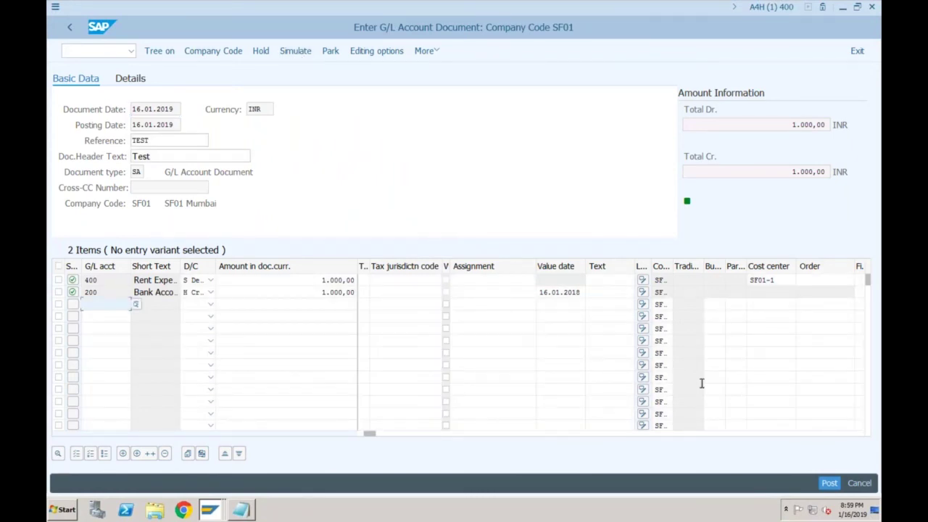
click(831, 487)
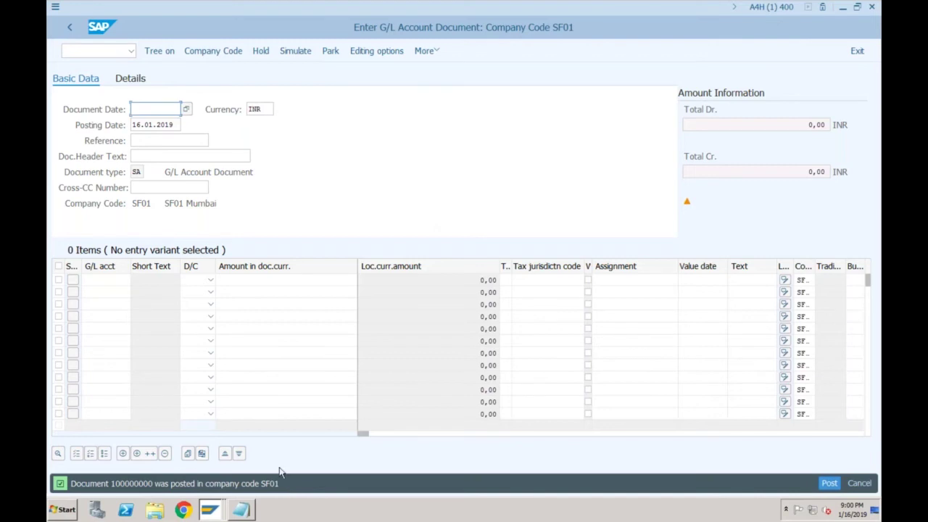
Display the posted G/L document in data entry view and review its reference and currency
click(107, 55)
text(/)
click(436, 52)
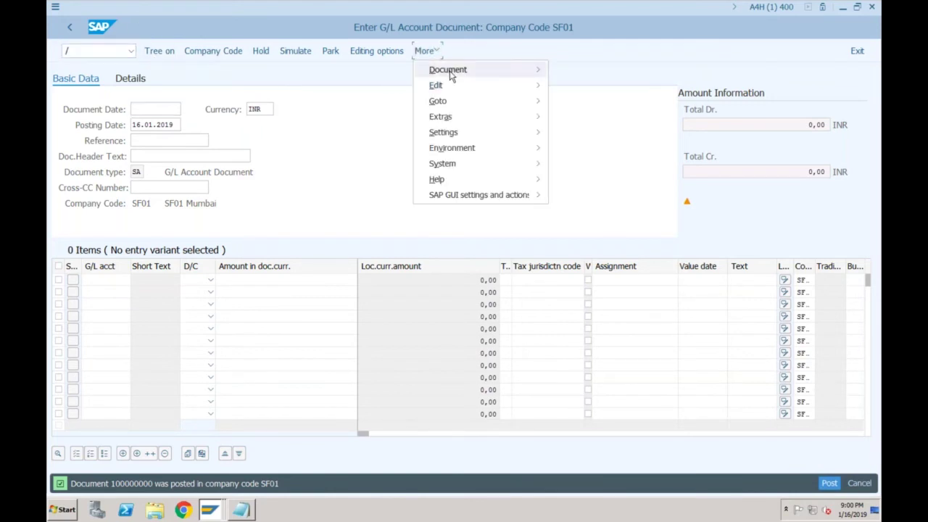
mouse_move(514, 70)
click(572, 85)
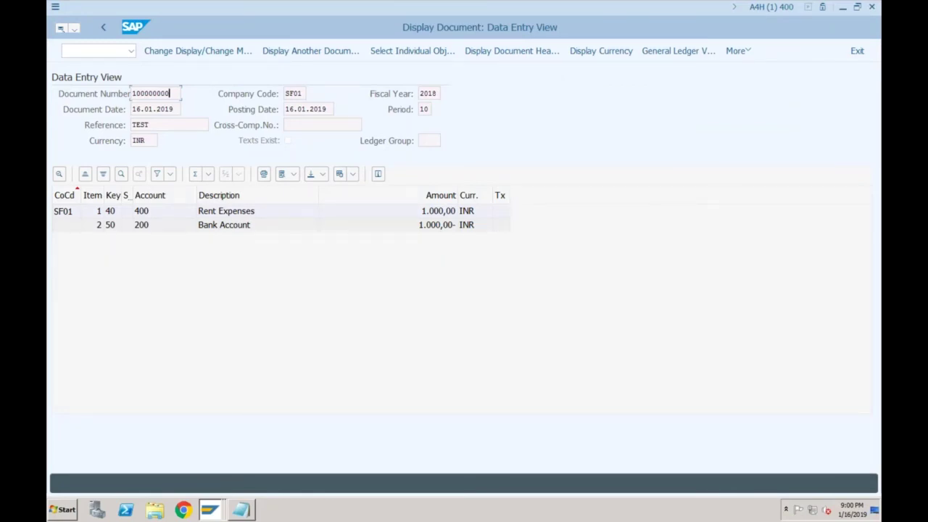
click(150, 125)
click(145, 140)
Examine the columns available for the document's line item layout, including the local currency and freely defined currency fields, and close the layout settings
click(355, 178)
click(368, 208)
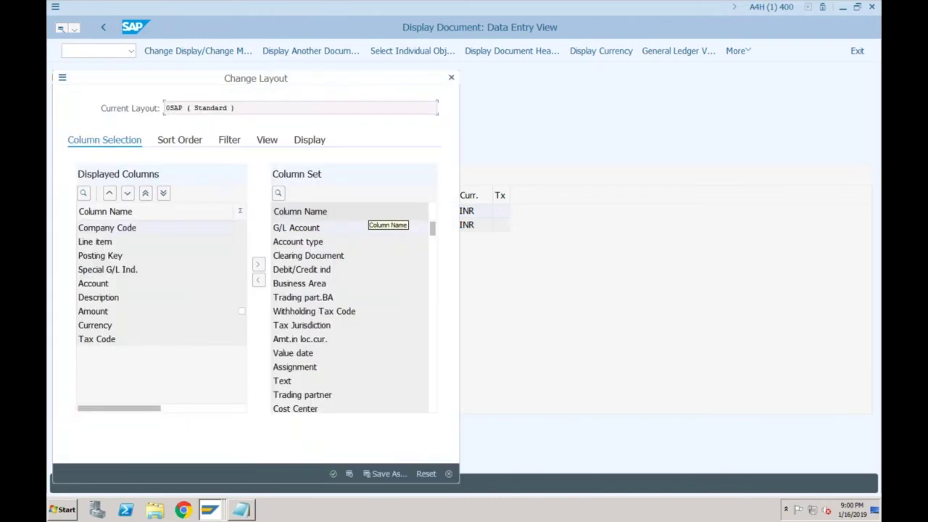
scroll(435, 293, down, 4)
scroll(435, 293, down, 9)
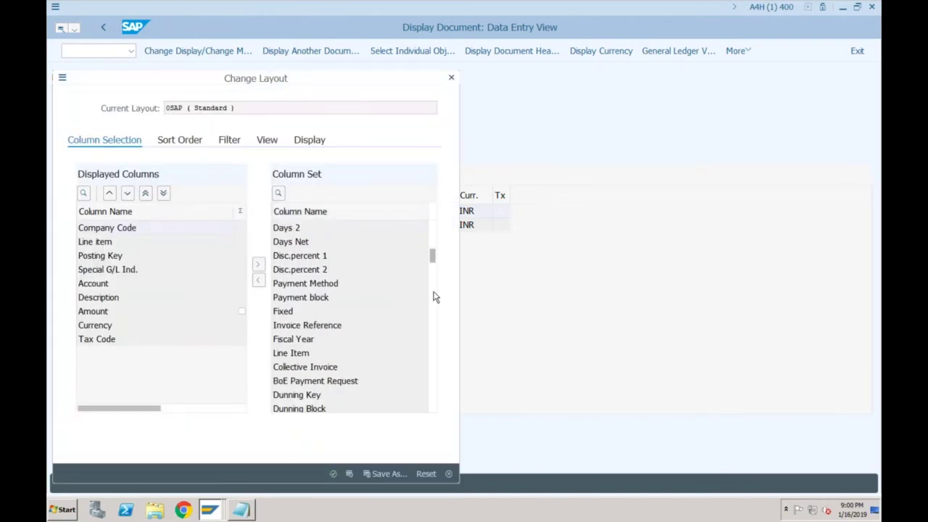
scroll(435, 317, down, 5)
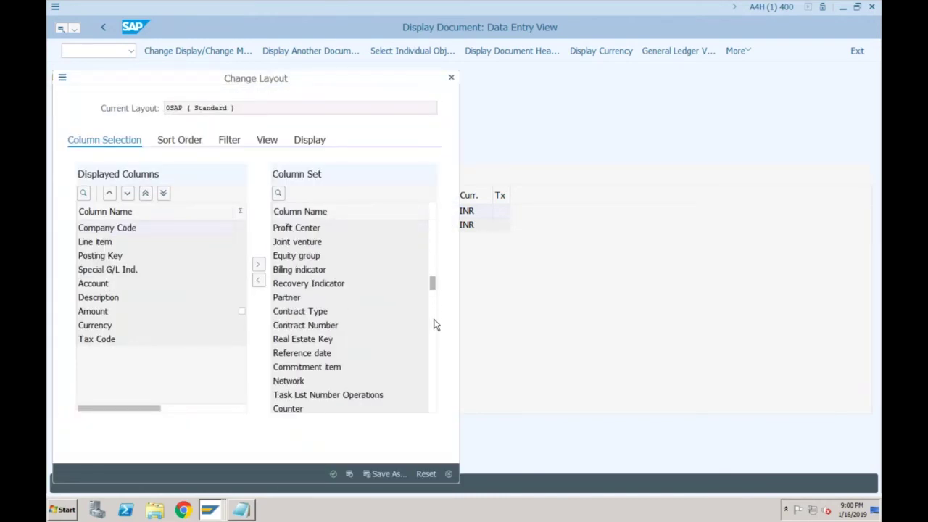
scroll(435, 326, down, 4)
scroll(435, 337, down, 12)
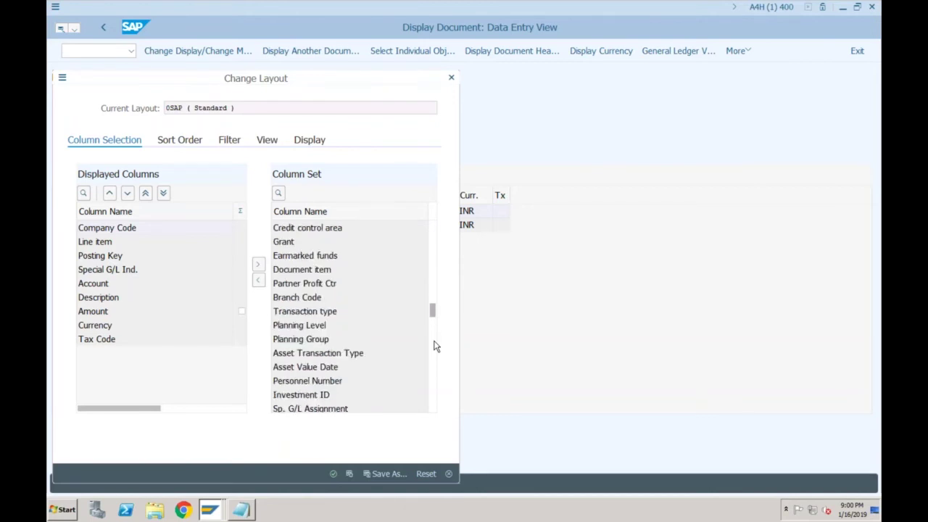
scroll(435, 368, down, 4)
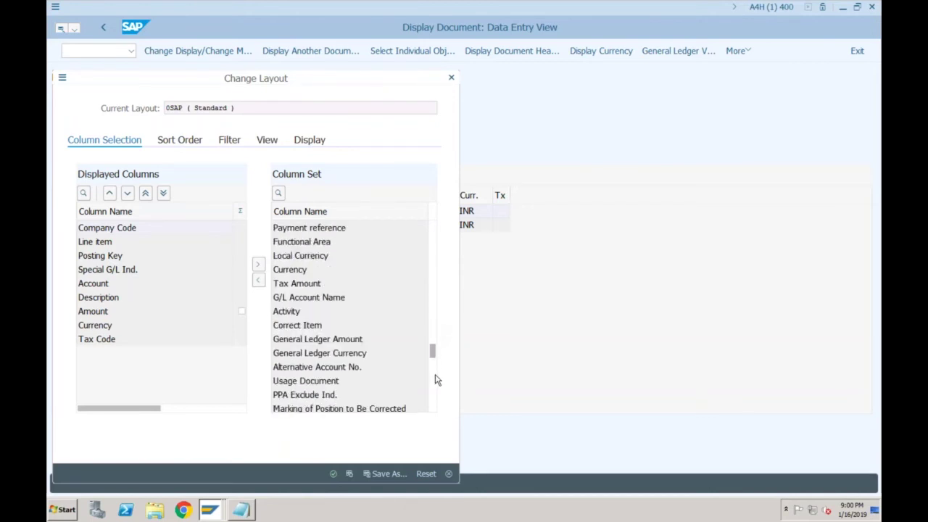
scroll(437, 381, down, 4)
scroll(437, 392, down, 4)
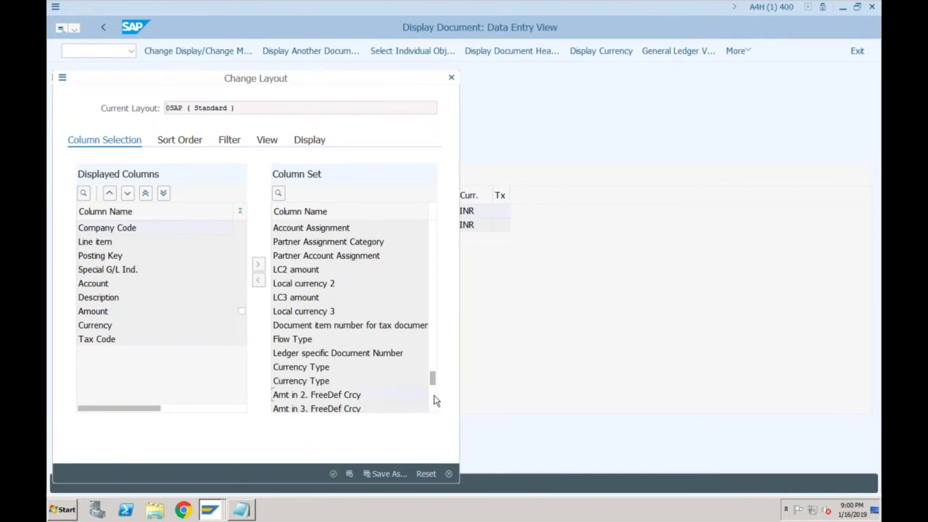
scroll(435, 400, down, 4)
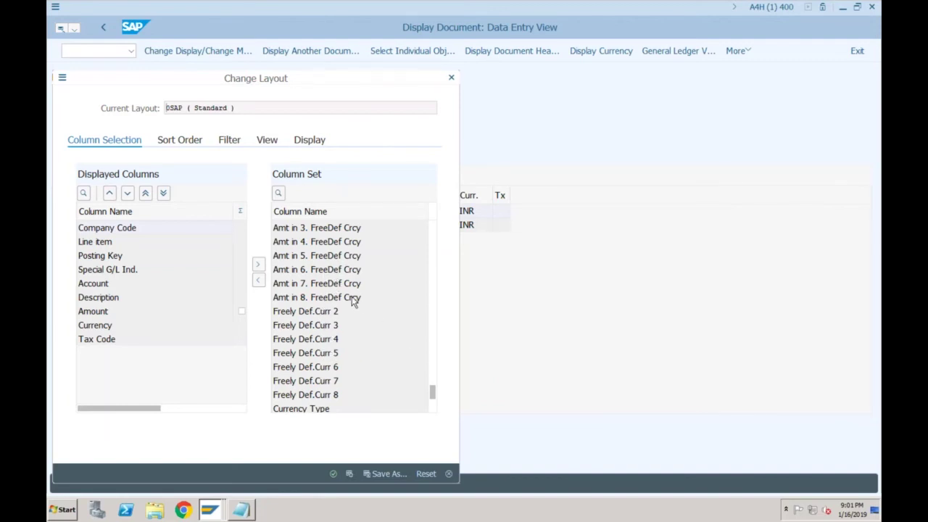
scroll(434, 323, up, 4)
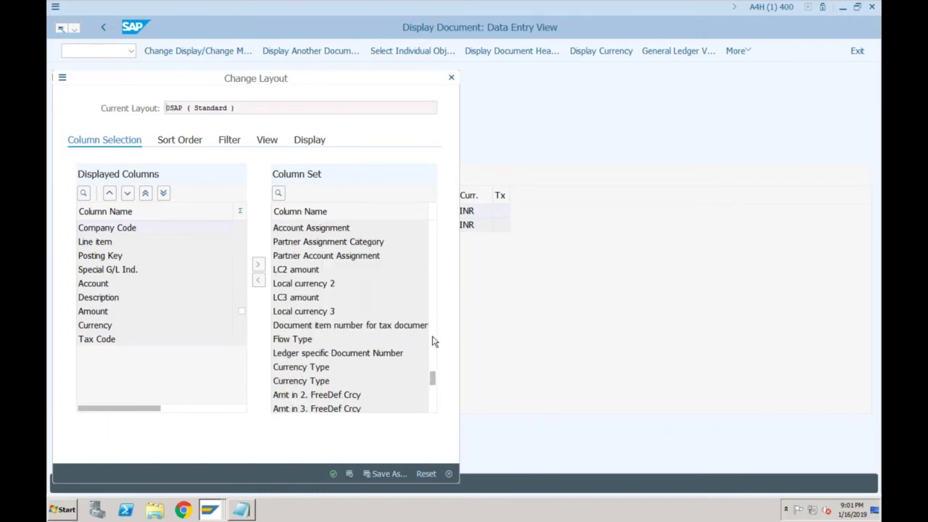
click(452, 78)
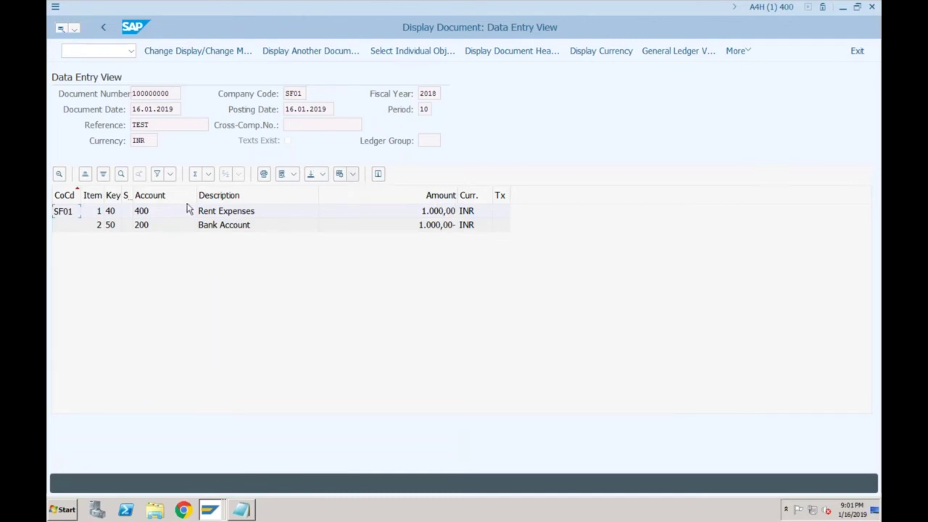
Open General Table Display in a new session, list the BKPF entries for company code SF01 and return to the selection
click(55, 7)
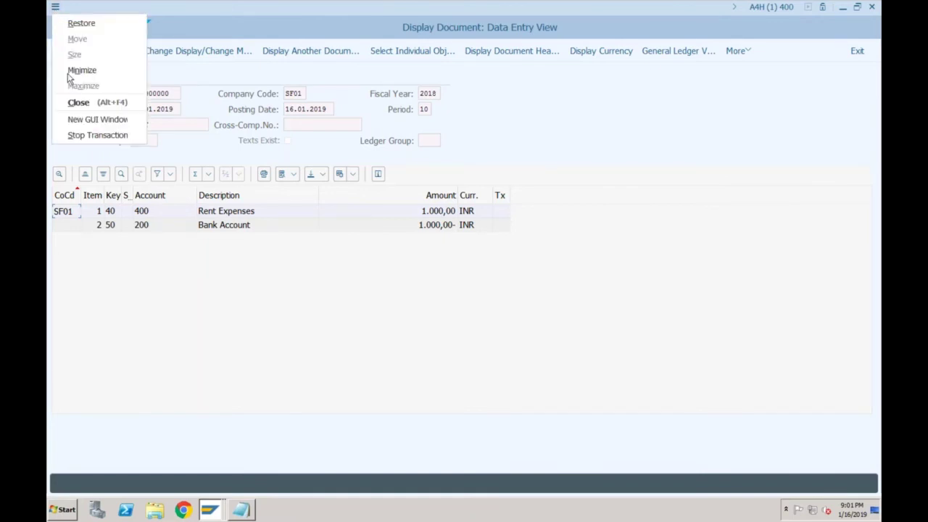
click(72, 121)
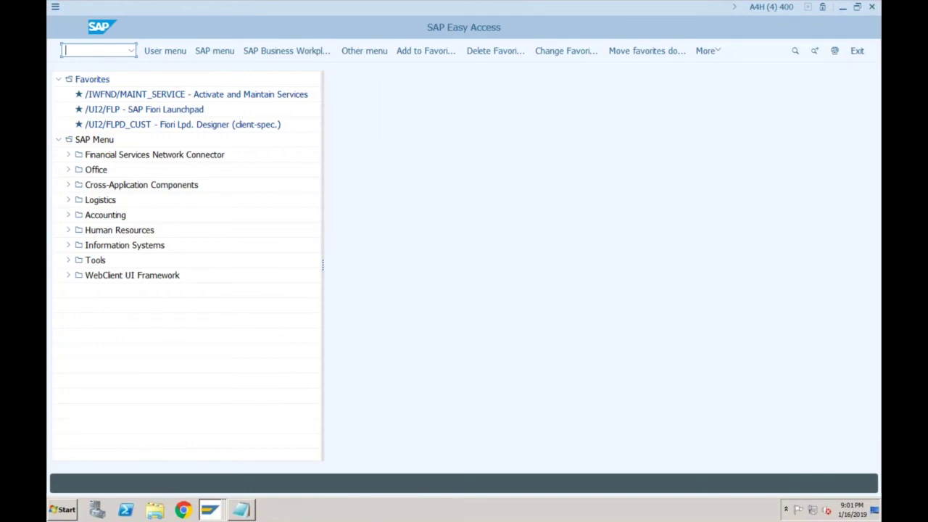
text(s)
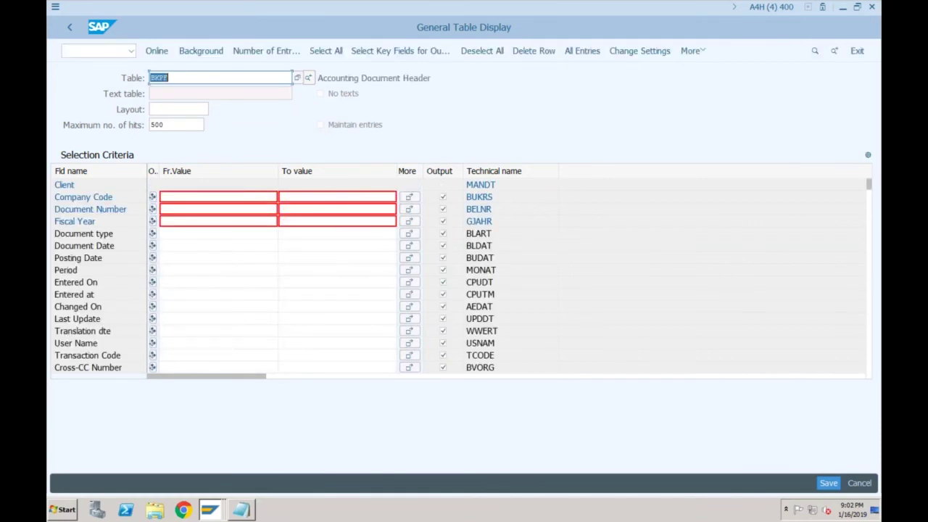
click(217, 196)
text(SF01)
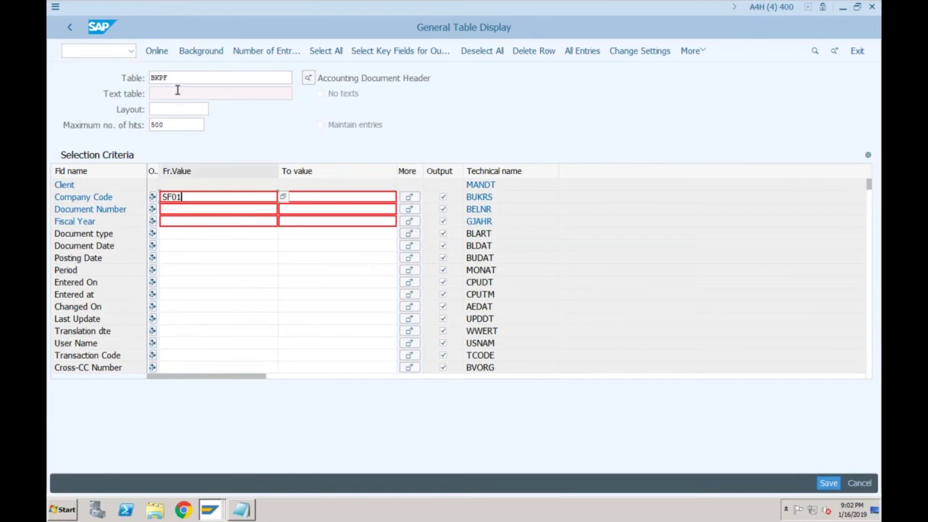
click(157, 52)
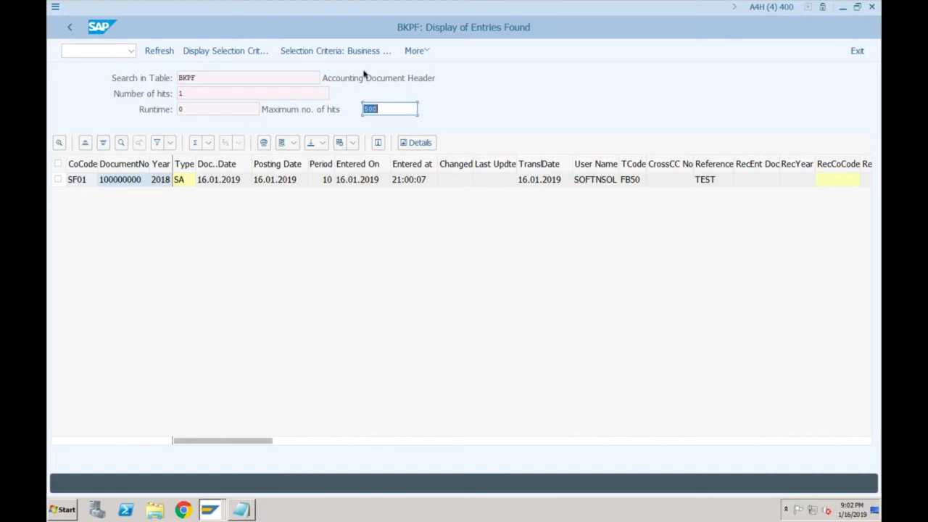
mouse_move(281, 5)
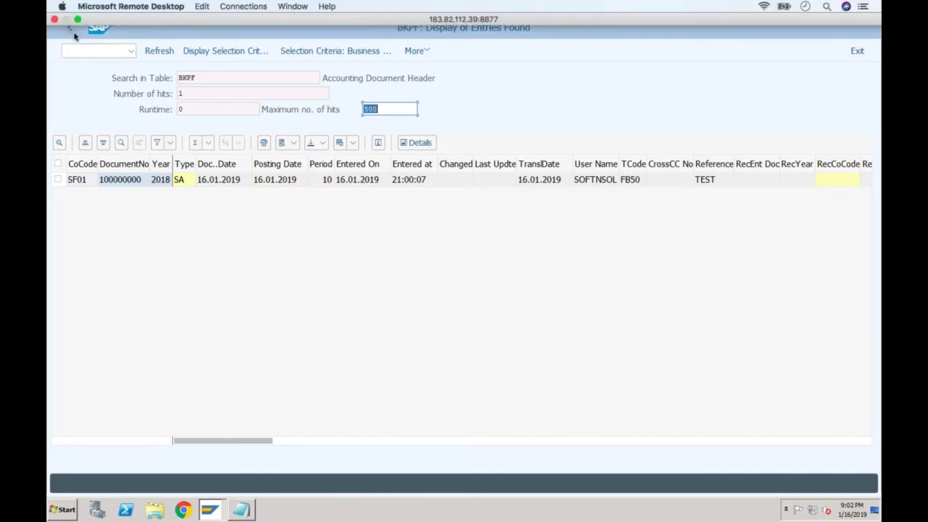
click(72, 30)
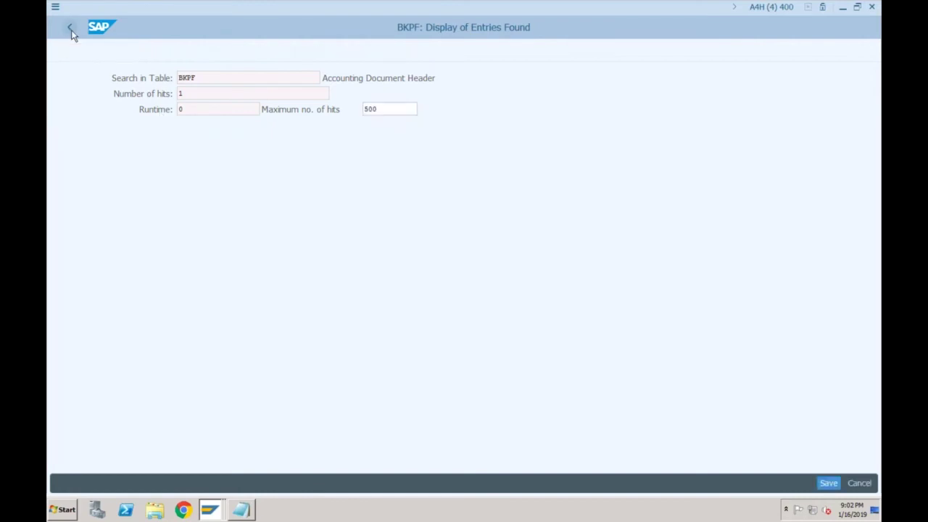
List the BSEG accounting document segment entries for company code SF01 and return to the selection
text(bseg)
key(Return)
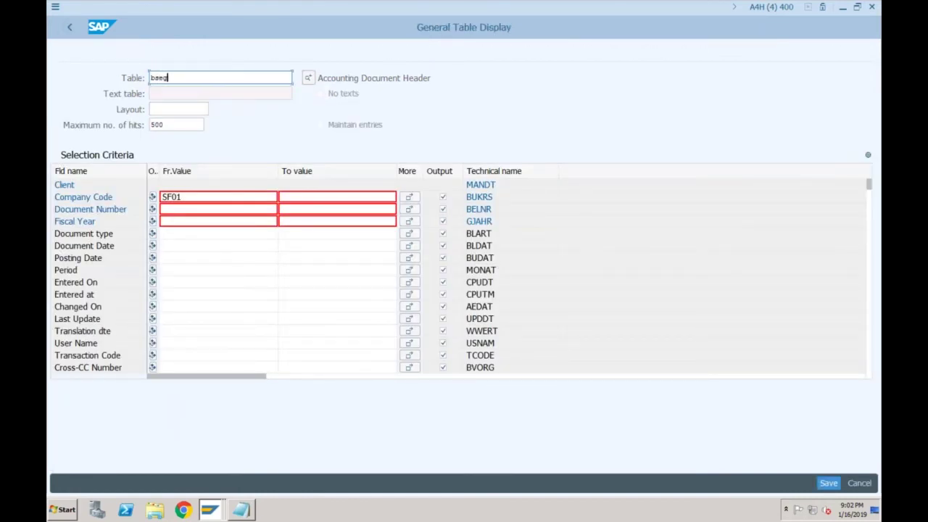
click(194, 198)
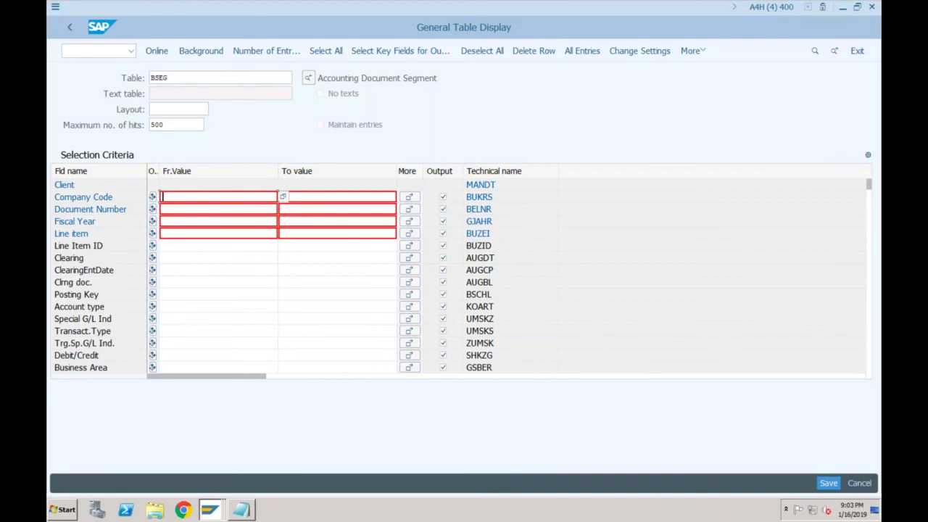
text(SF01)
click(156, 51)
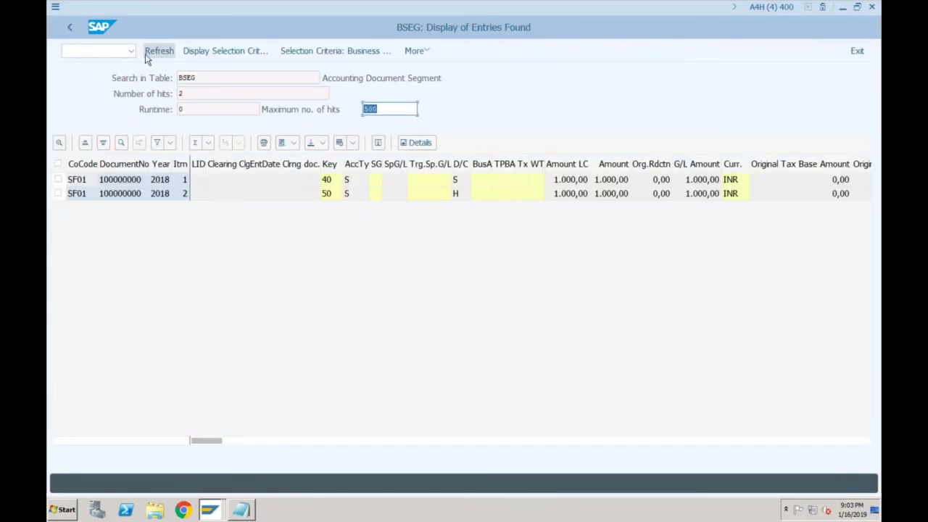
click(70, 28)
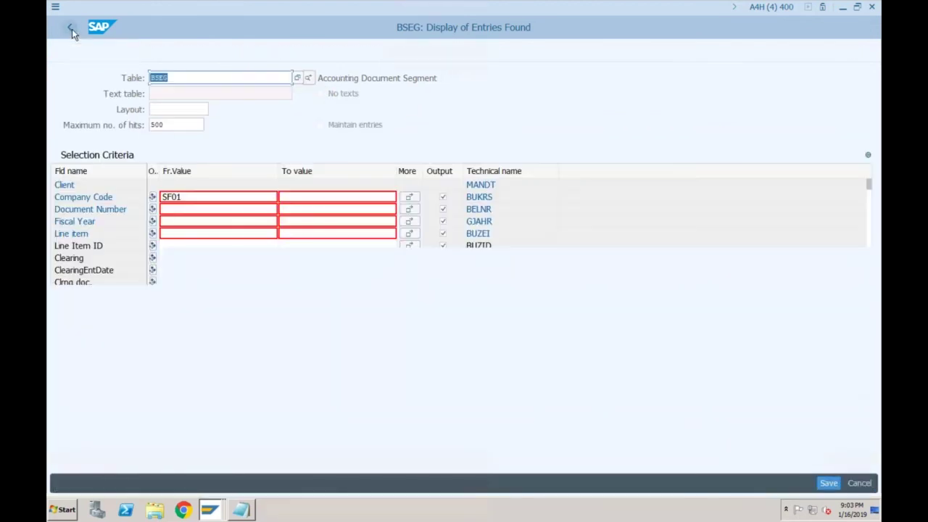
List the ACDOCA universal journal line items for company code SF01 and leave the table display
text(acdoca)
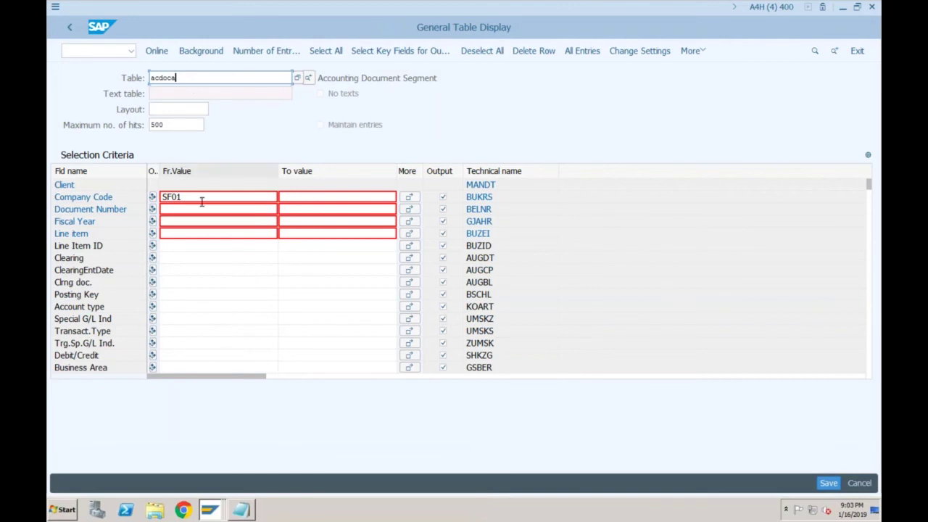
key(Return)
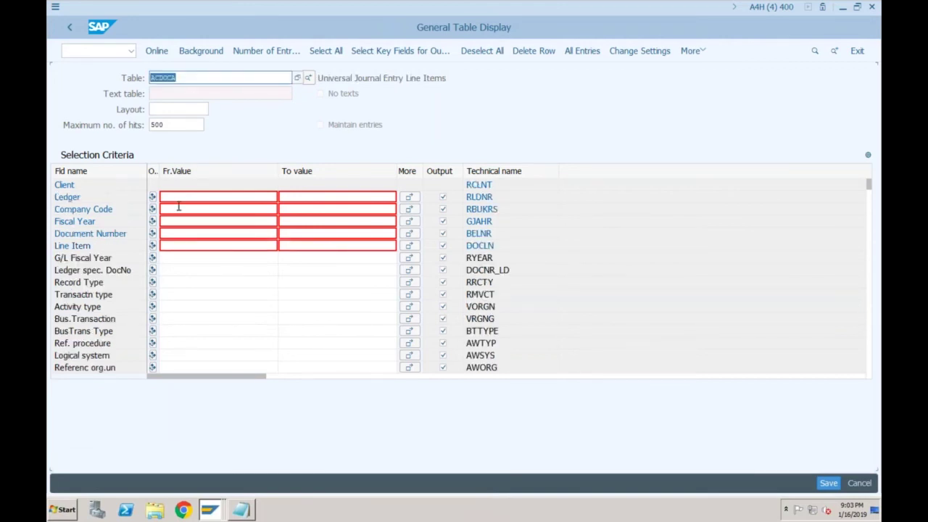
click(178, 208)
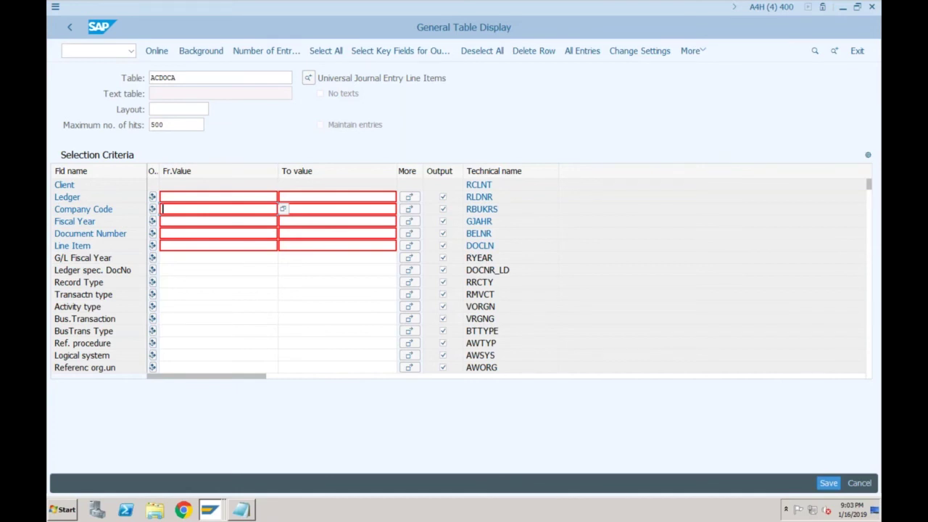
text(sf01)
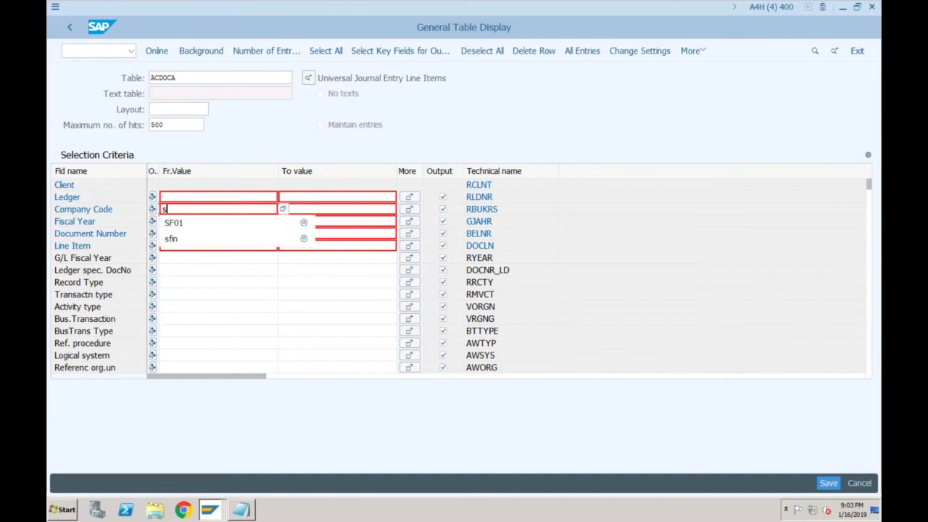
click(156, 50)
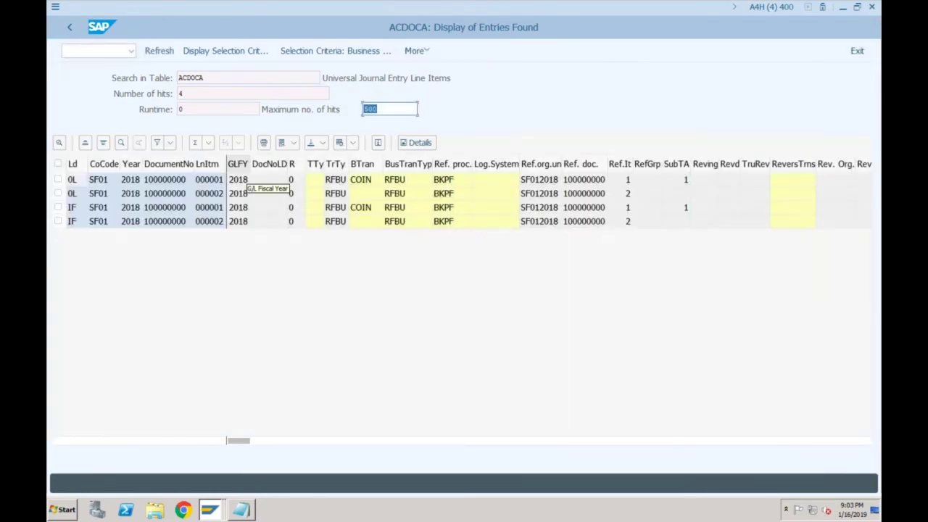
click(69, 29)
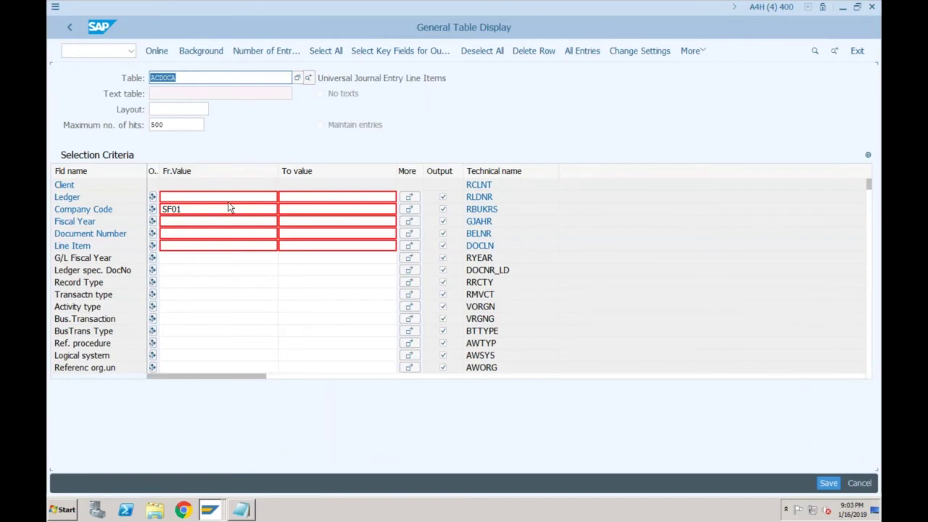
click(215, 211)
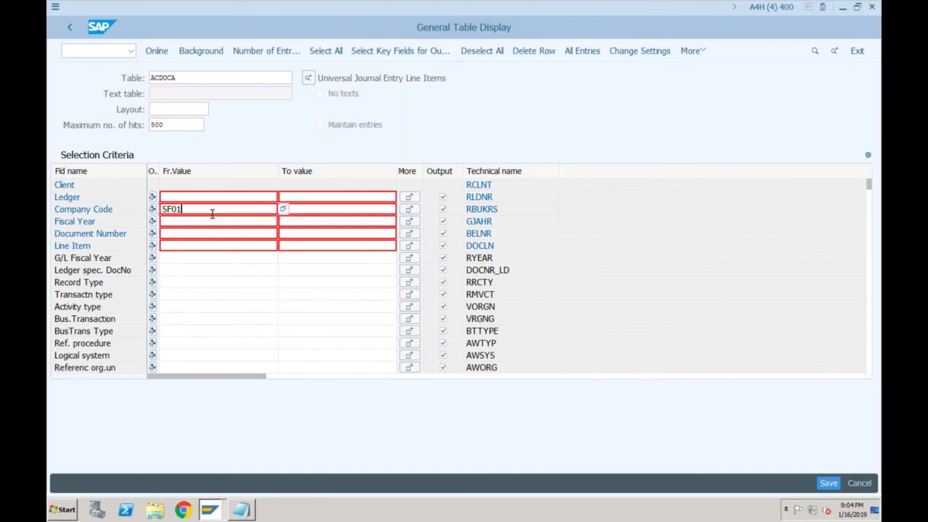
click(69, 29)
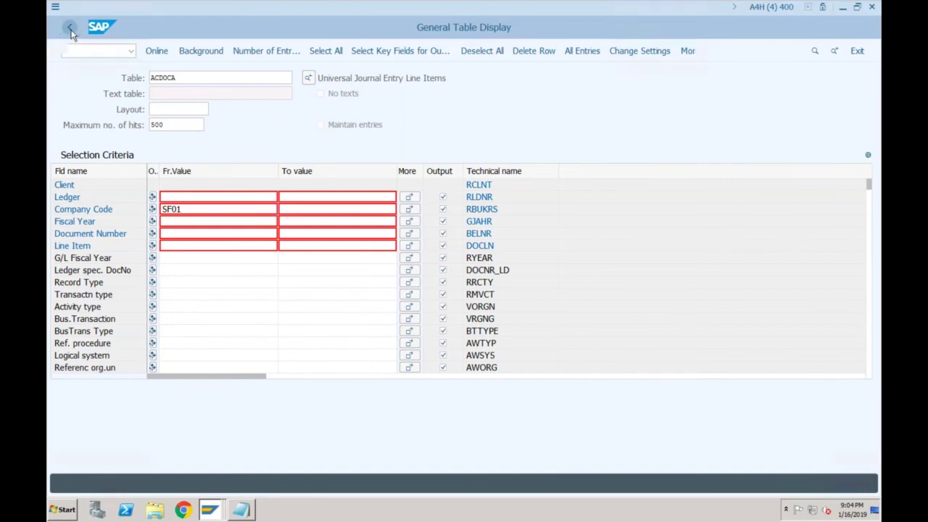
Run SE16N, list the FAGLFLEXA general ledger line items for company code SF01 and return to the selection
click(118, 55)
text(se16n)
key(Return)
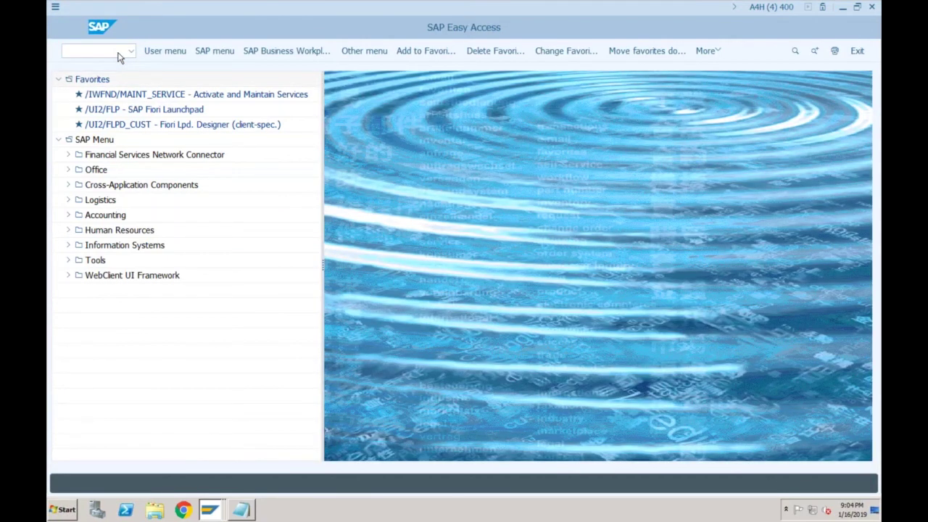
text(aaglflexa)
key(Return)
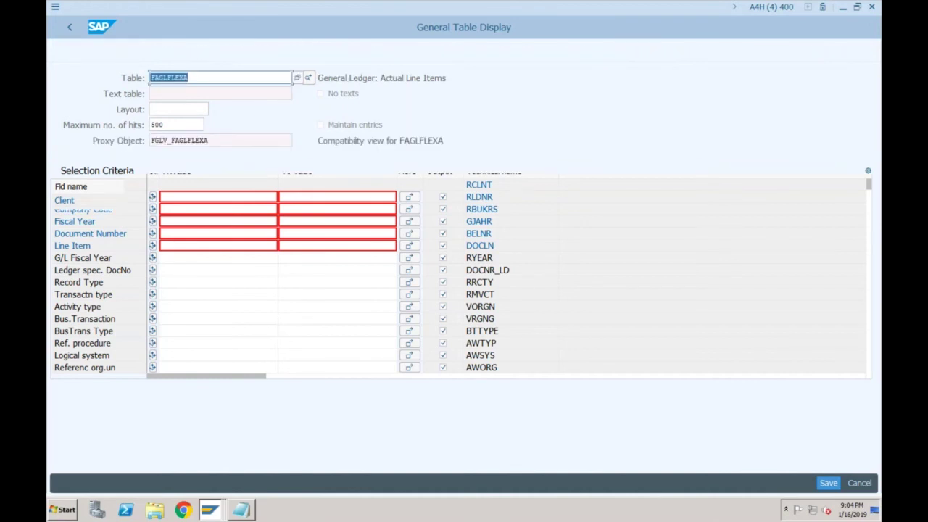
click(165, 248)
text(SF01)
key(shift+Home)
click(154, 55)
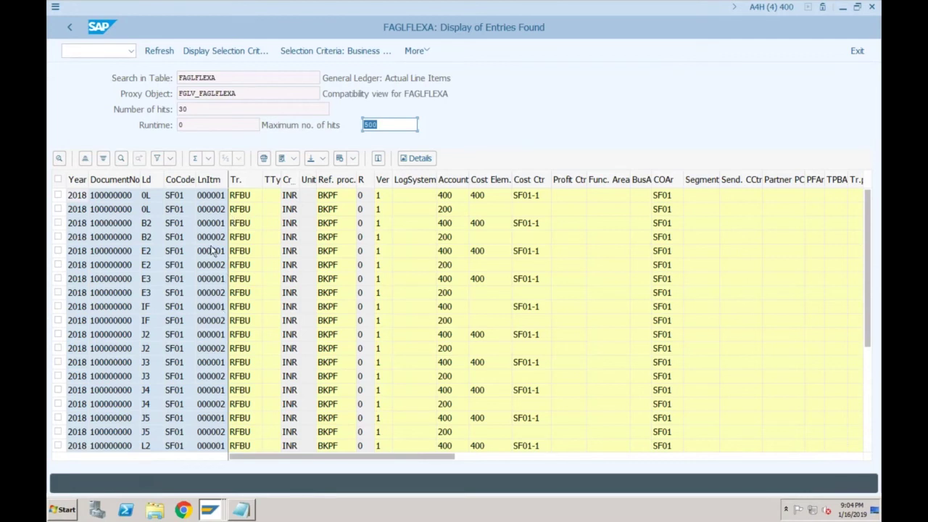
click(177, 308)
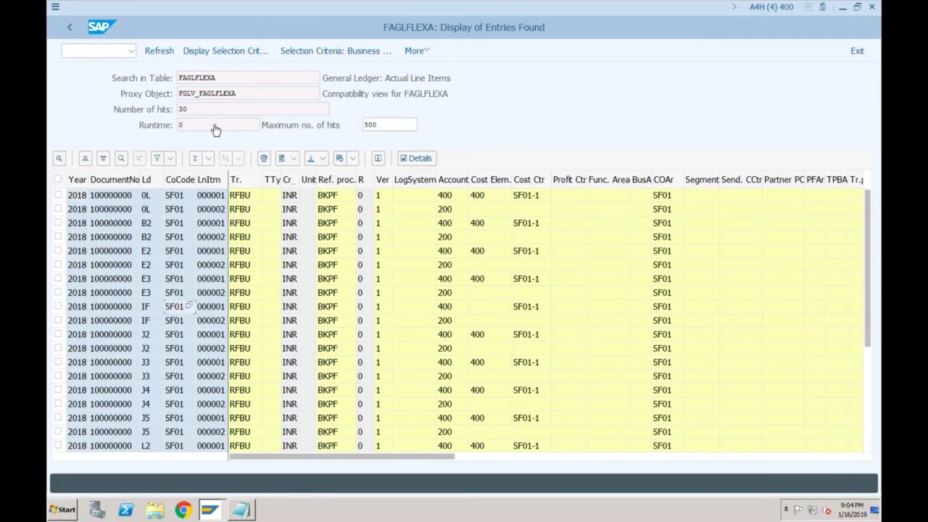
click(74, 26)
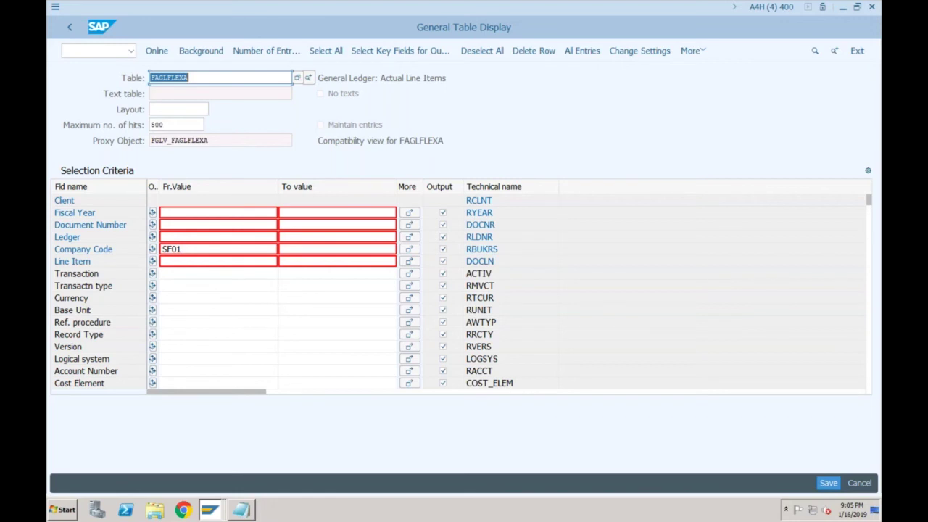
Highlight the proxy object description of table FAGLFLEXA, narrowing the selection to the words "Compatibility view"
drag(319, 143, 448, 138)
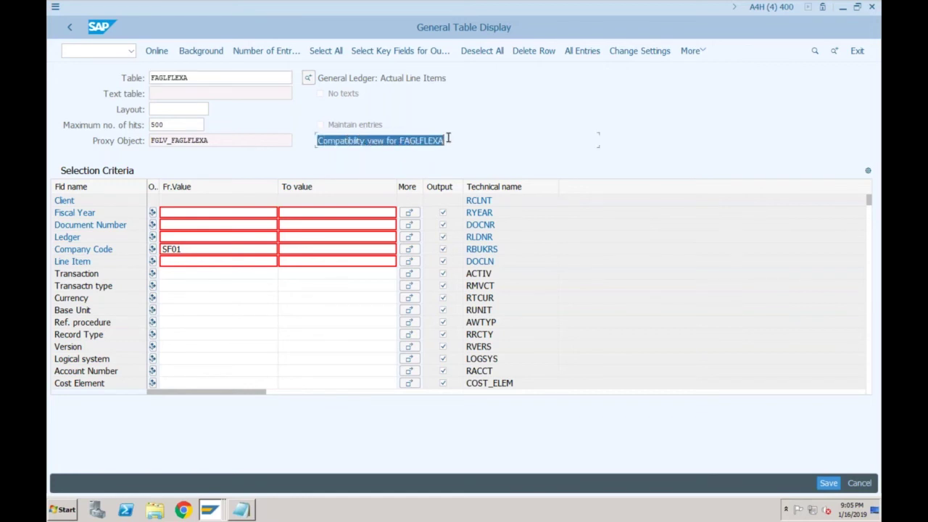
click(378, 141)
drag(378, 141, 318, 142)
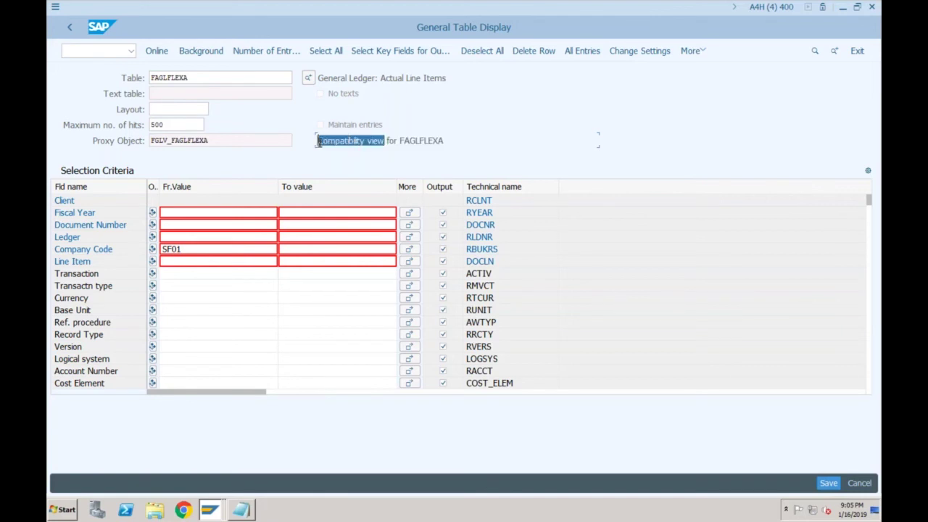
Highlight the proxy object name FGLV_FAGLFLEXA of table FAGLFLEXA
click(273, 143)
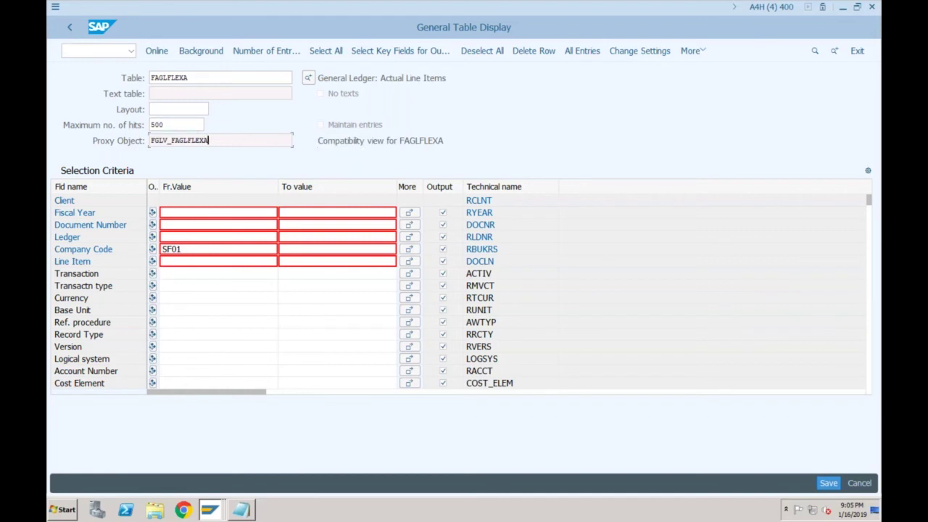
drag(208, 140, 150, 141)
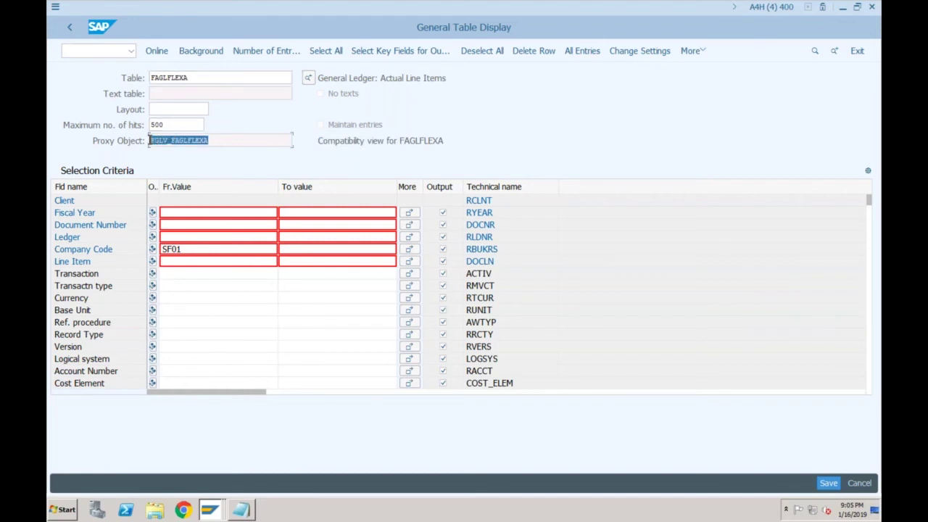
Replace the table name with BSEG and load its selection criteria
click(70, 29)
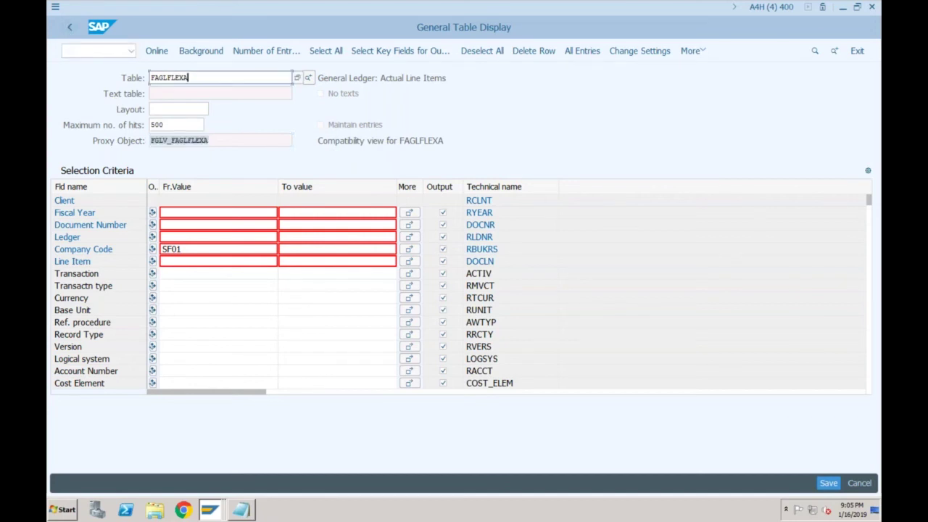
key(BackSpace)
key(BackSpace)
key(BackSpace)
key(BackSpace)
key(BackSpace)
key(BackSpace)
key(BackSpace)
key(BackSpace)
key(BackSpace)
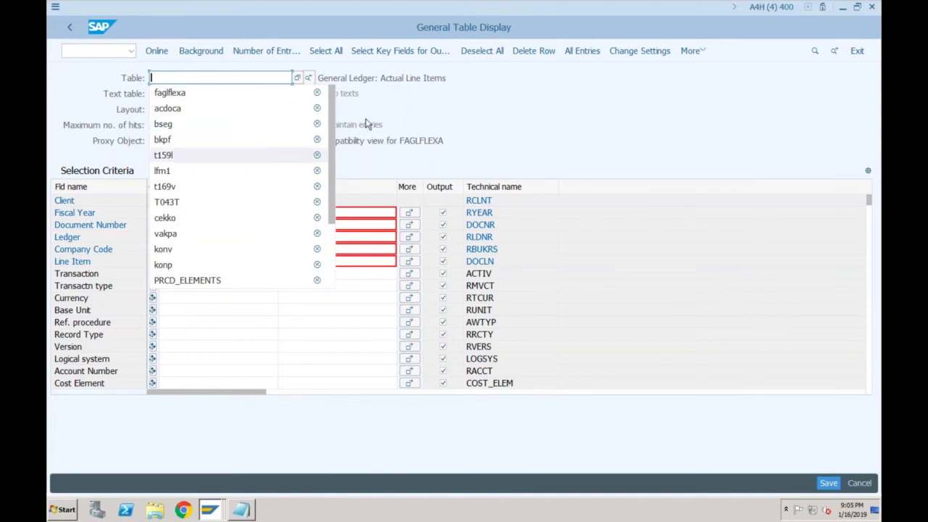
key(Escape)
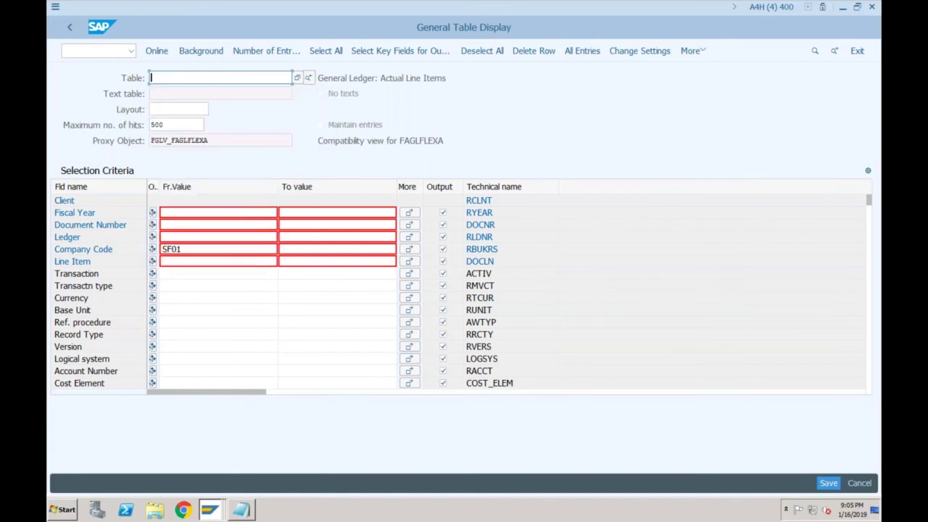
text(bseg)
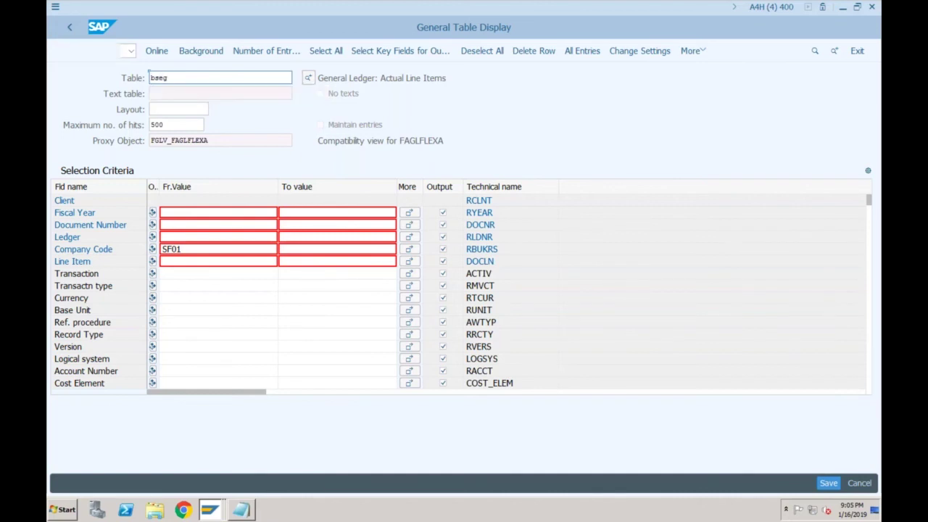
key(Return)
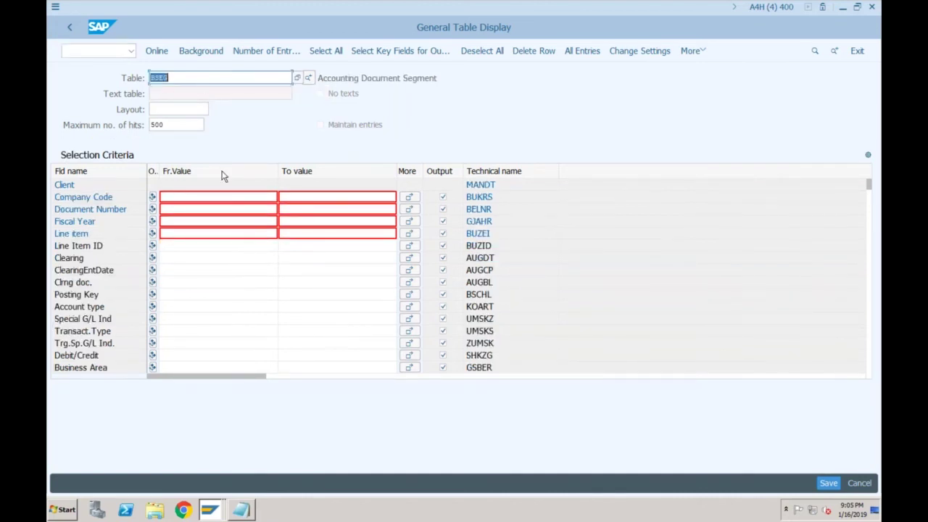
List the BSEG entries for company code SF01 again and go back to the table selection
click(164, 196)
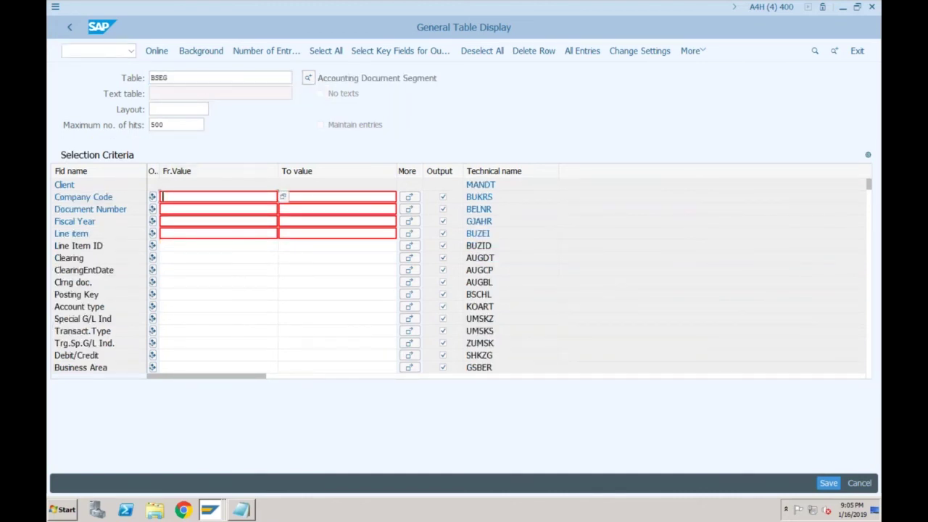
text(sf01)
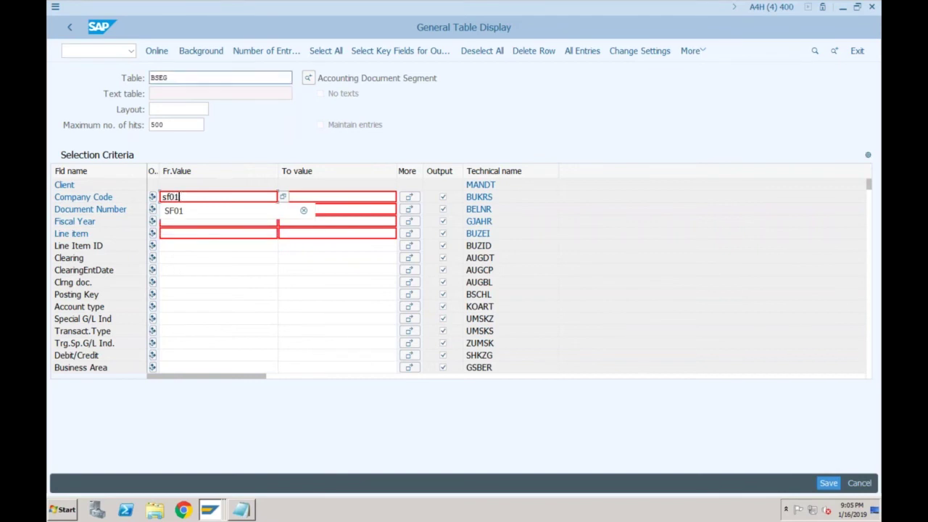
click(157, 52)
click(158, 52)
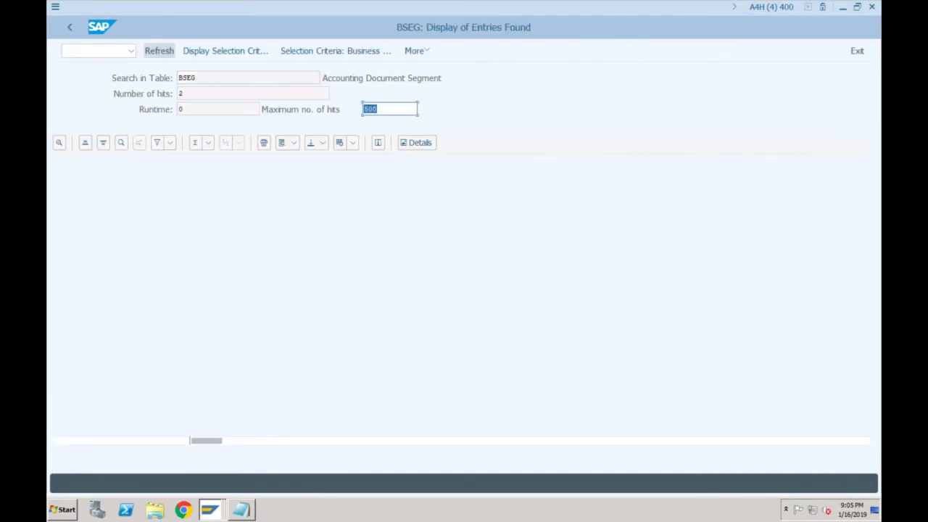
click(227, 80)
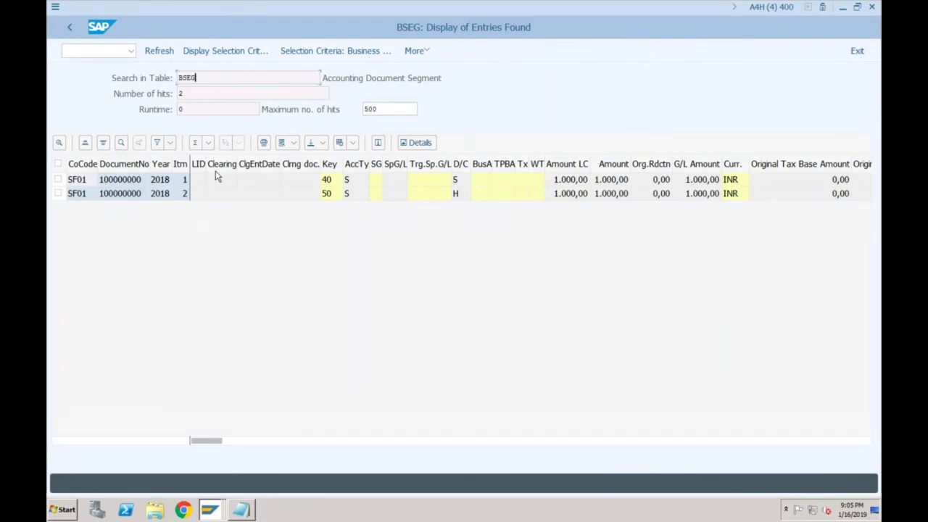
click(70, 28)
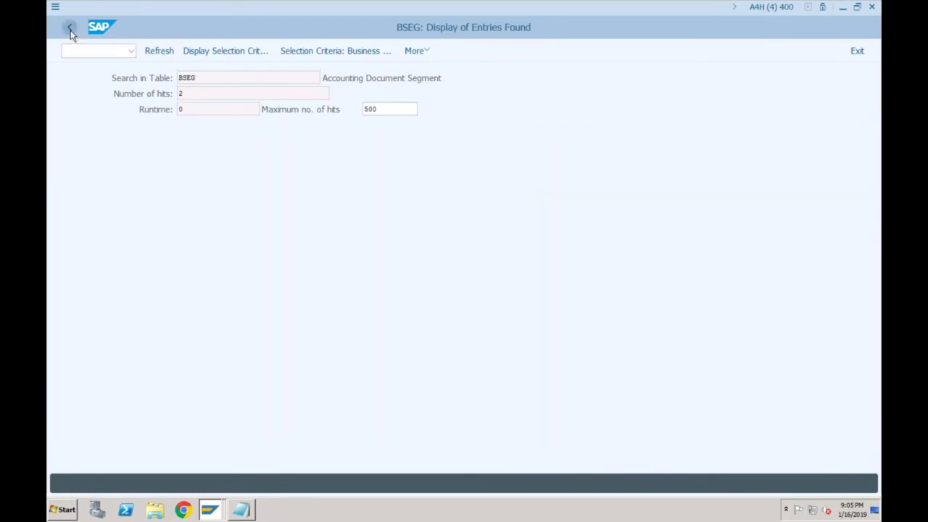
Set the table to ACDOCA and list its universal journal entries for company code SF01
click(179, 109)
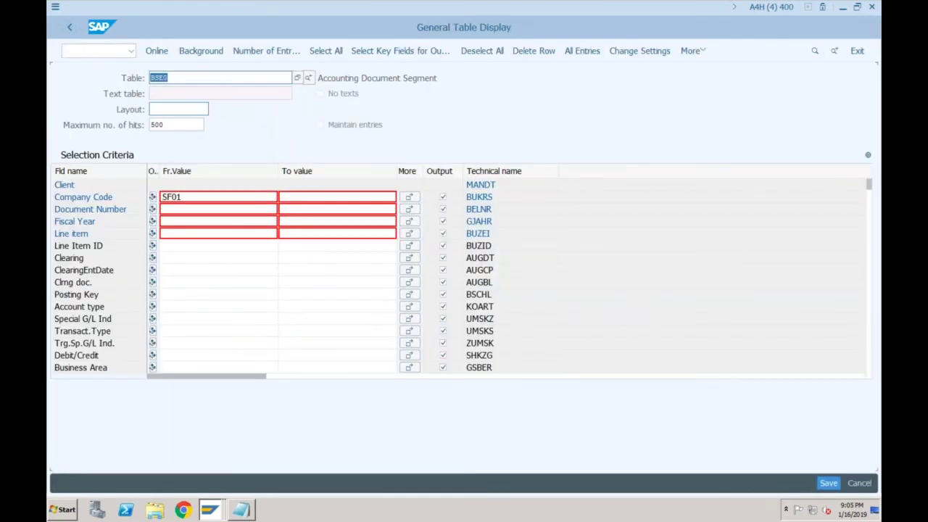
text(acdoca)
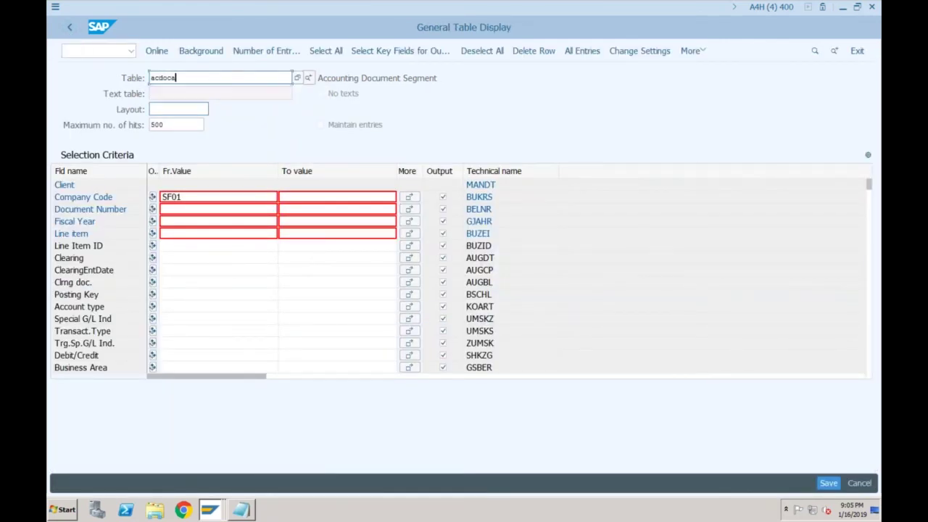
key(Return)
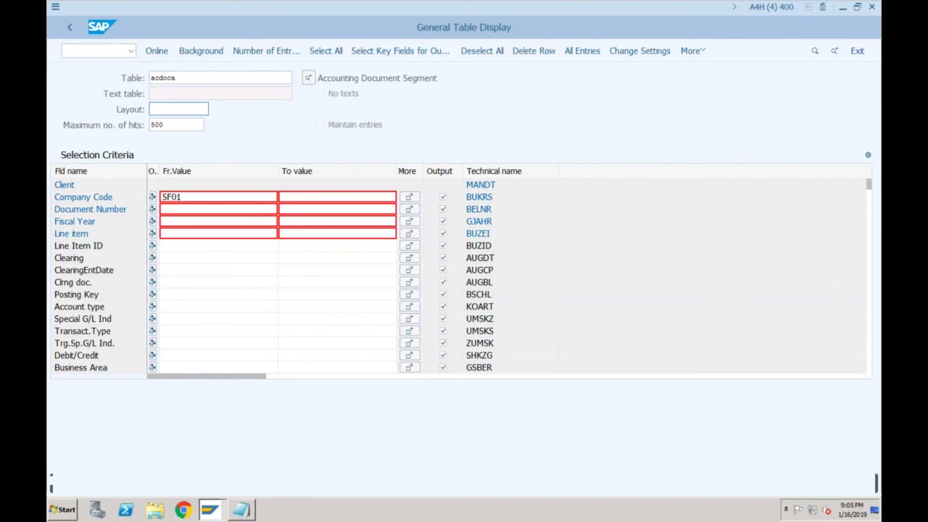
text(sf01)
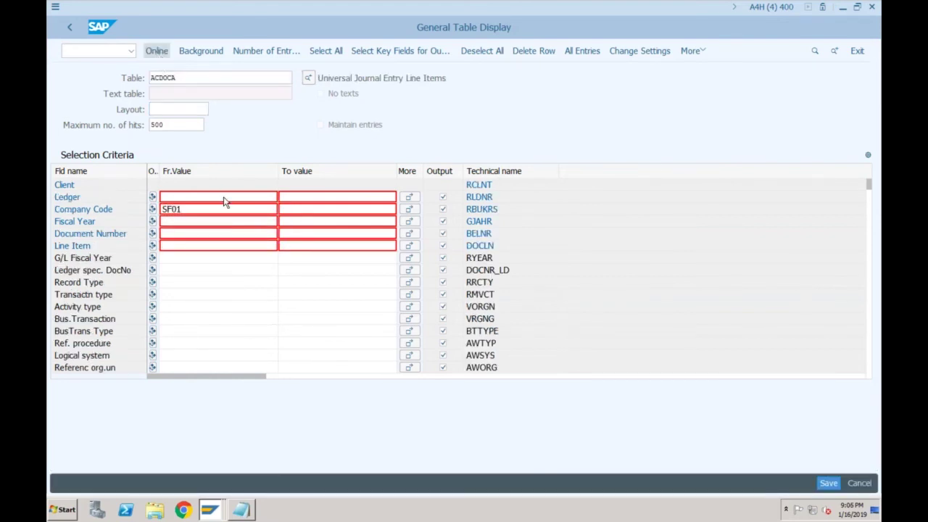
key(F8)
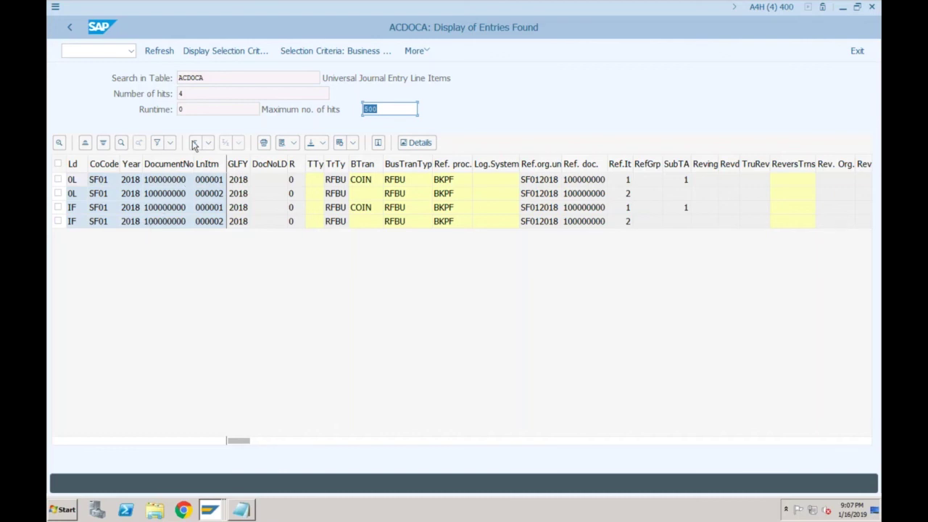
key(Tab)
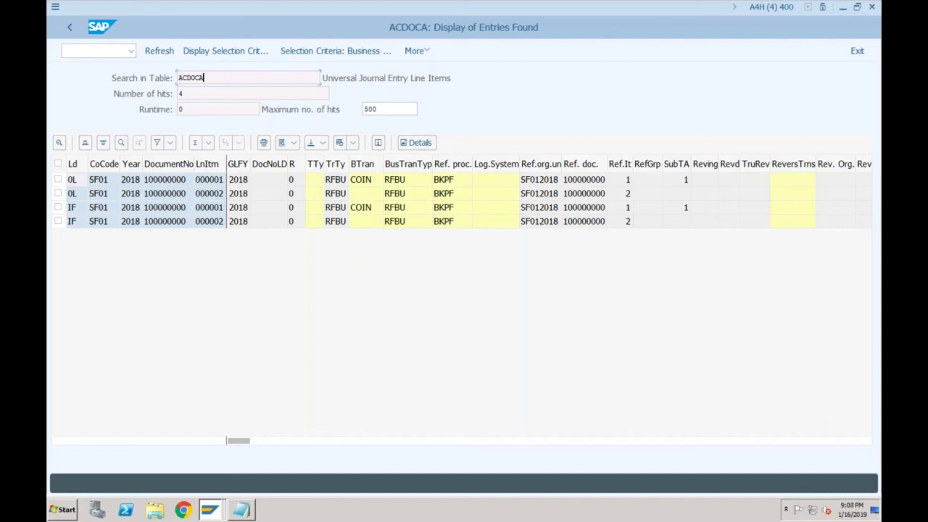
Switch to the posted document's data entry view, list its related accounting documents and mark the controlling and accounting document entries
click(208, 502)
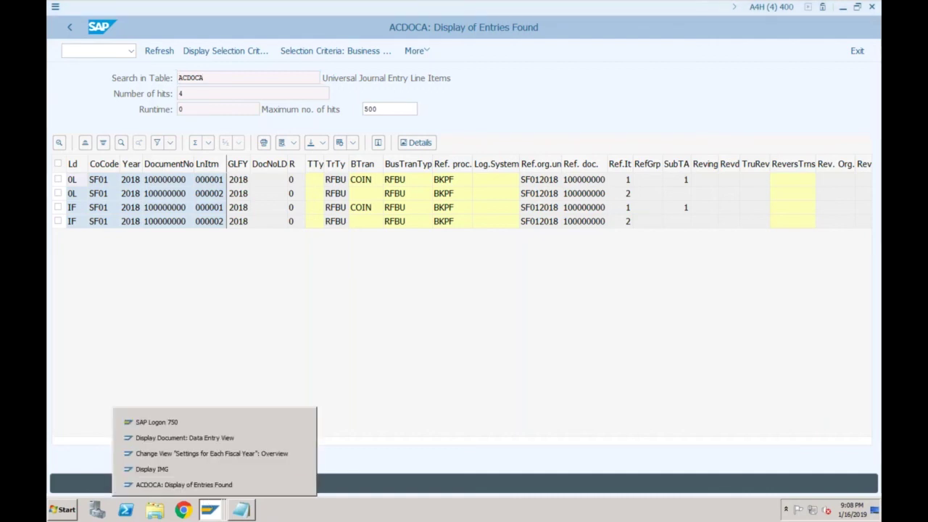
click(214, 438)
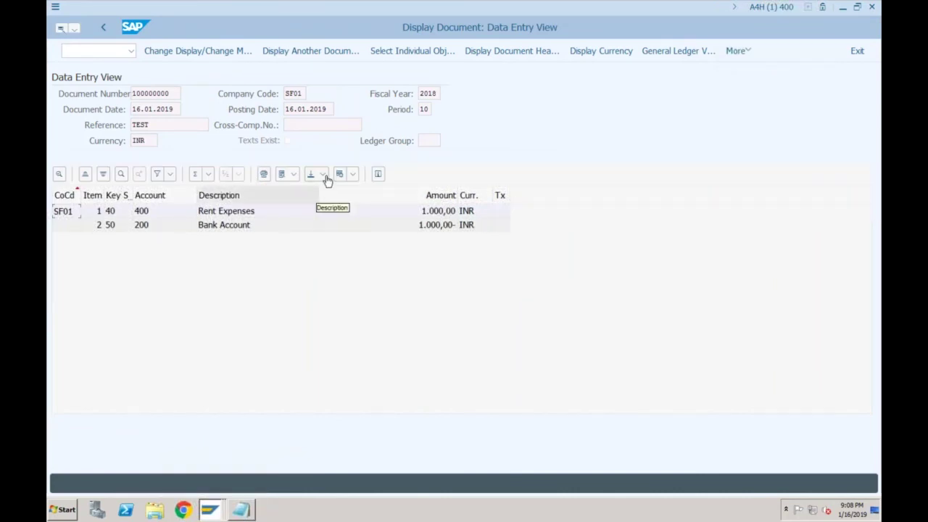
click(750, 57)
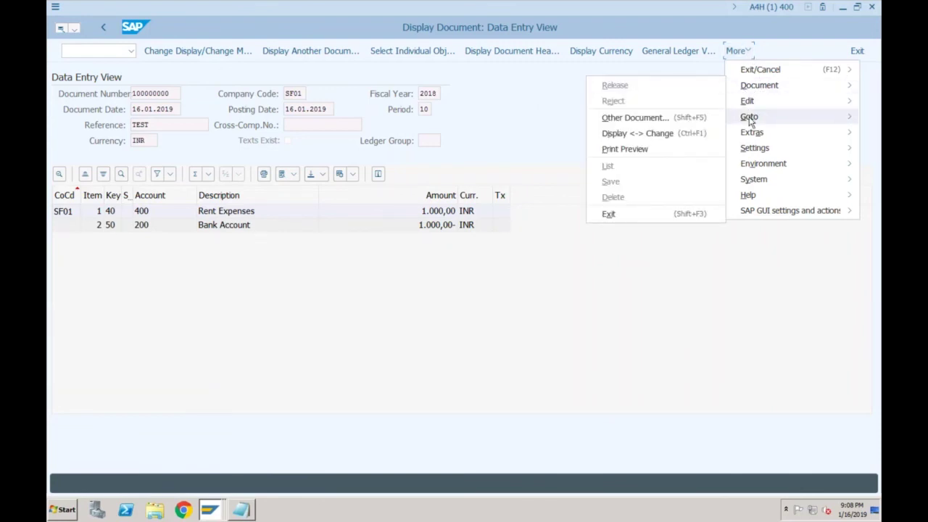
mouse_move(750, 137)
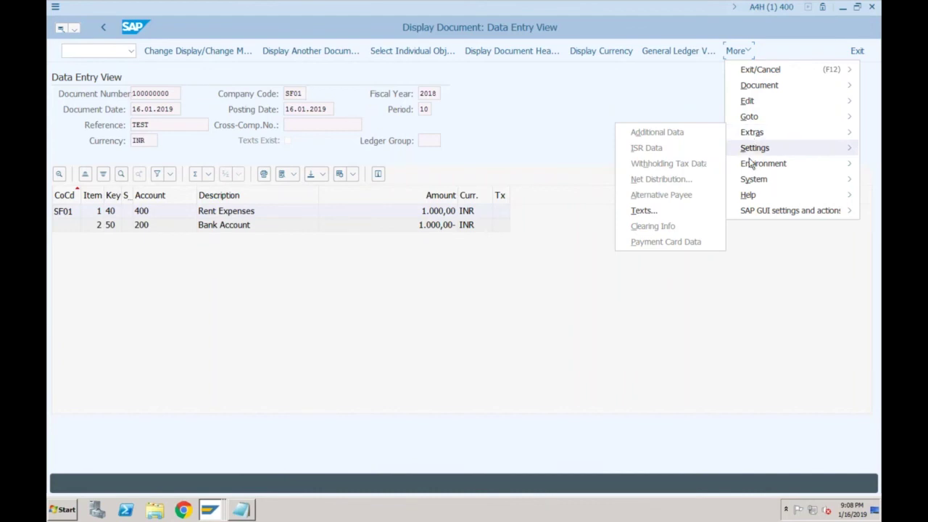
mouse_move(748, 195)
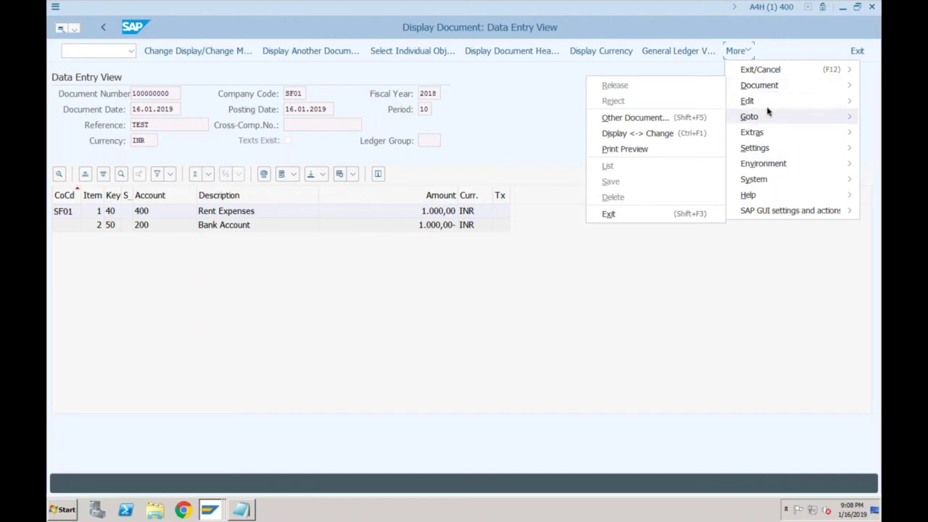
mouse_move(769, 105)
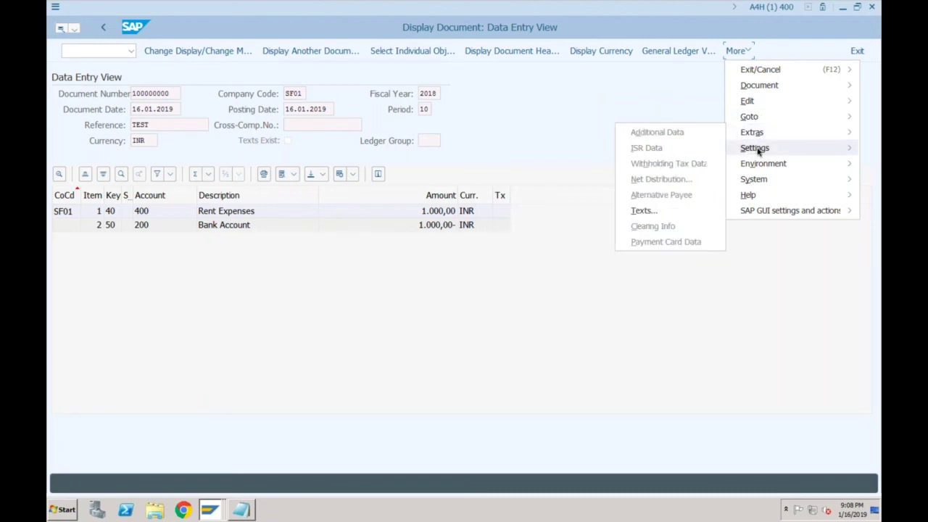
mouse_move(758, 166)
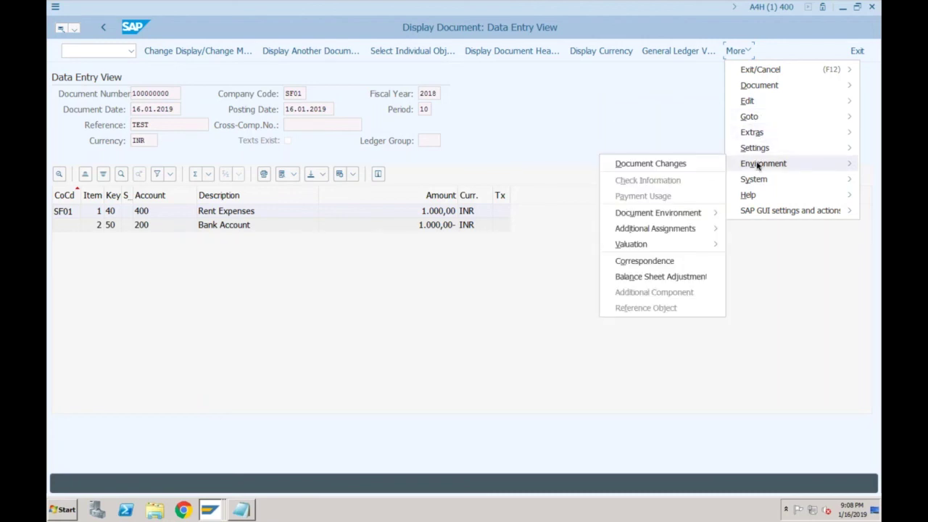
mouse_move(690, 215)
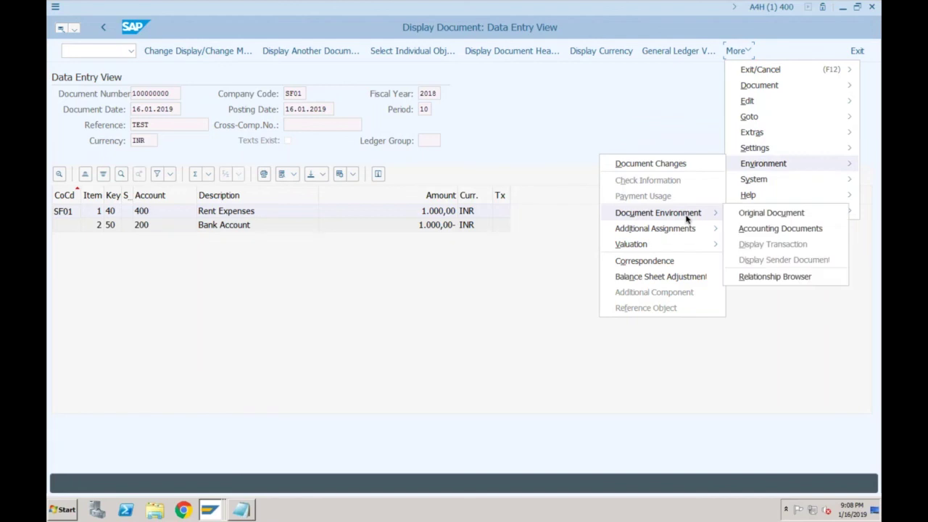
click(754, 230)
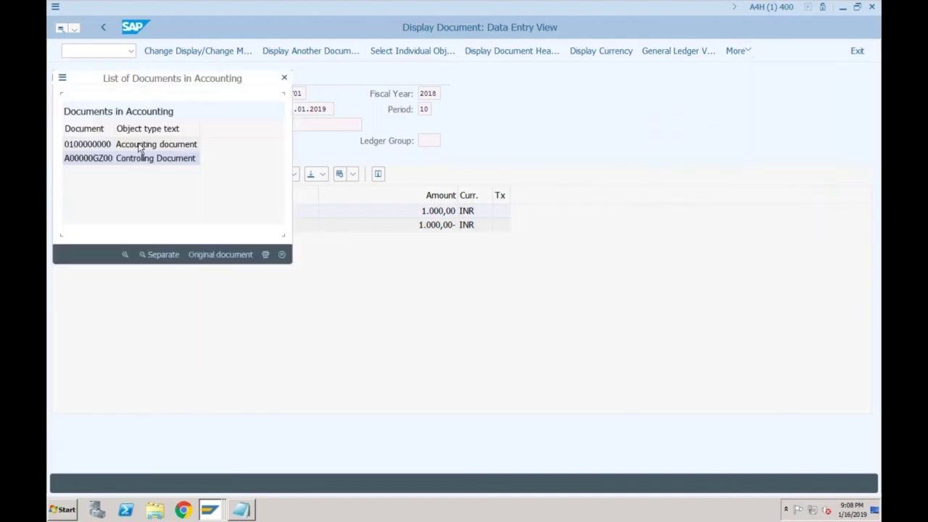
click(140, 161)
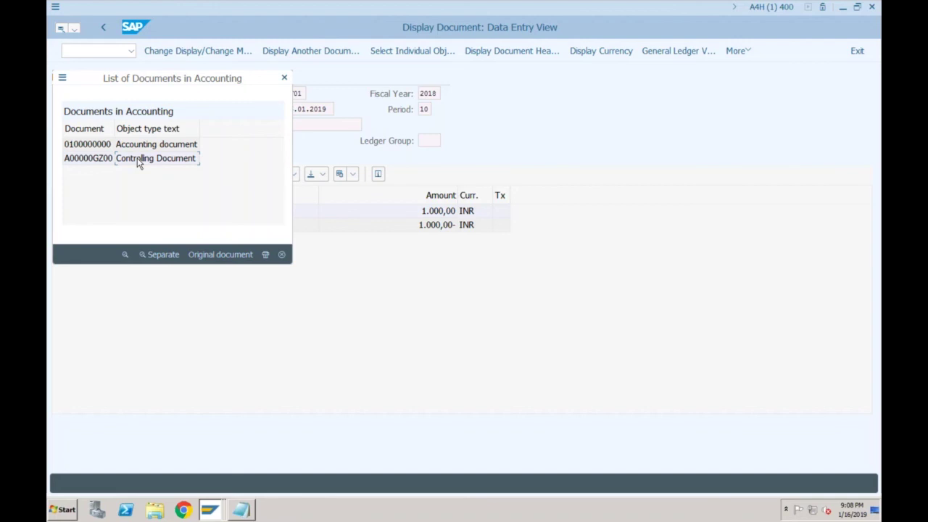
click(86, 147)
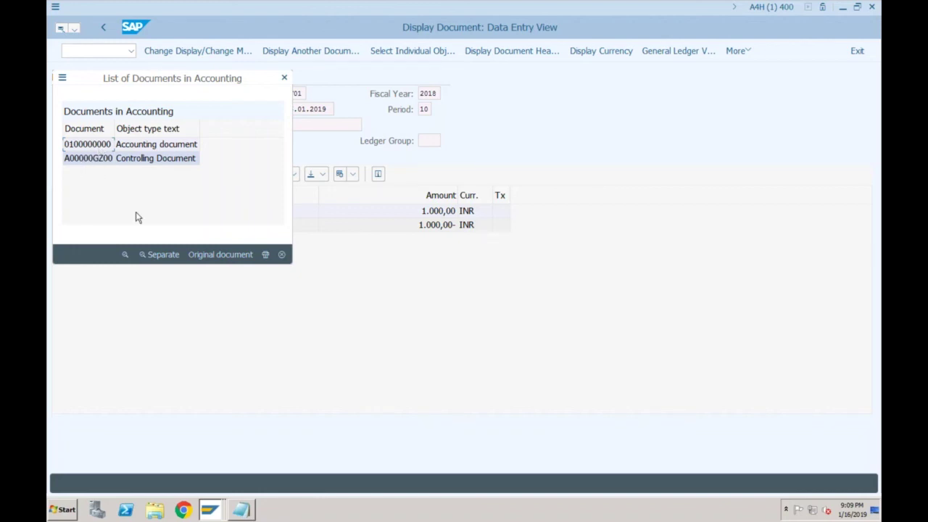
Return to the ACDOCA line items and examine the business transaction, account, cost center, controlling area and currency amount columns
click(212, 510)
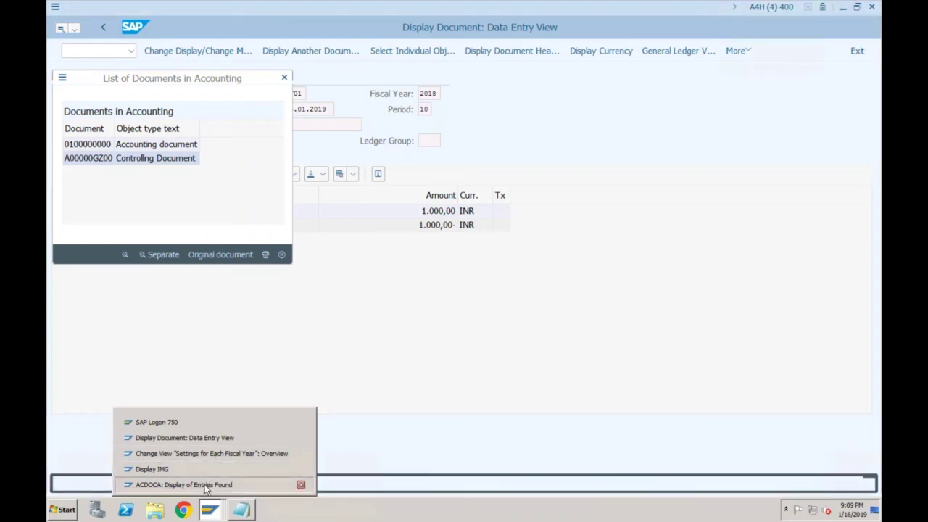
click(207, 484)
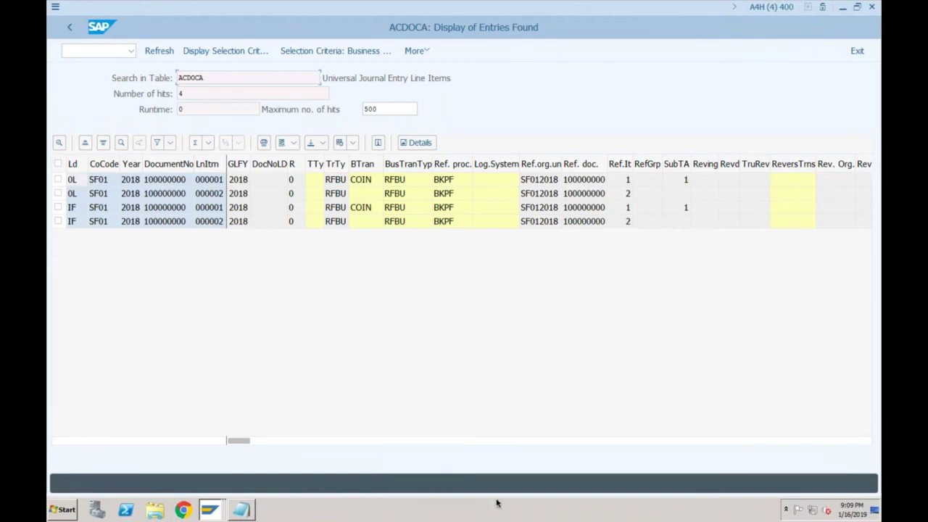
click(363, 179)
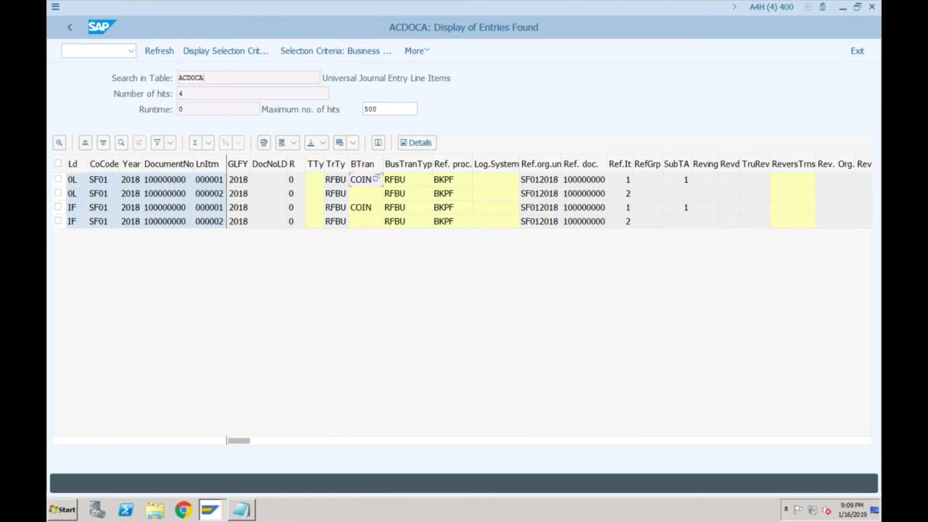
click(387, 442)
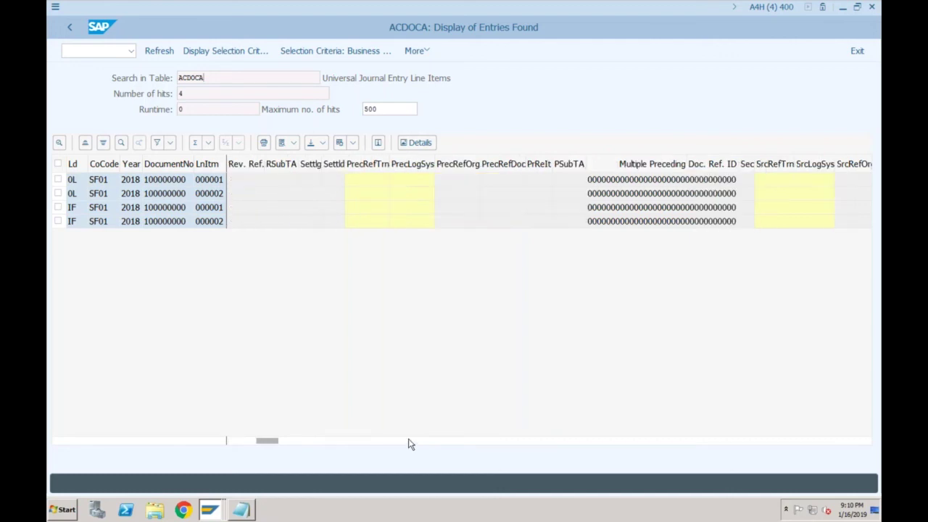
click(408, 442)
click(436, 442)
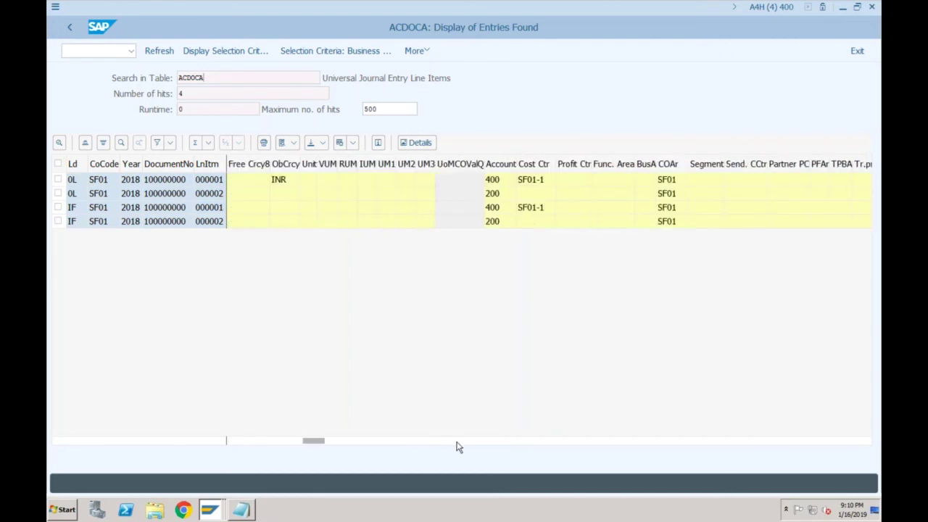
click(337, 442)
click(314, 442)
click(532, 441)
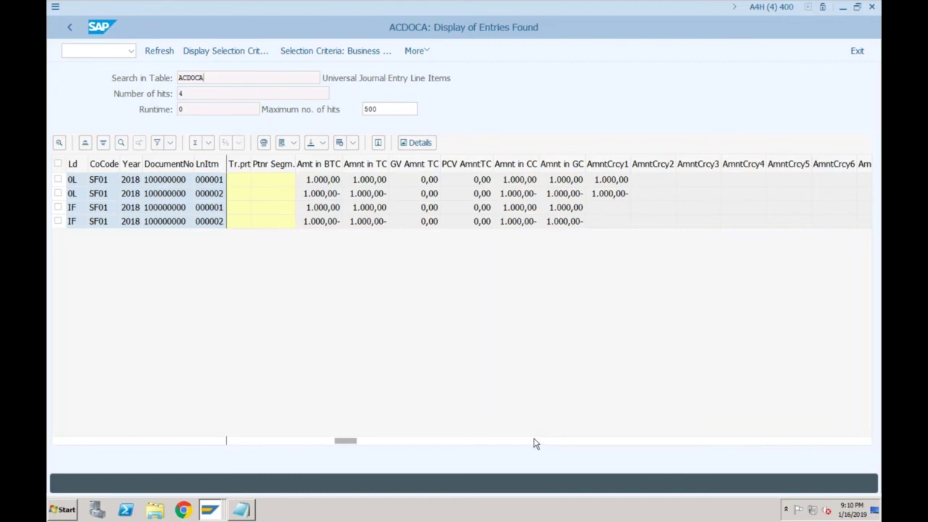
Review the transaction type, business transaction and reference document columns of the ACDOCA line items
click(305, 442)
click(255, 441)
click(255, 441)
click(240, 442)
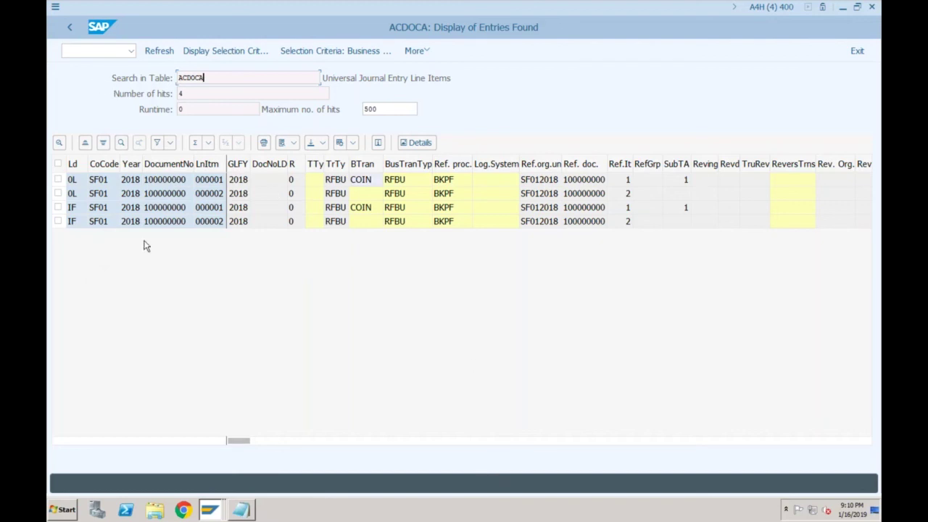
Switch to the session with the fiscal year version settings and go back to the IMG structure
click(210, 509)
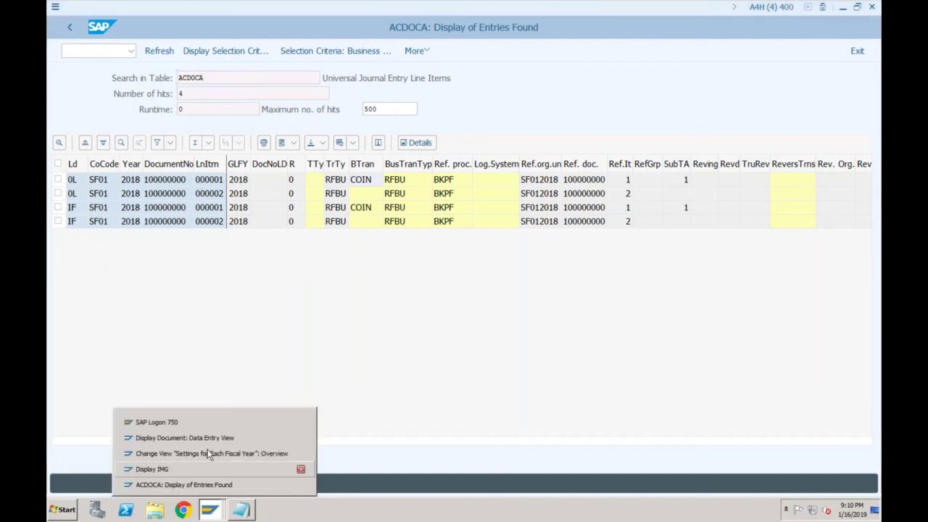
click(206, 454)
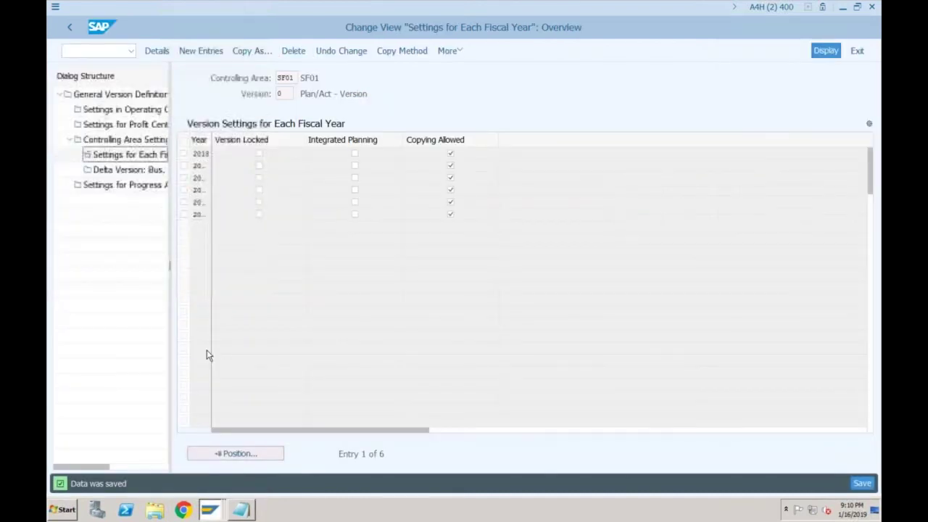
click(71, 29)
click(72, 33)
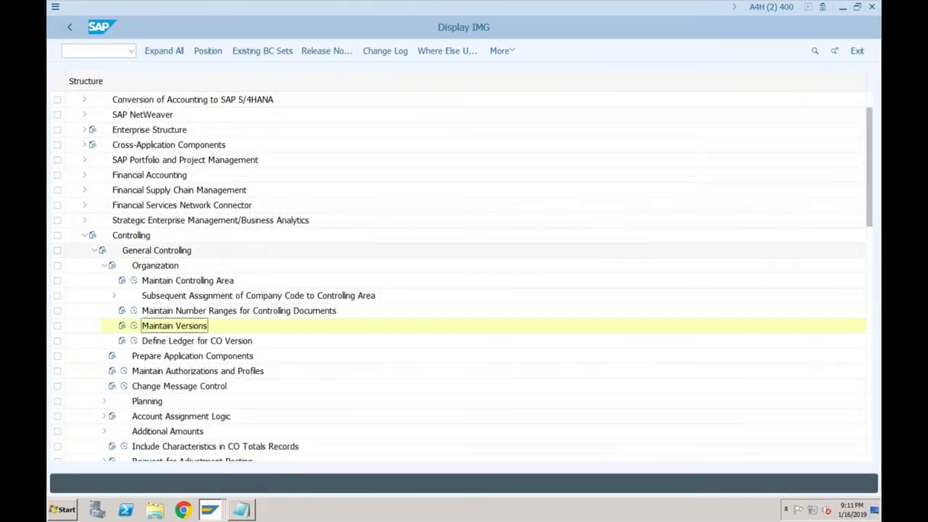
Collapse Controlling and open Define Settings for Ledgers and Currency Types under Financial Accounting Global Settings
click(84, 235)
click(84, 177)
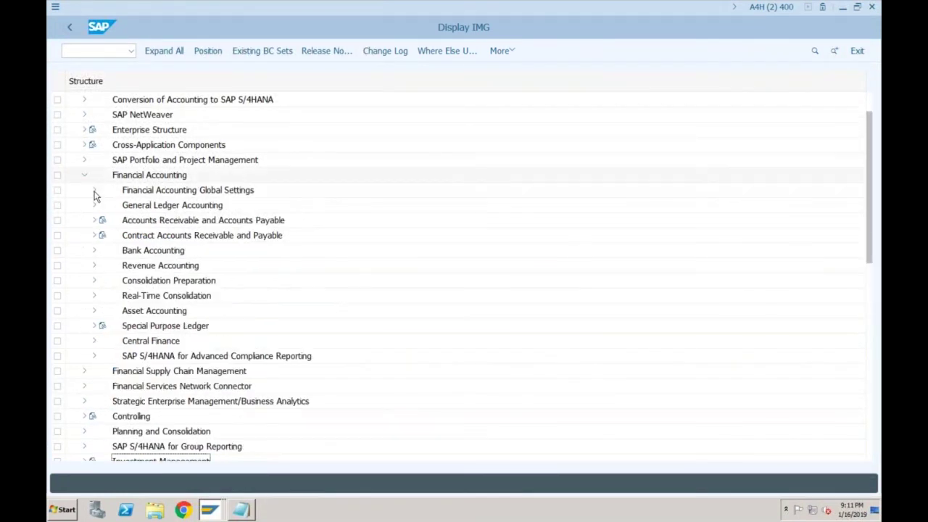
click(94, 190)
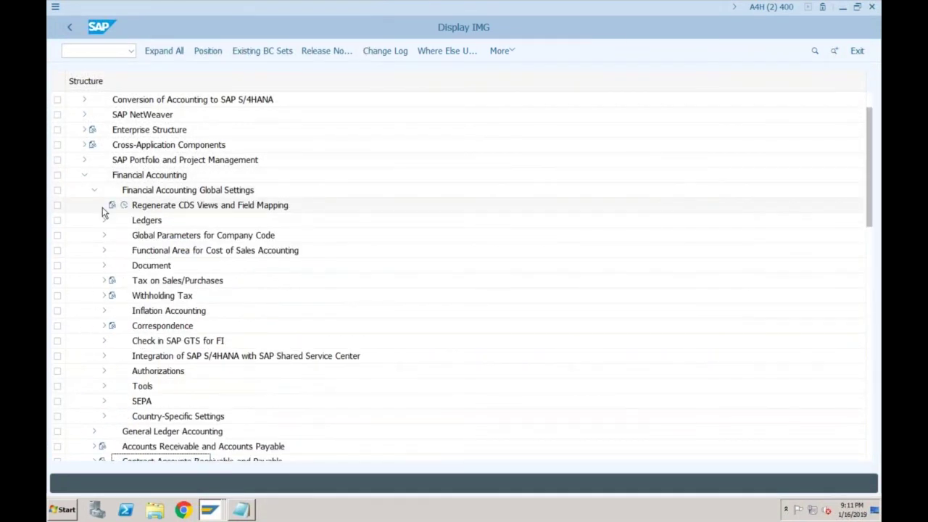
click(104, 220)
click(113, 251)
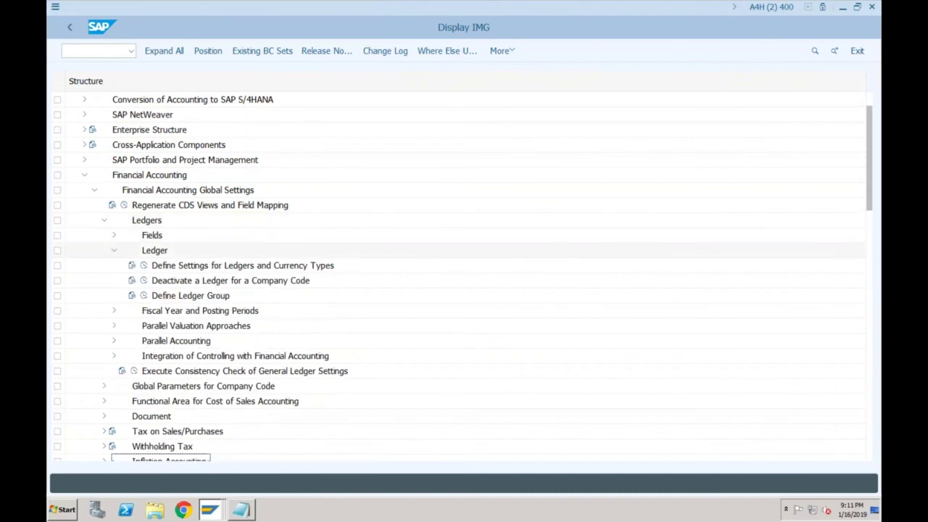
click(144, 265)
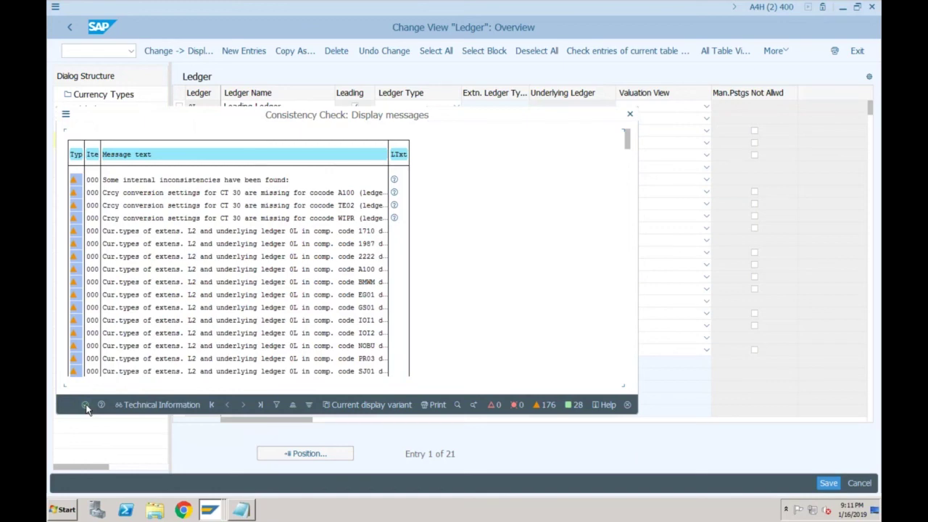
Dismiss the consistency check messages and examine the currency types in company code SF01's detailed settings for ledger 0L
click(85, 406)
click(84, 405)
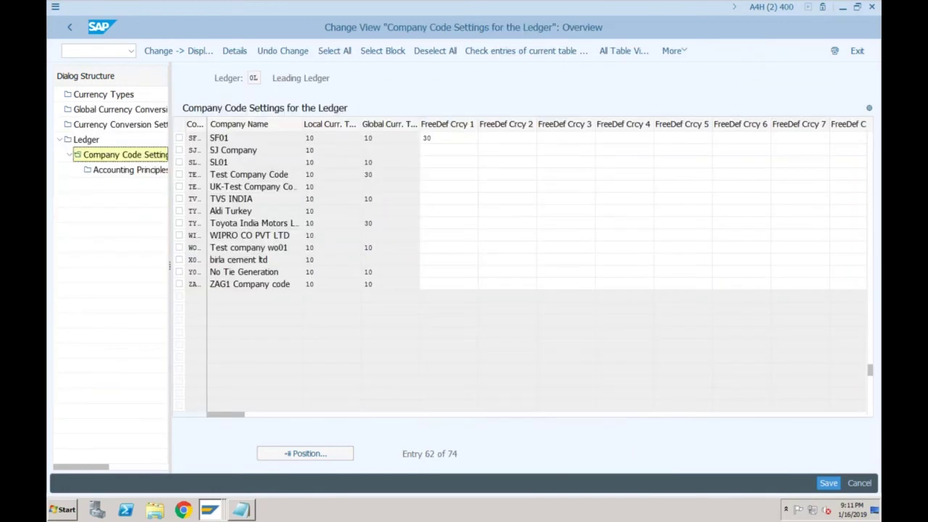
key(F2)
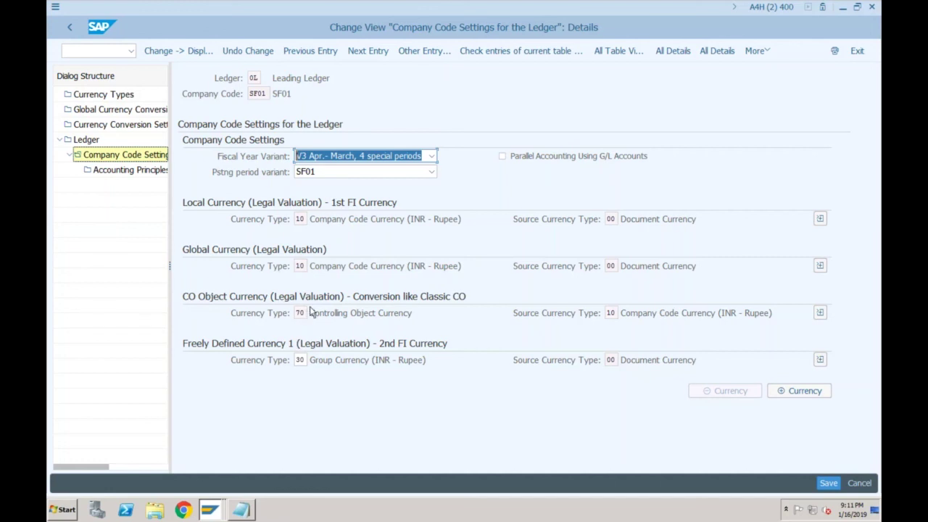
click(301, 266)
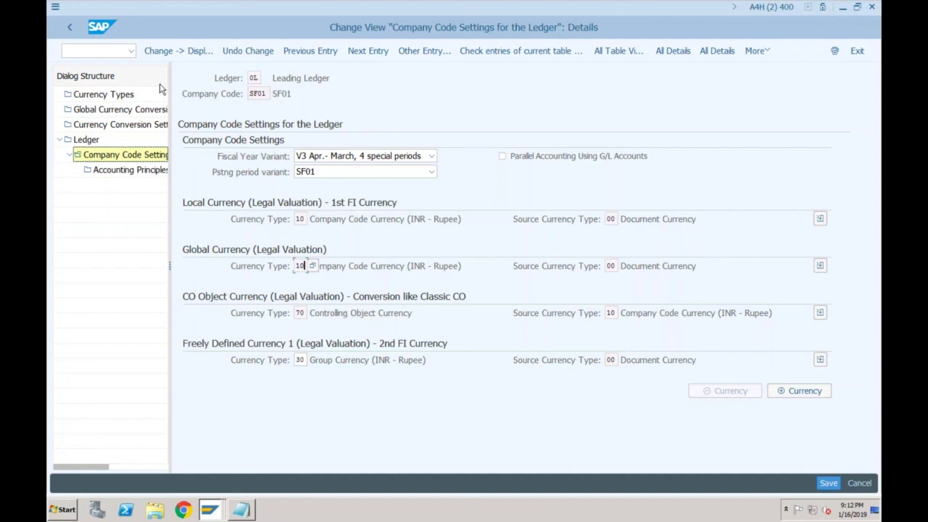
Leave the SF01 ledger details, then switch back to the ACDOCA entries and return to the table selection
click(70, 28)
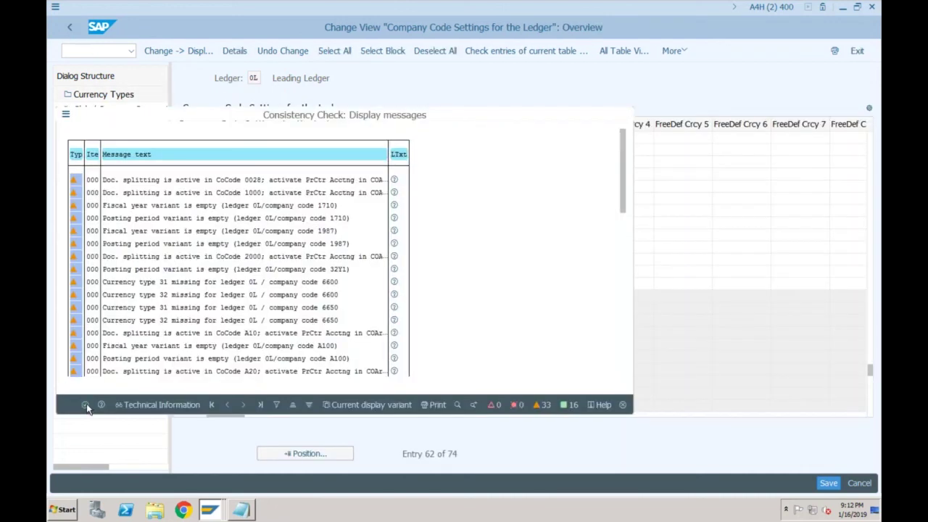
click(87, 404)
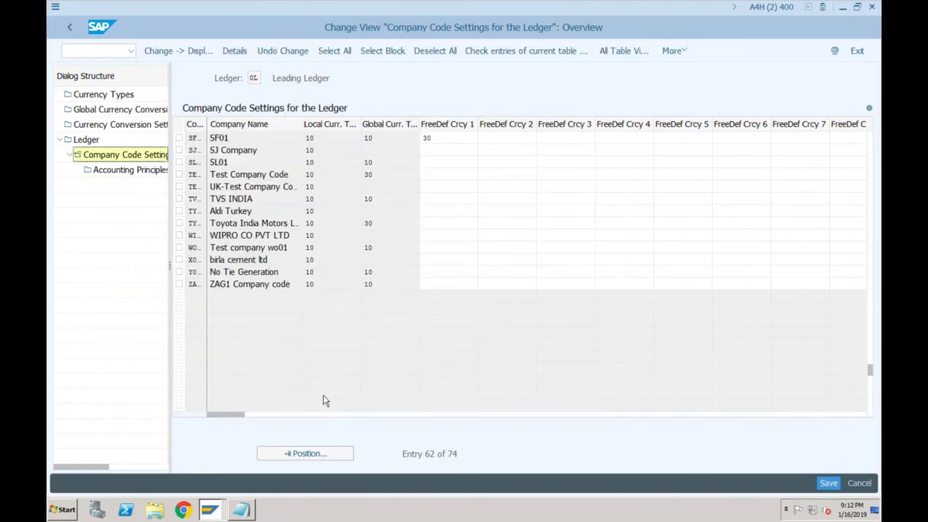
mouse_move(210, 512)
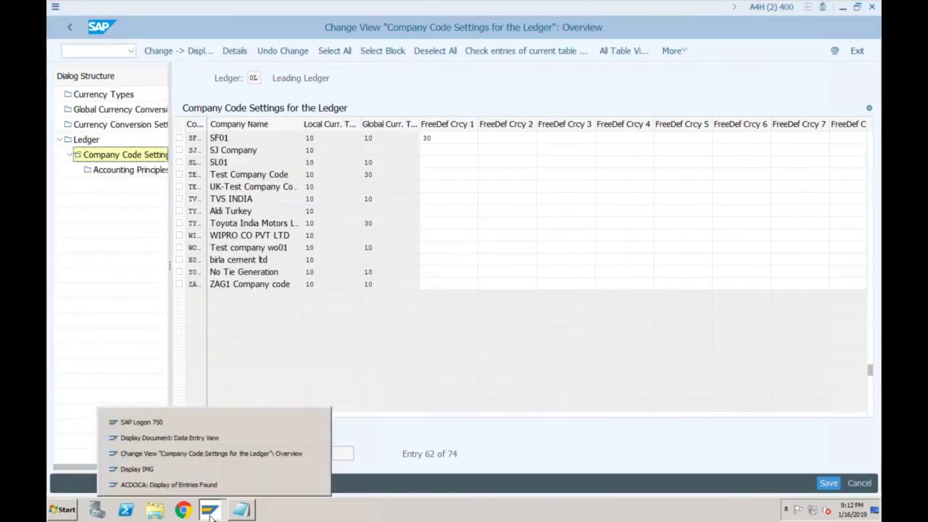
click(200, 485)
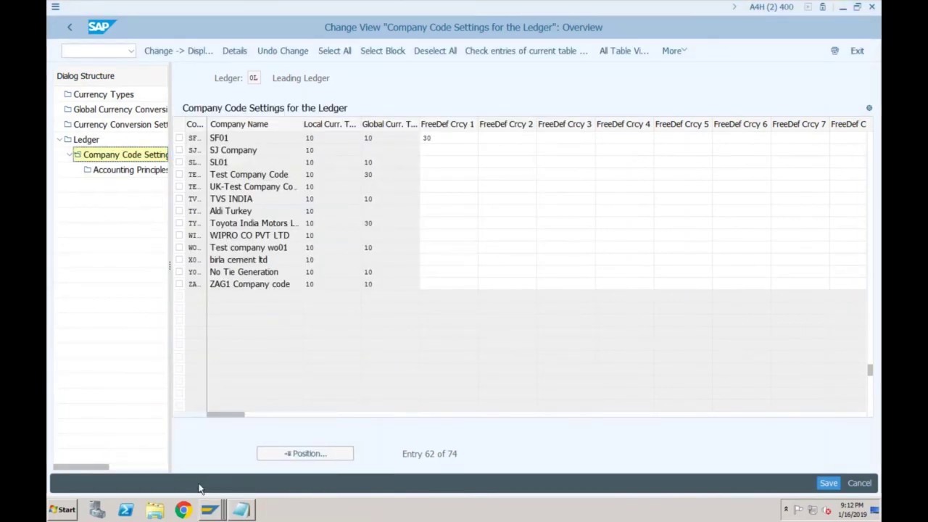
click(71, 29)
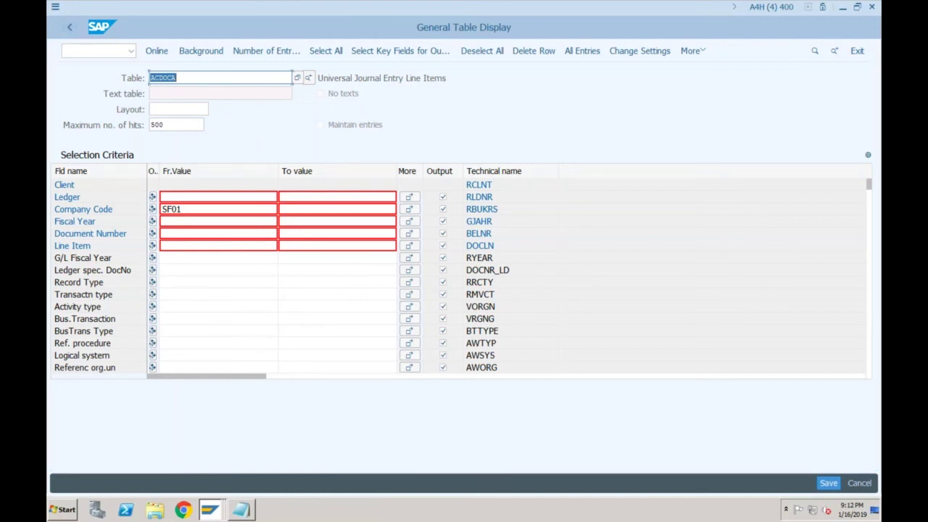
Set the table to SKA1 and list its G/L account master entries for chart of accounts SF01
text(k)
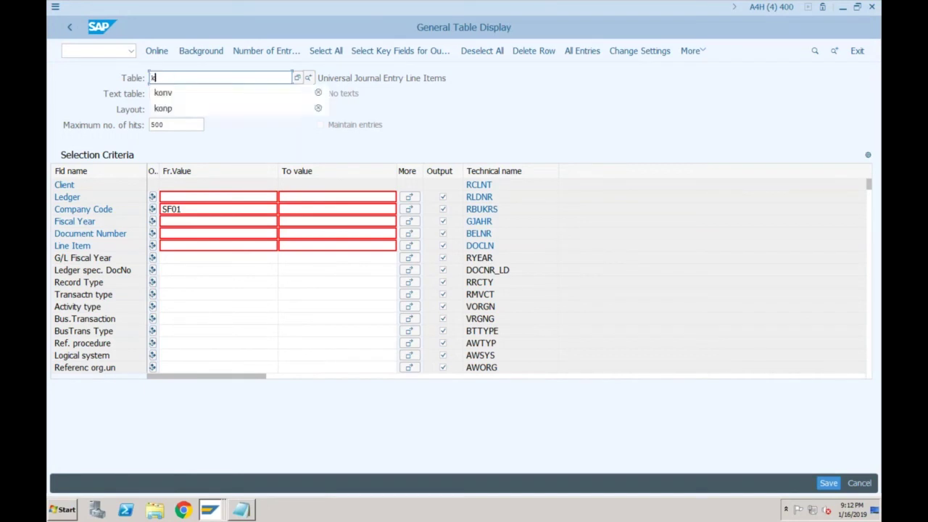
key(BackSpace)
text(ska1)
key(Return)
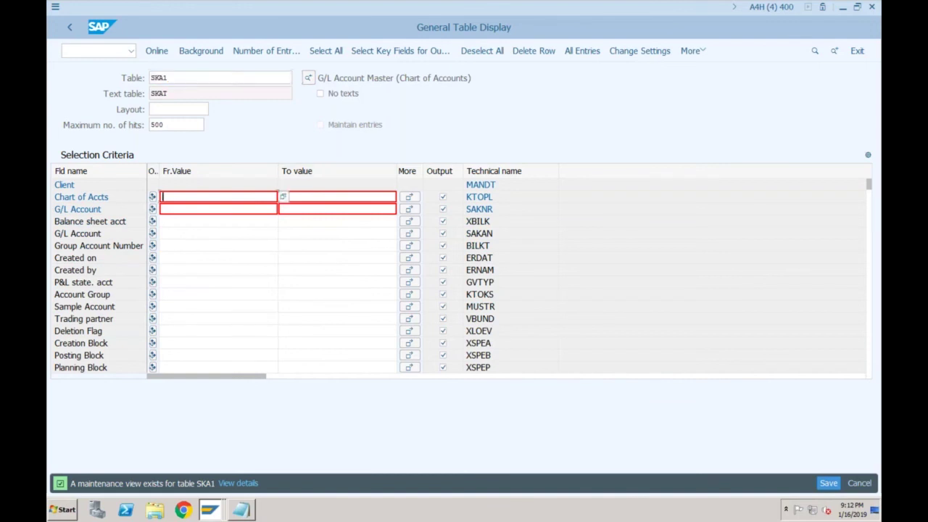
text(sf)
key(Down)
key(Return)
click(156, 50)
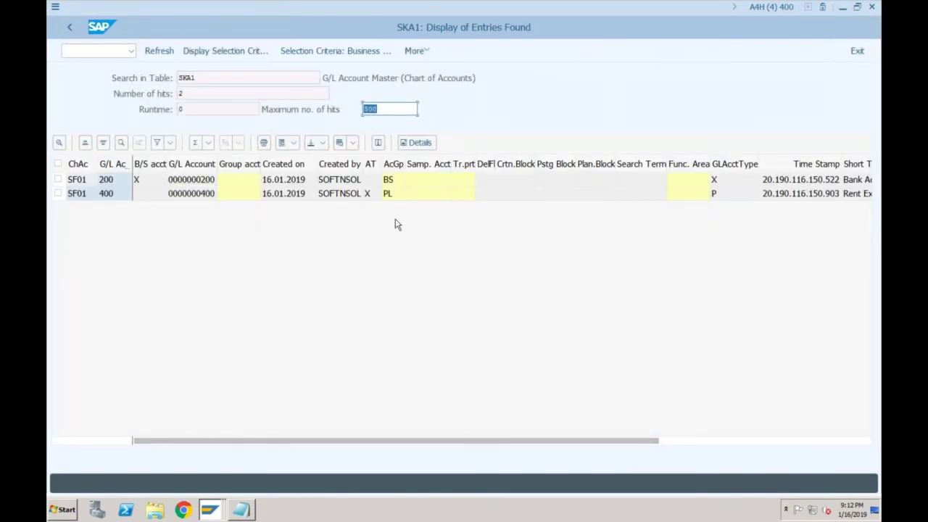
Look up the possible G/L account types for the SKA1 account type field and return to the table selection
click(741, 182)
key(F1)
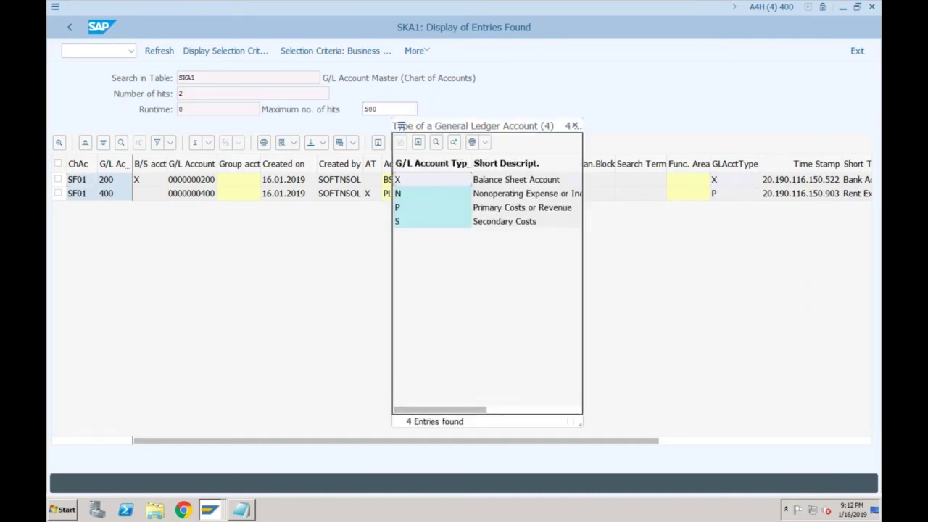
click(575, 126)
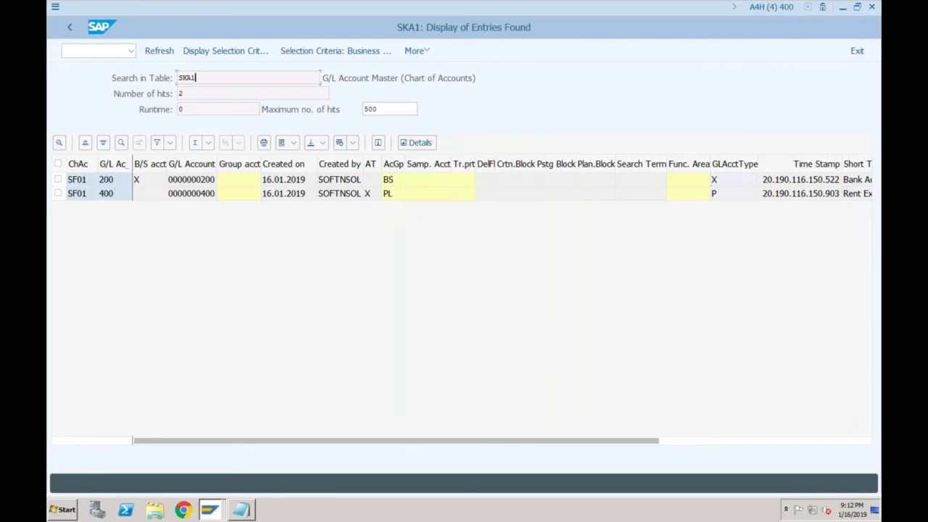
click(71, 29)
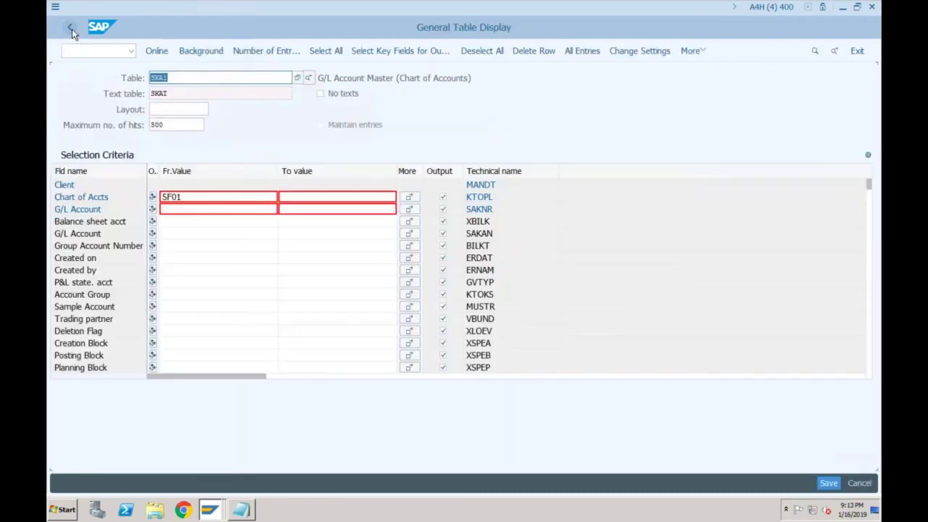
Set the table to SKB1, list its G/L account entries for company code SF01 and return to the table selection
text(sk)
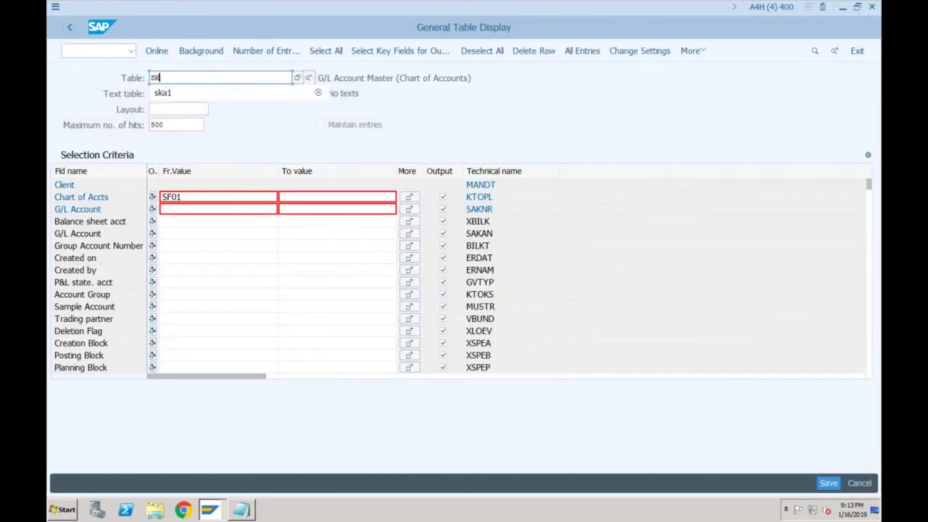
text(b1)
key(Return)
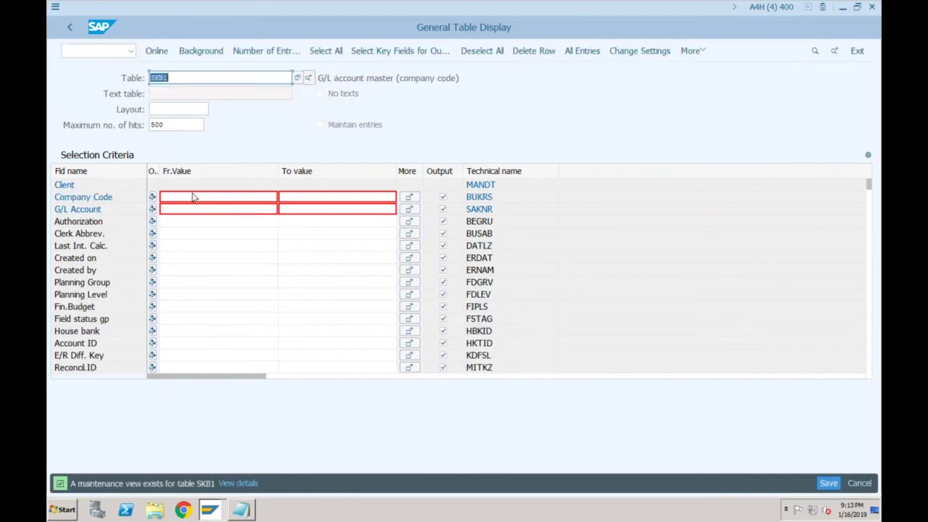
click(193, 197)
text(sf01)
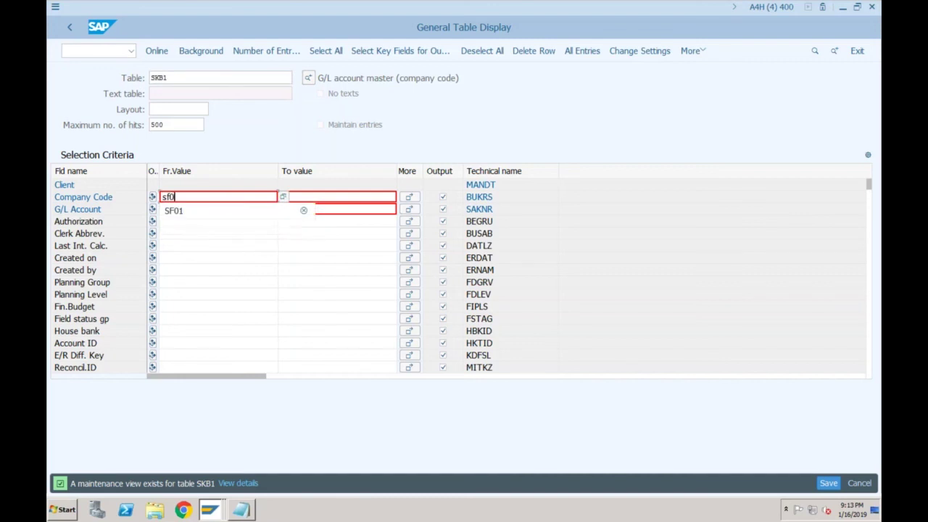
click(156, 52)
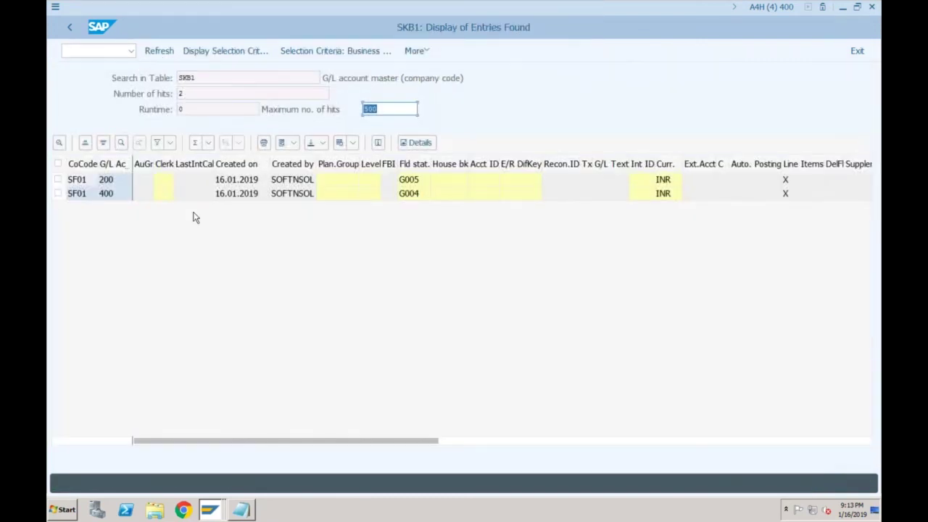
click(70, 29)
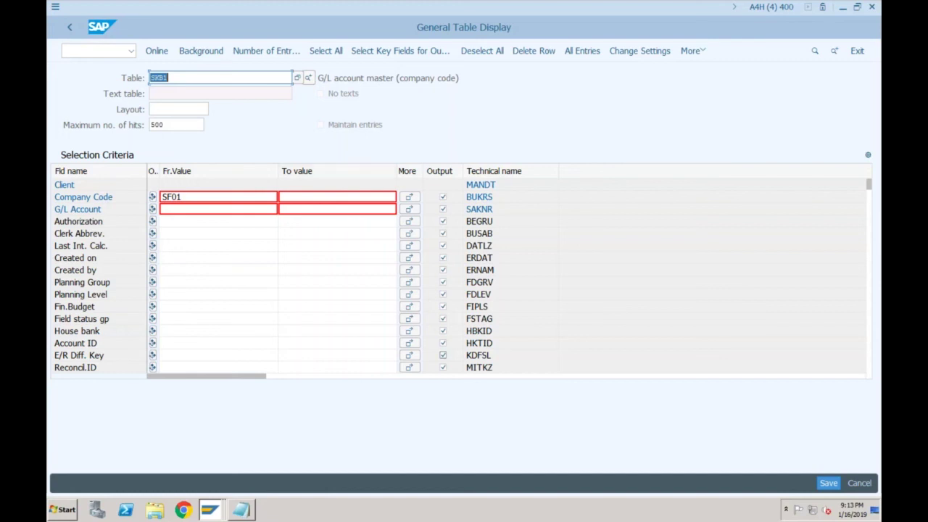
Set the table to CSKA, list its cost elements for chart of accounts SF01 and return to the table selection
click(179, 84)
drag(174, 79, 144, 79)
text(cska1)
key(Return)
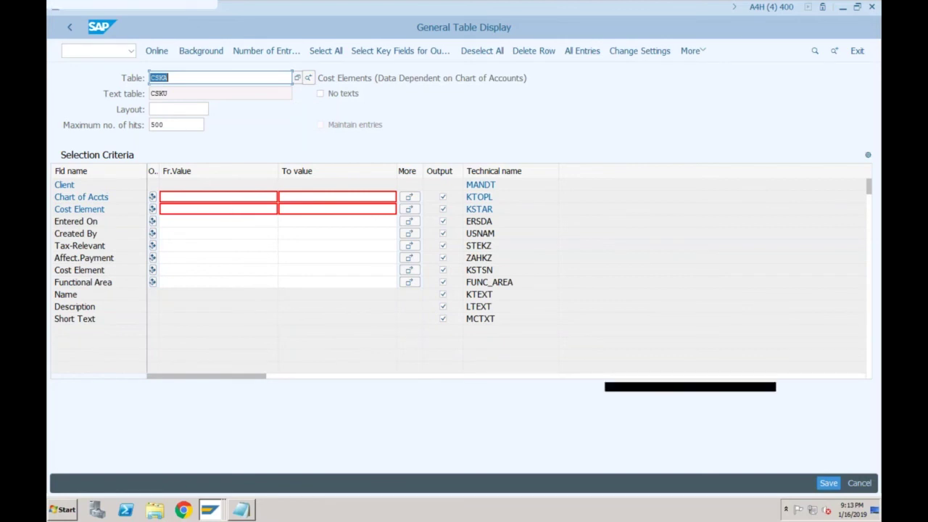
click(194, 197)
text(SF01)
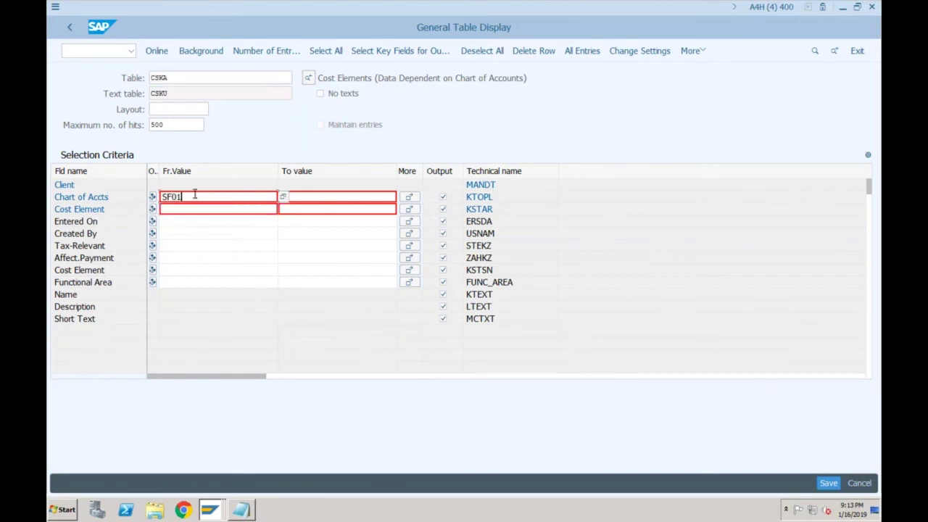
click(156, 52)
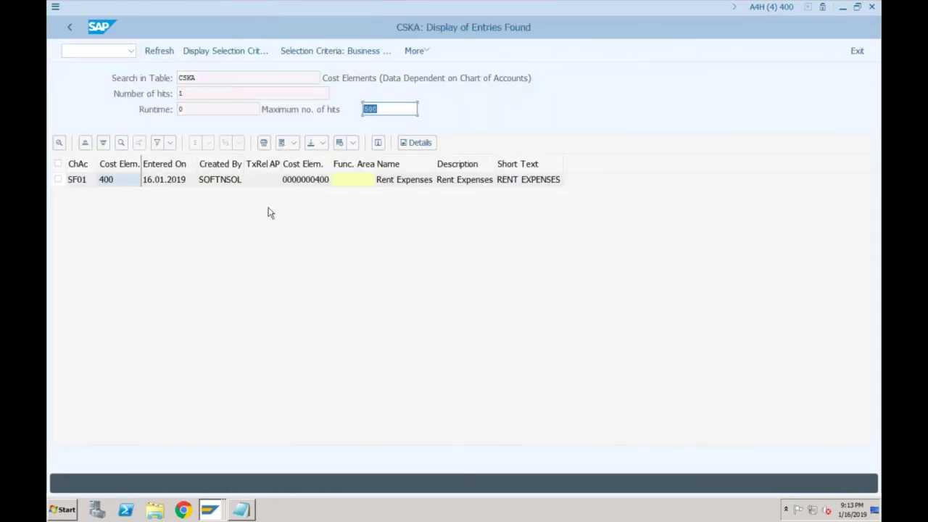
key(F3)
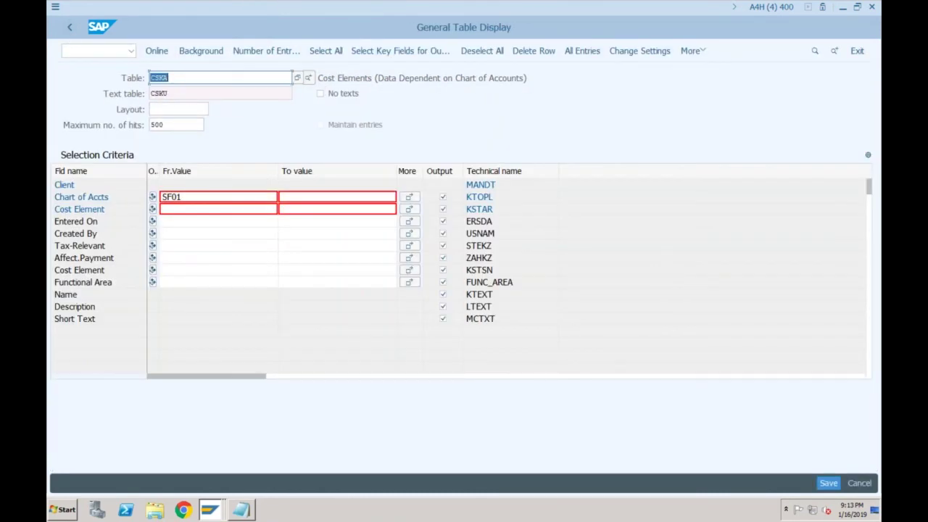
Set the table to CSKB, list its cost elements for controlling area SF01 and return to the table selection
text(CSKB)
key(Return)
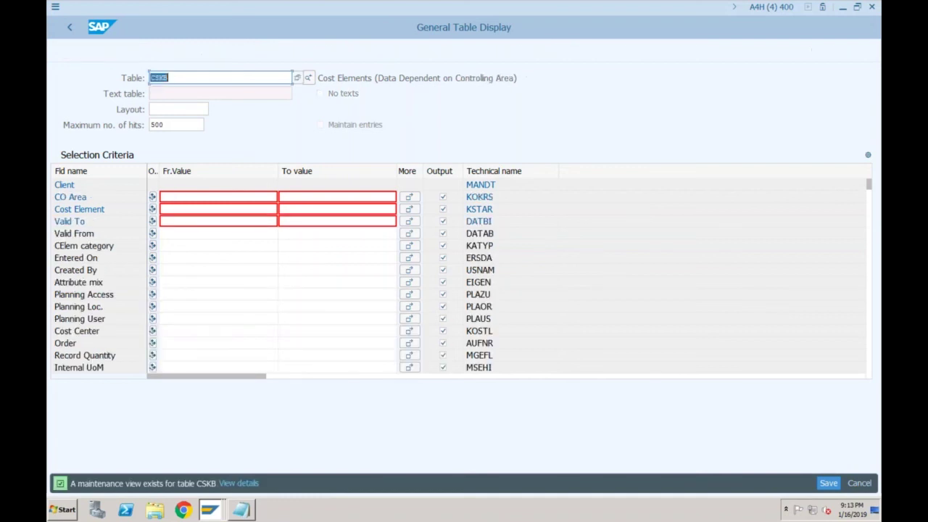
click(218, 196)
text(1010)
click(155, 51)
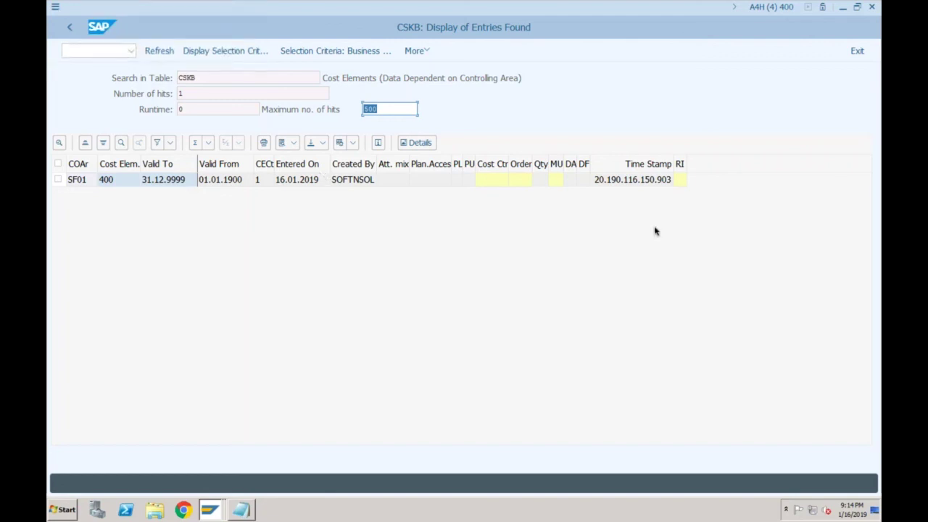
click(71, 29)
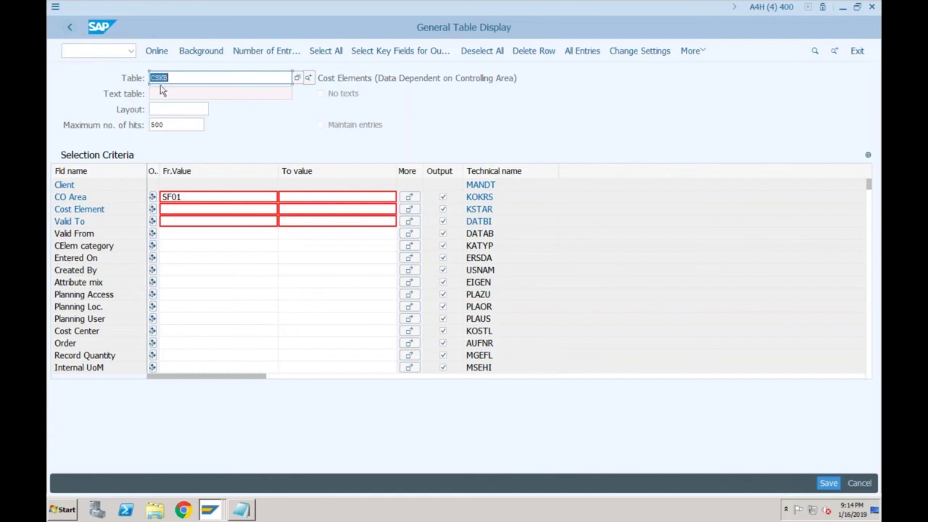
Set the table to BSIS, list its entries for company code SF01 and return to the table selection
text(bsis)
key(Return)
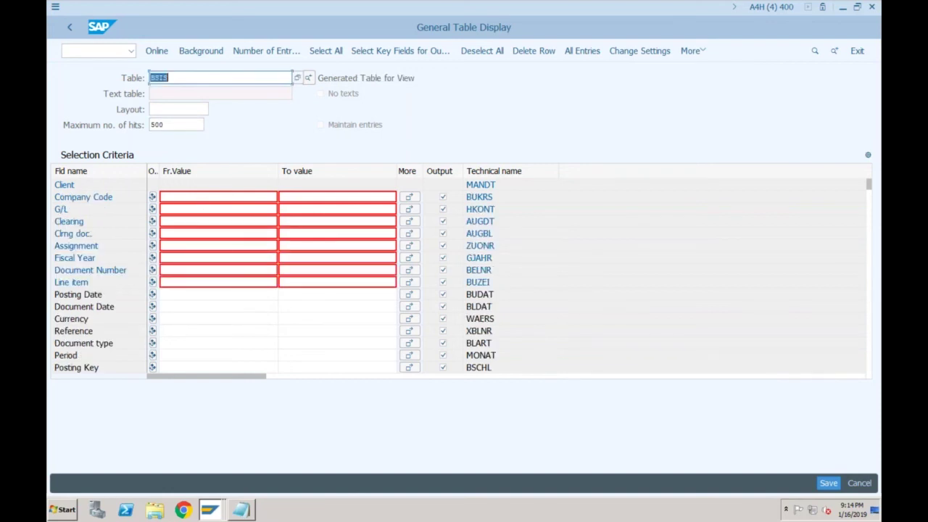
click(163, 196)
text(S)
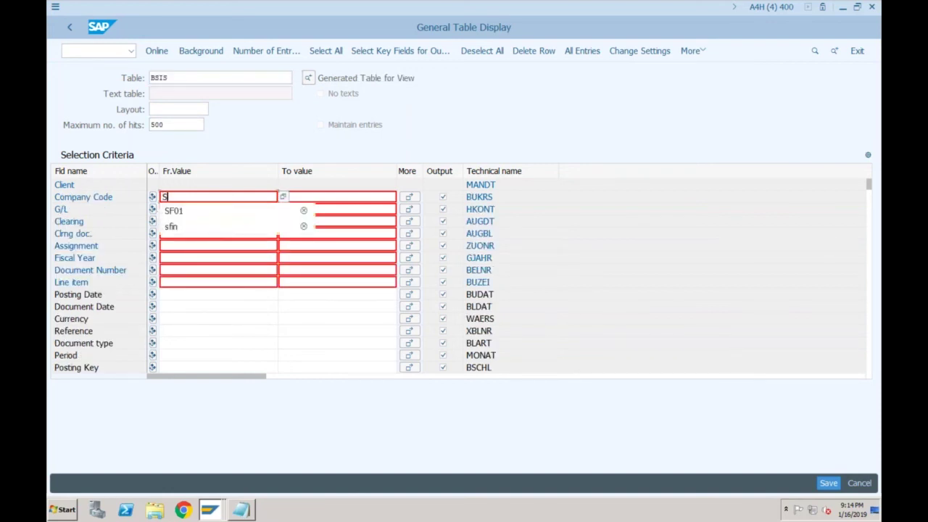
text(F01)
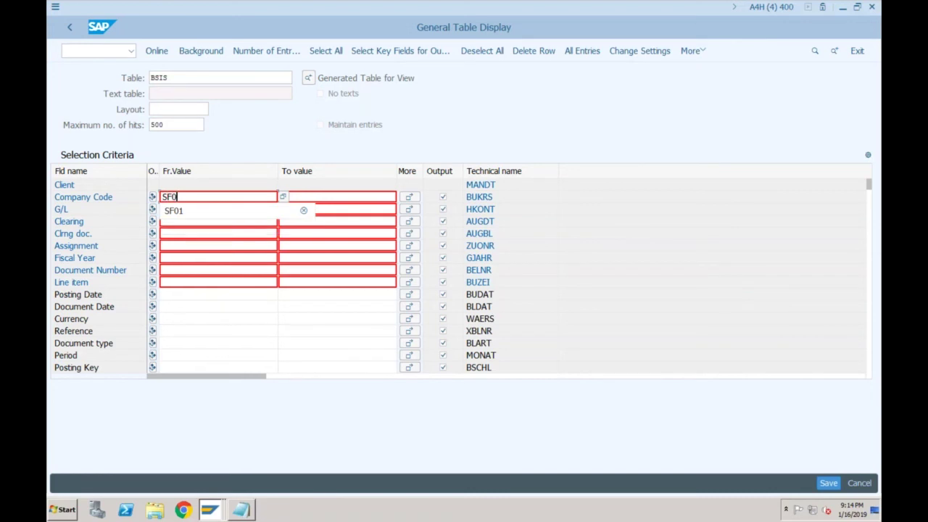
click(156, 50)
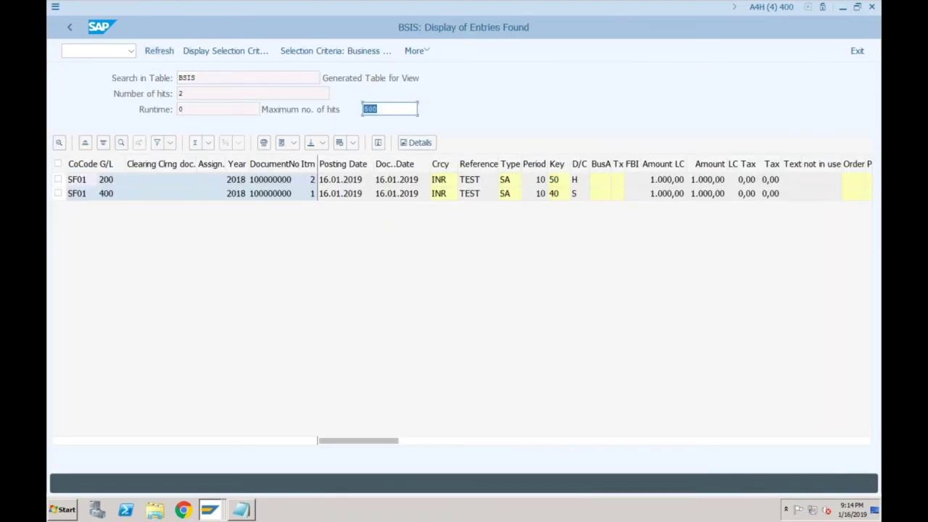
click(196, 77)
click(69, 27)
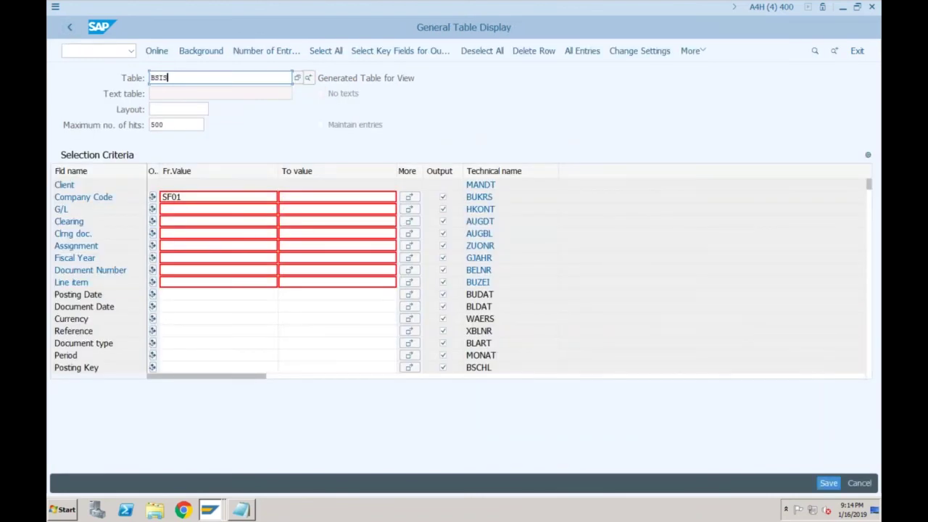